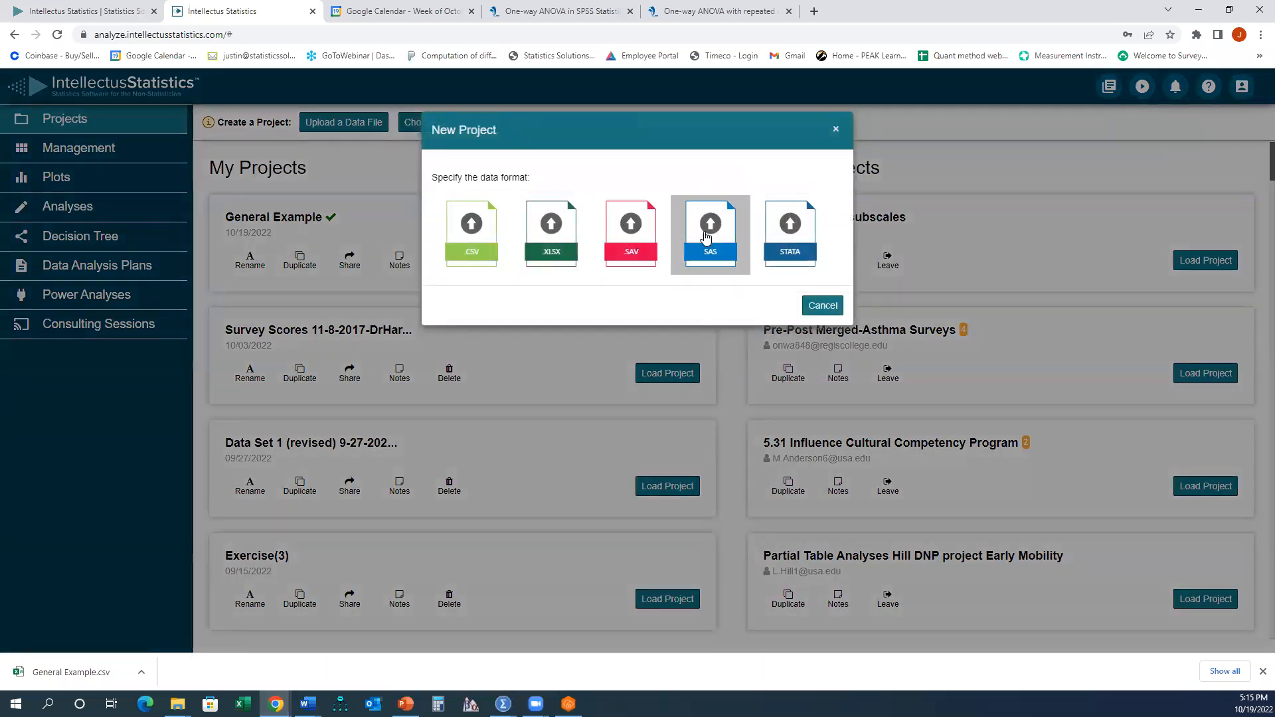
- Dismiss the new project dialog and load the General Example project
{"action": "left_click", "coordinate": [823, 305]}
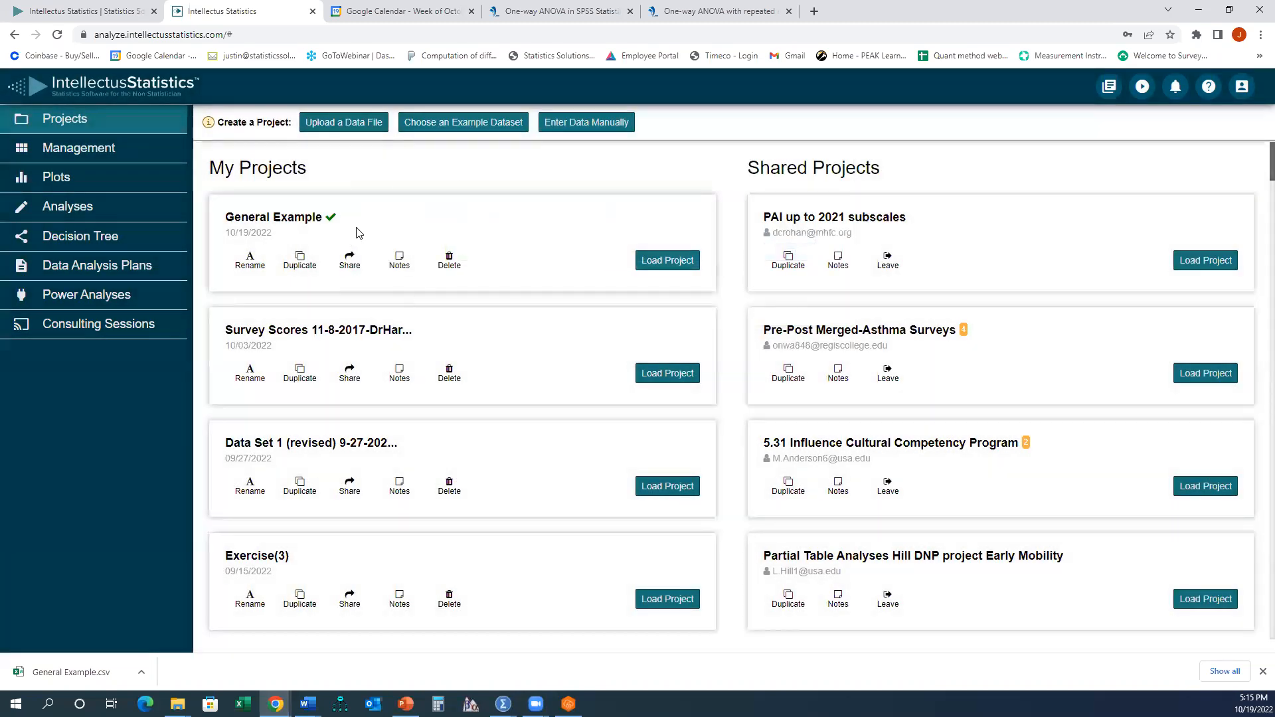
{"action": "left_click", "coordinate": [645, 260]}
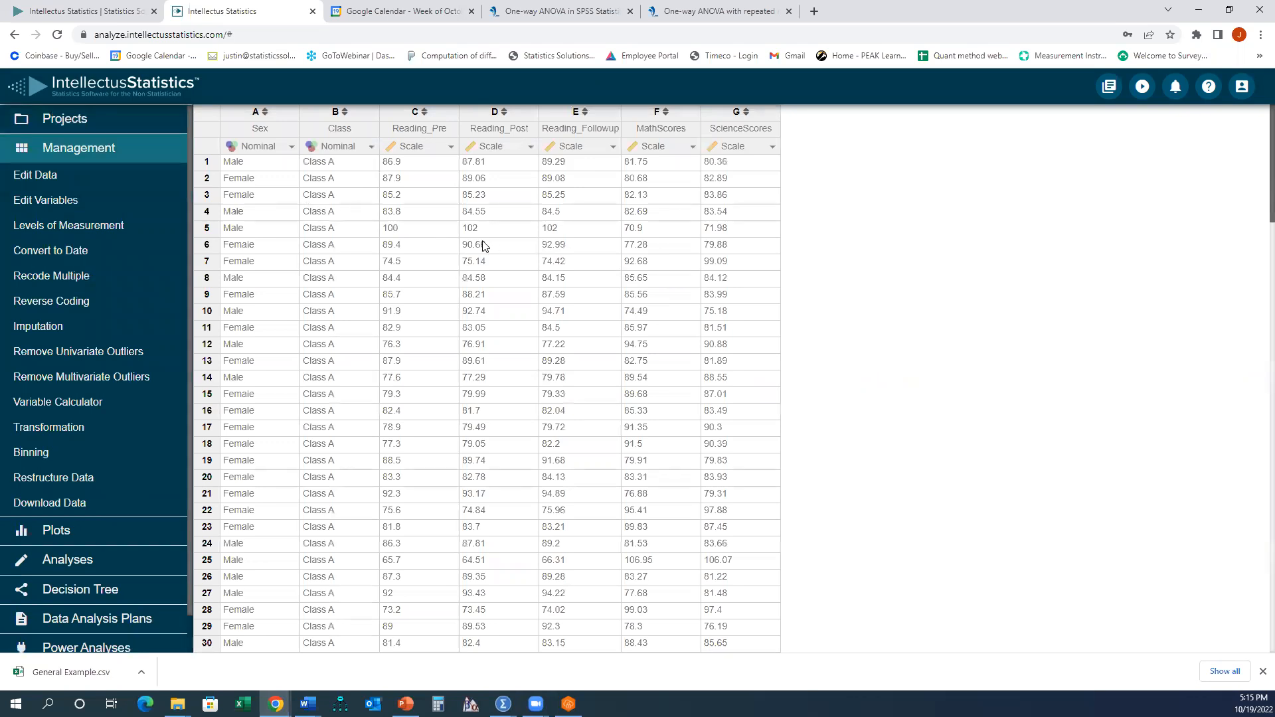
- Examine the dataset's variable columns and their values
{"action": "left_click", "coordinate": [372, 113]}
{"action": "left_click", "coordinate": [391, 111]}
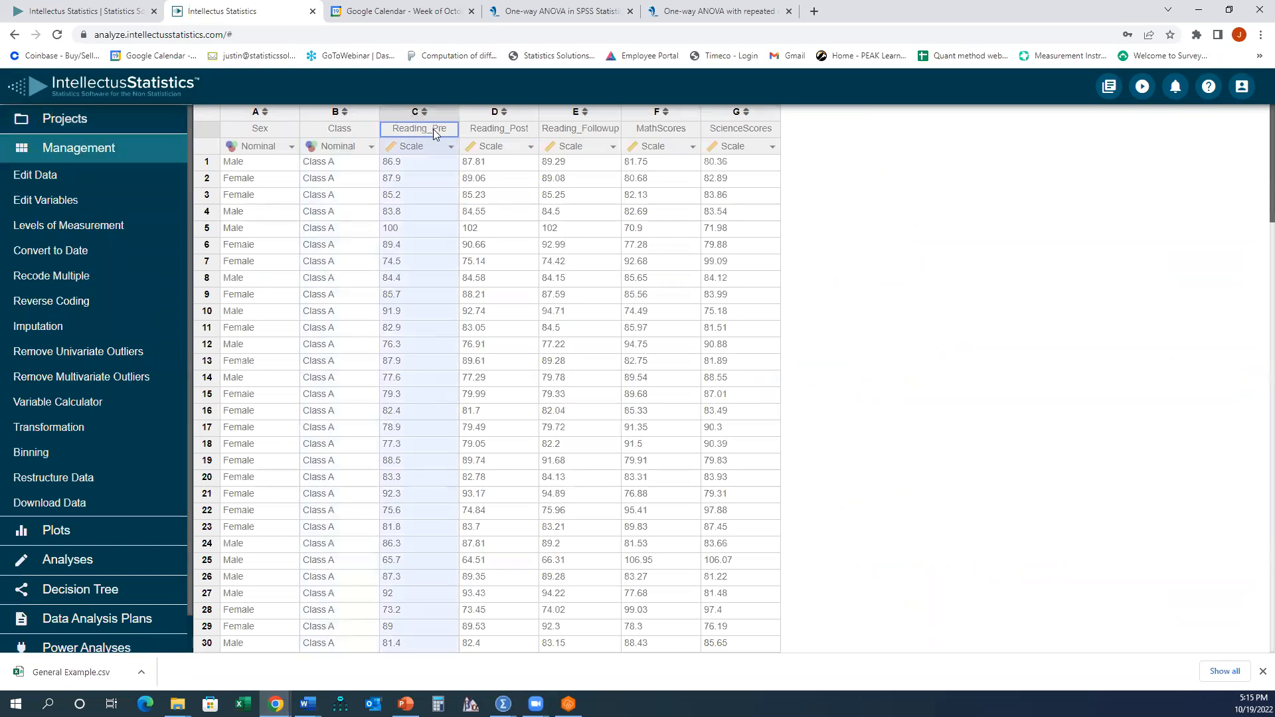
{"action": "left_click", "coordinate": [469, 112]}
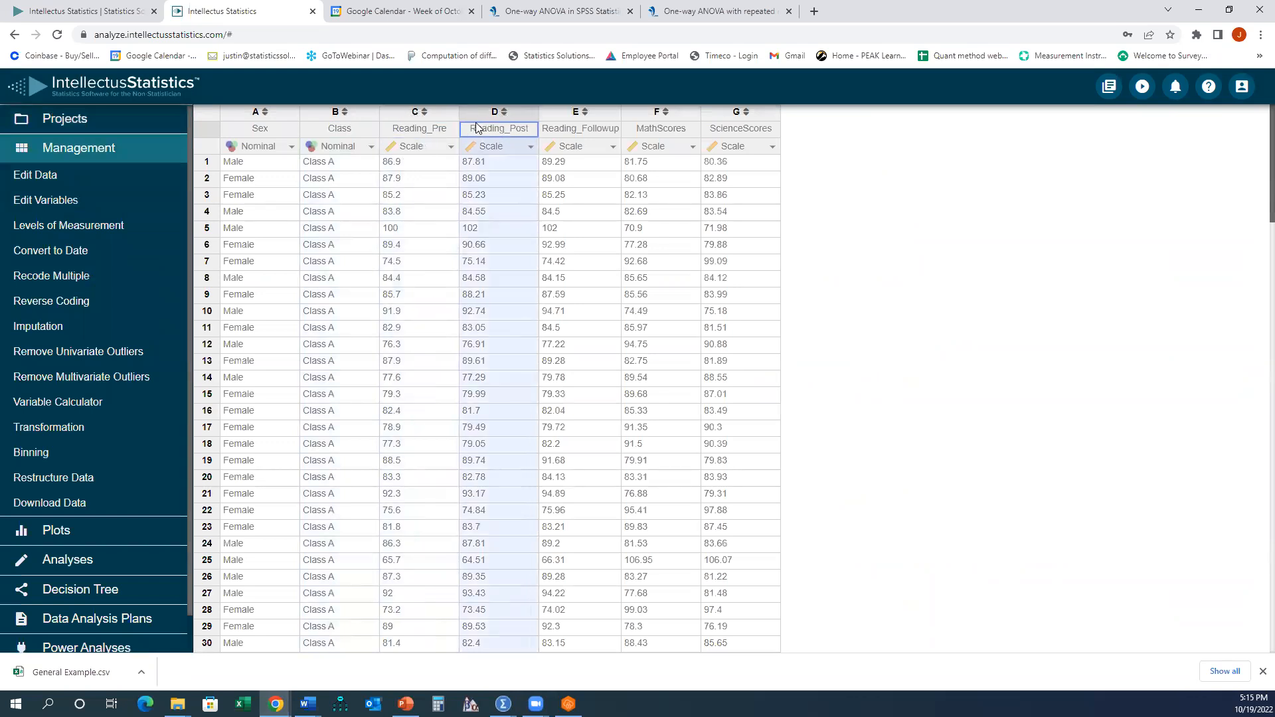
{"action": "left_click", "coordinate": [554, 110]}
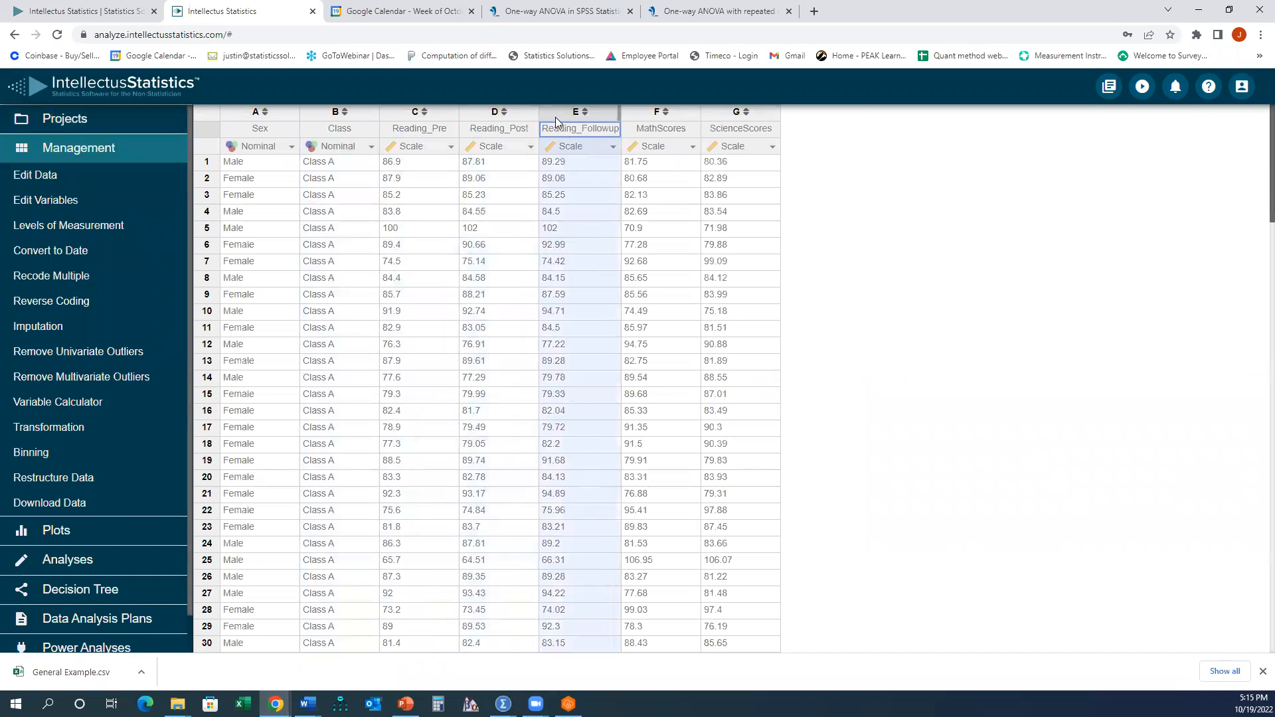
{"action": "left_click", "coordinate": [635, 114]}
{"action": "left_click", "coordinate": [712, 113]}
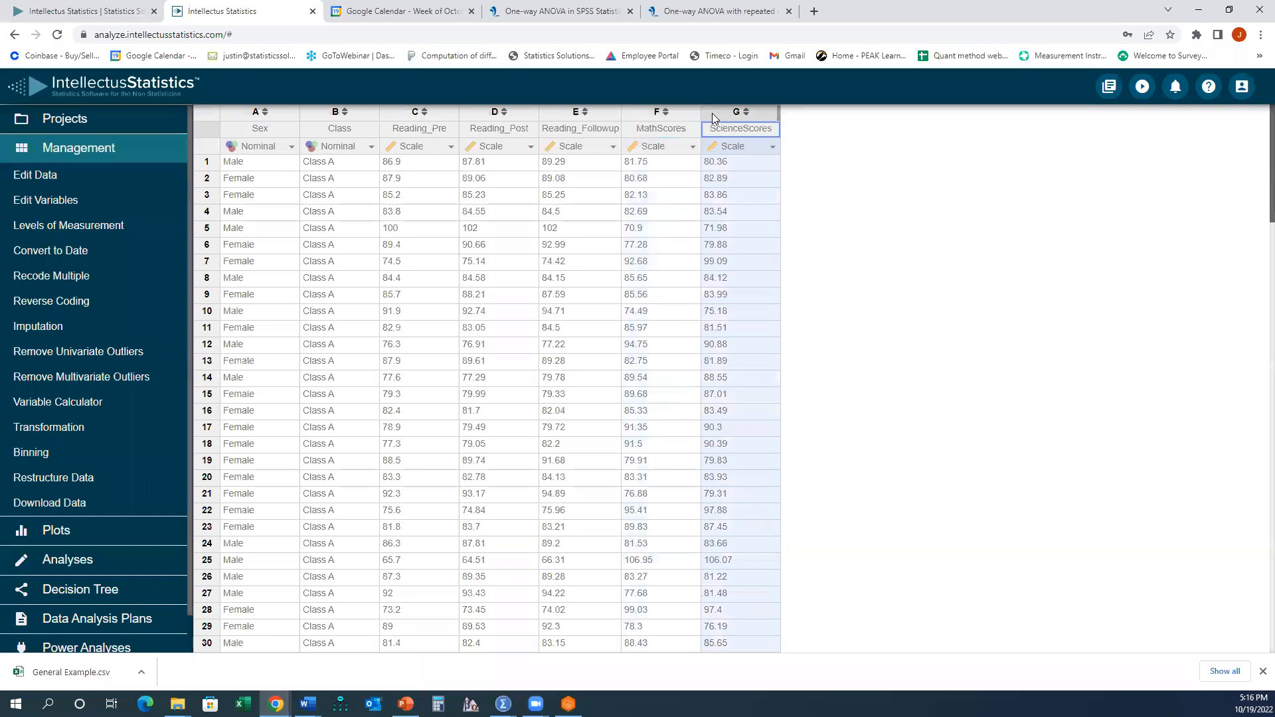
{"action": "left_click", "coordinate": [287, 118]}
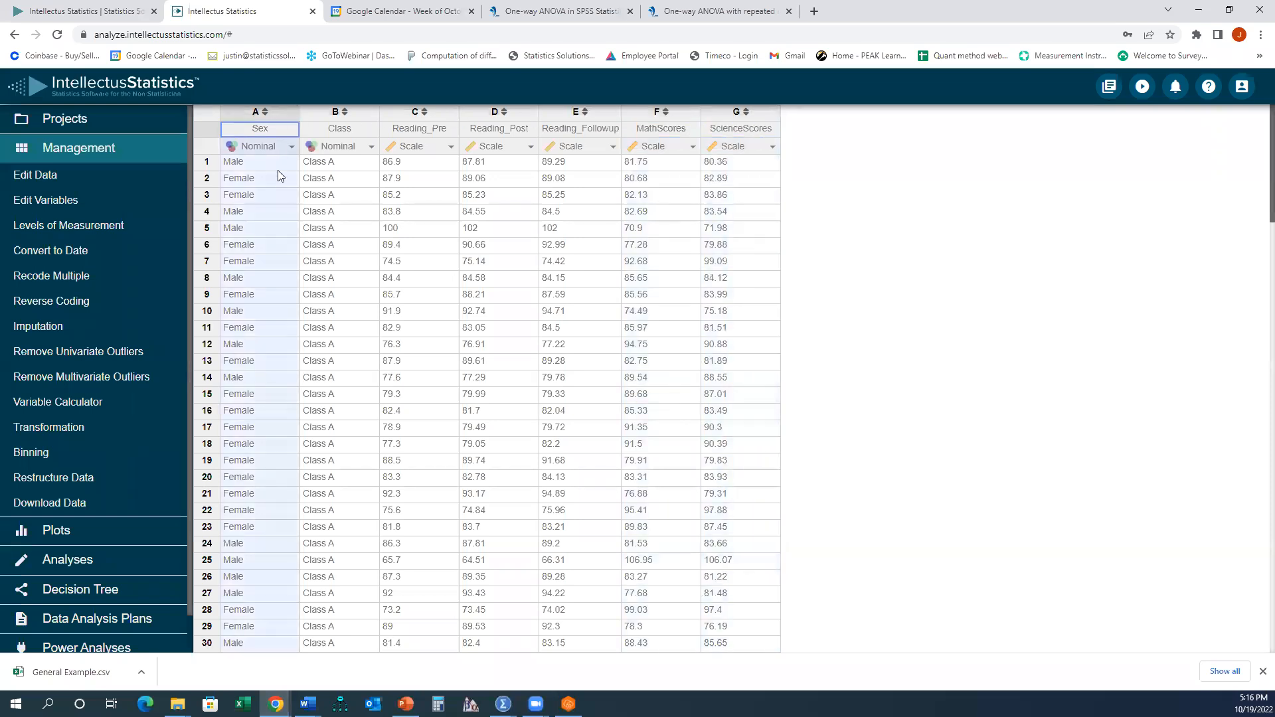
{"action": "left_click", "coordinate": [315, 126]}
{"action": "scroll", "coordinate": [333, 255], "scroll_direction": "down", "scroll_amount": 10}
{"action": "scroll", "coordinate": [336, 249], "scroll_direction": "down", "scroll_amount": 13}
{"action": "scroll", "coordinate": [337, 254], "scroll_direction": "down", "scroll_amount": 1}
{"action": "scroll", "coordinate": [354, 264], "scroll_direction": "up", "scroll_amount": 20}
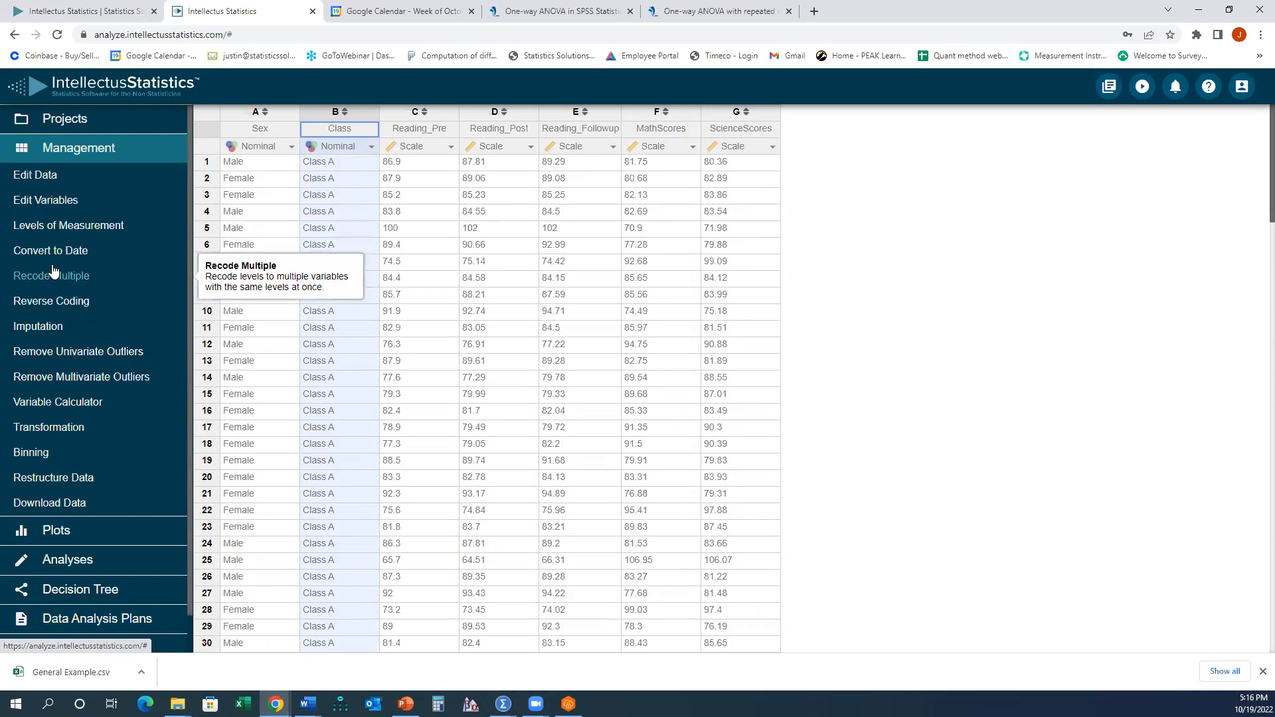
- Review each variable's level of measurement without changing any
{"action": "left_click", "coordinate": [80, 226]}
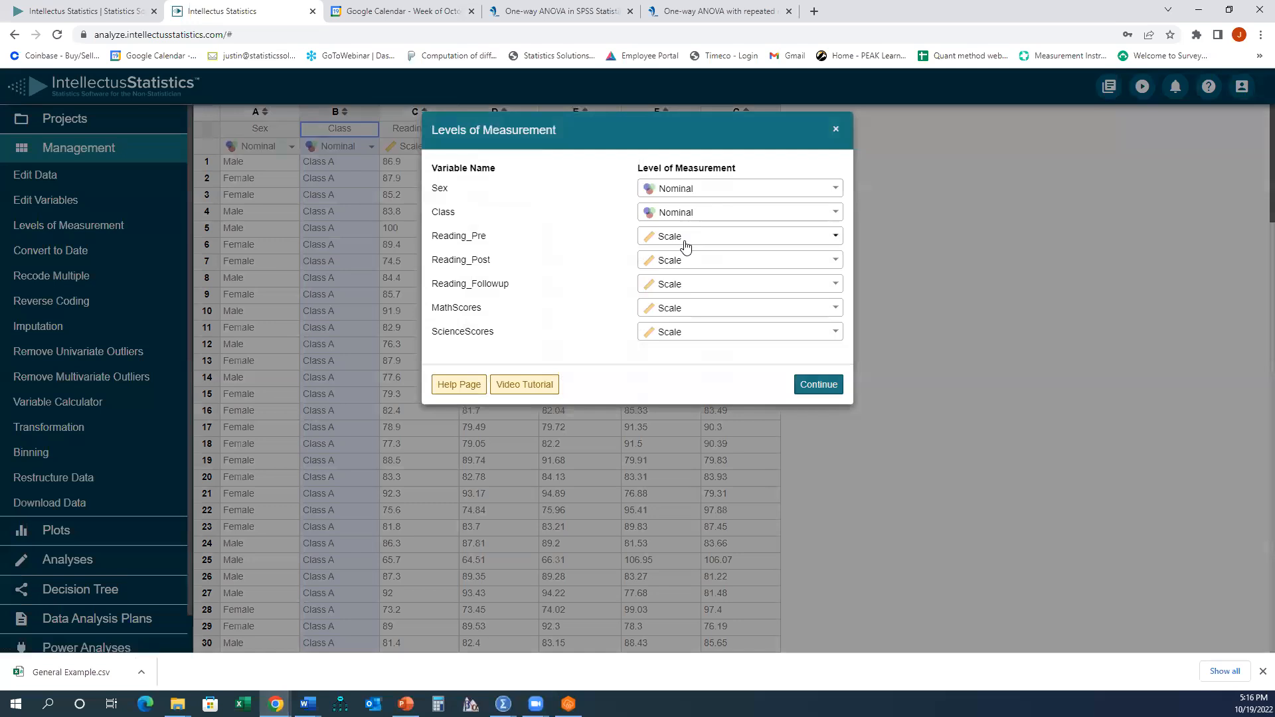
{"action": "left_click", "coordinate": [686, 243]}
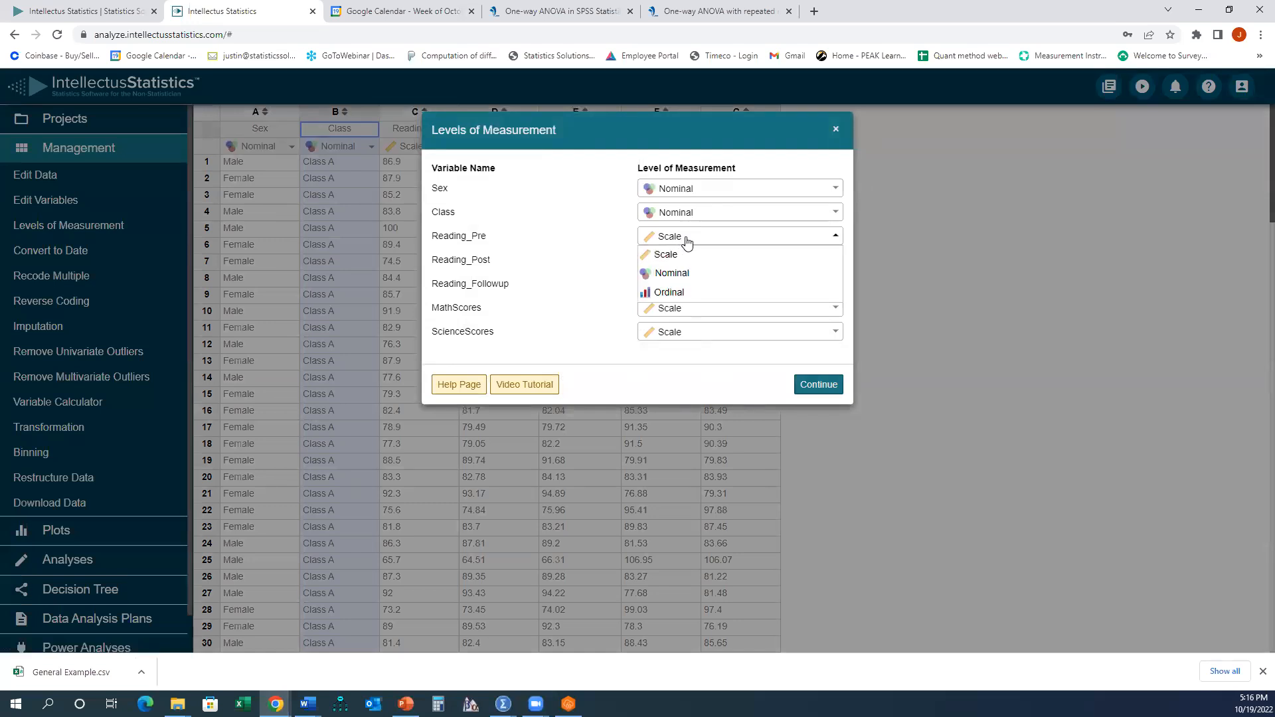
{"action": "left_click", "coordinate": [838, 136]}
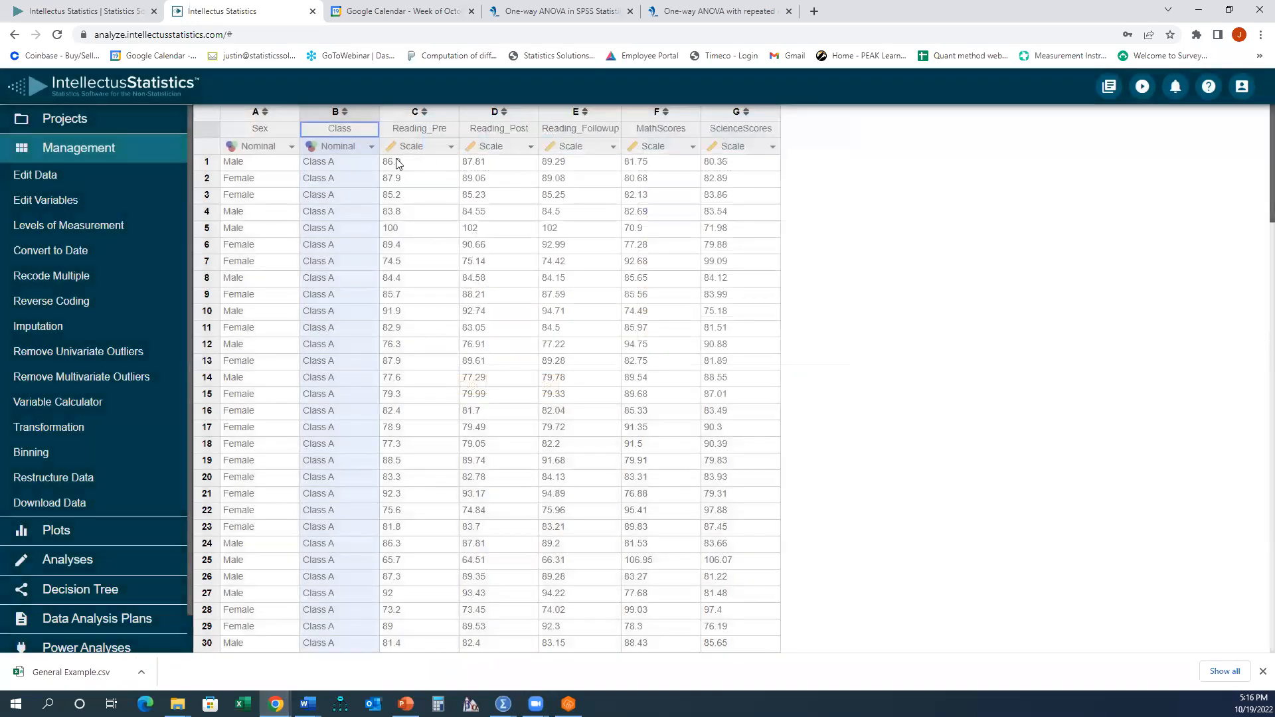
{"action": "left_click", "coordinate": [80, 303]}
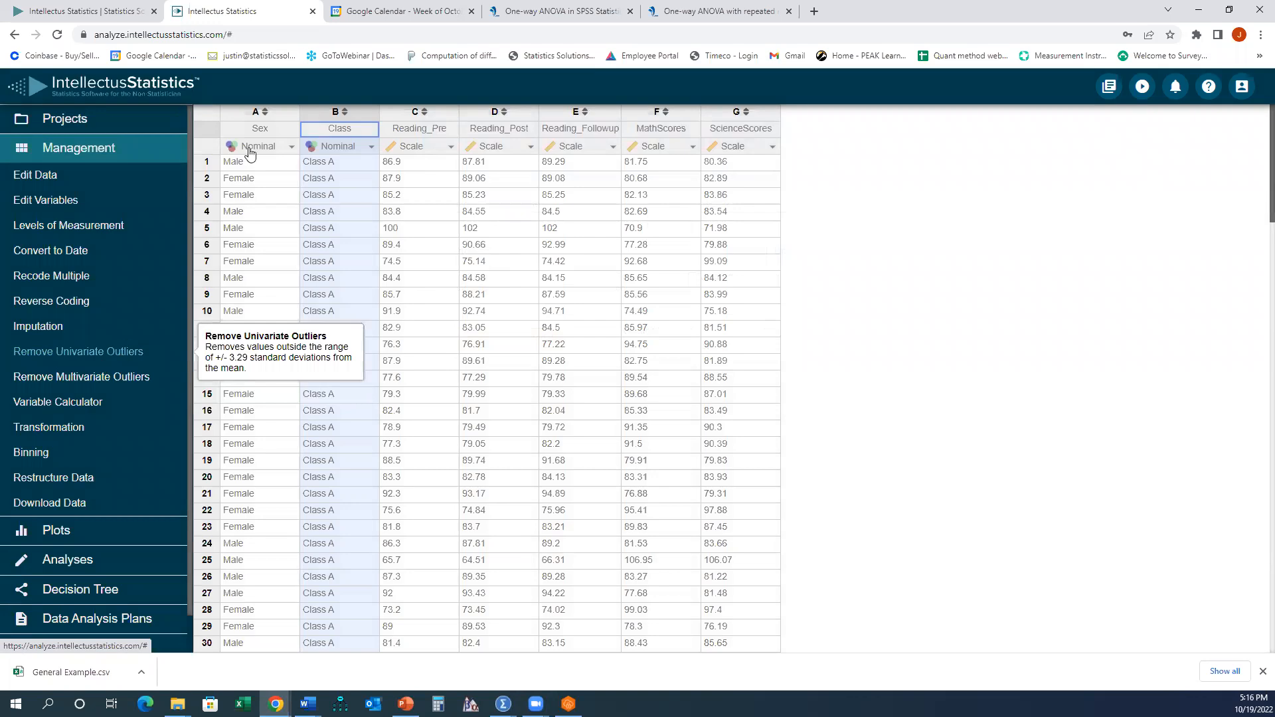
- Switch to the one-way ANOVA tutorial tab and read the assumption about significant outliers
{"action": "left_click", "coordinate": [557, 12]}
{"action": "scroll", "coordinate": [346, 346], "scroll_direction": "up", "scroll_amount": 1}
{"action": "scroll", "coordinate": [345, 346], "scroll_direction": "up", "scroll_amount": 4}
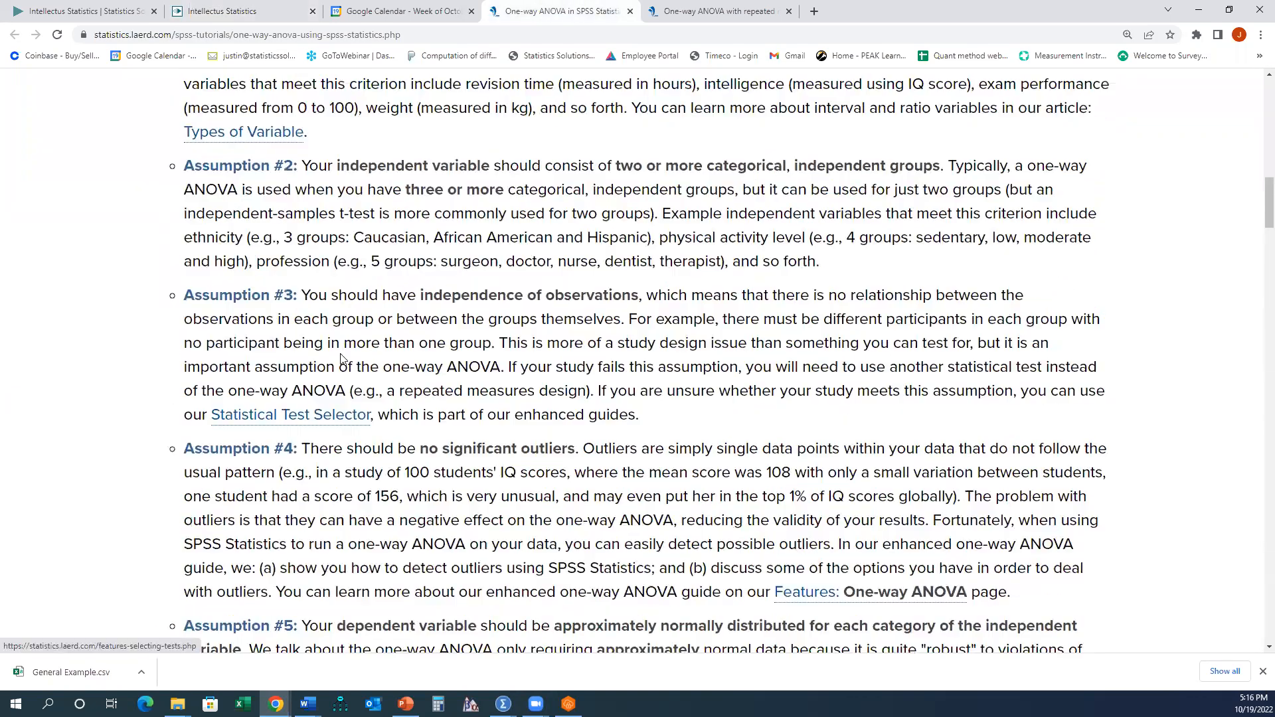
{"action": "scroll", "coordinate": [206, 382], "scroll_direction": "down", "scroll_amount": 1}
{"action": "left_click_drag", "start_coordinate": [192, 384], "coordinate": [1019, 528]}
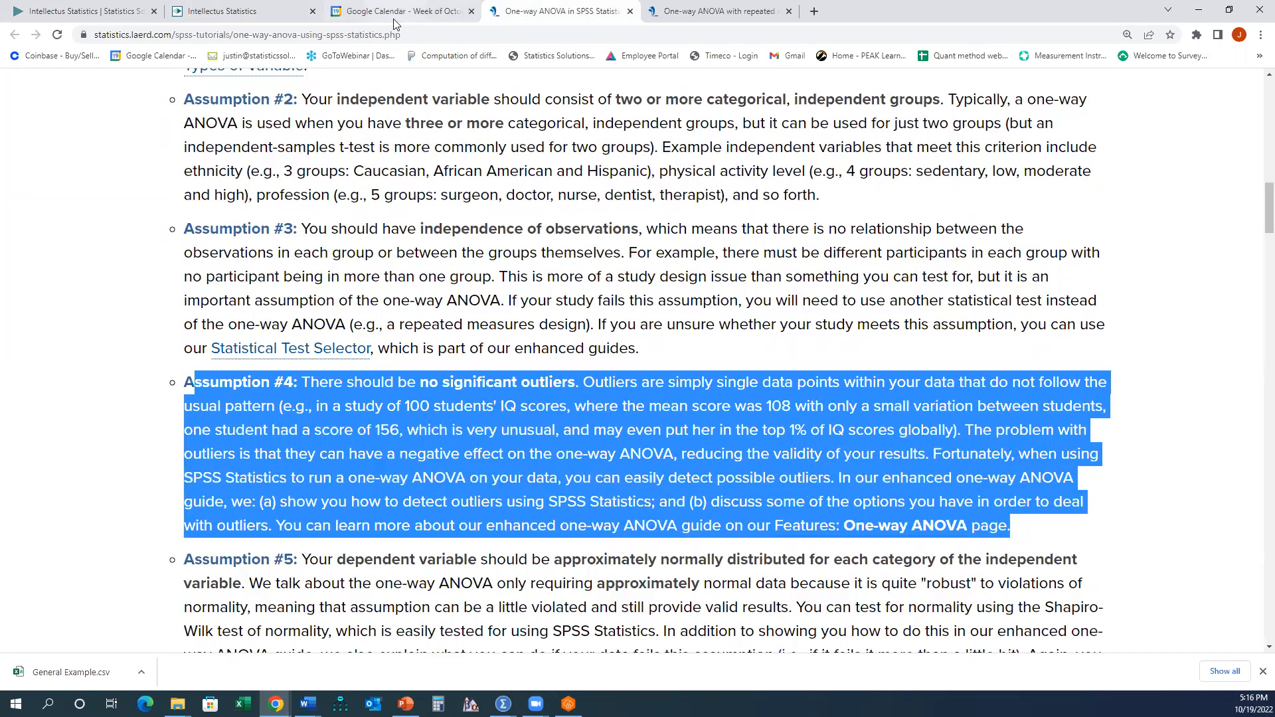
- Remove univariate outliers from all five numeric variables, appending them as new variables
{"action": "left_click", "coordinate": [239, 11]}
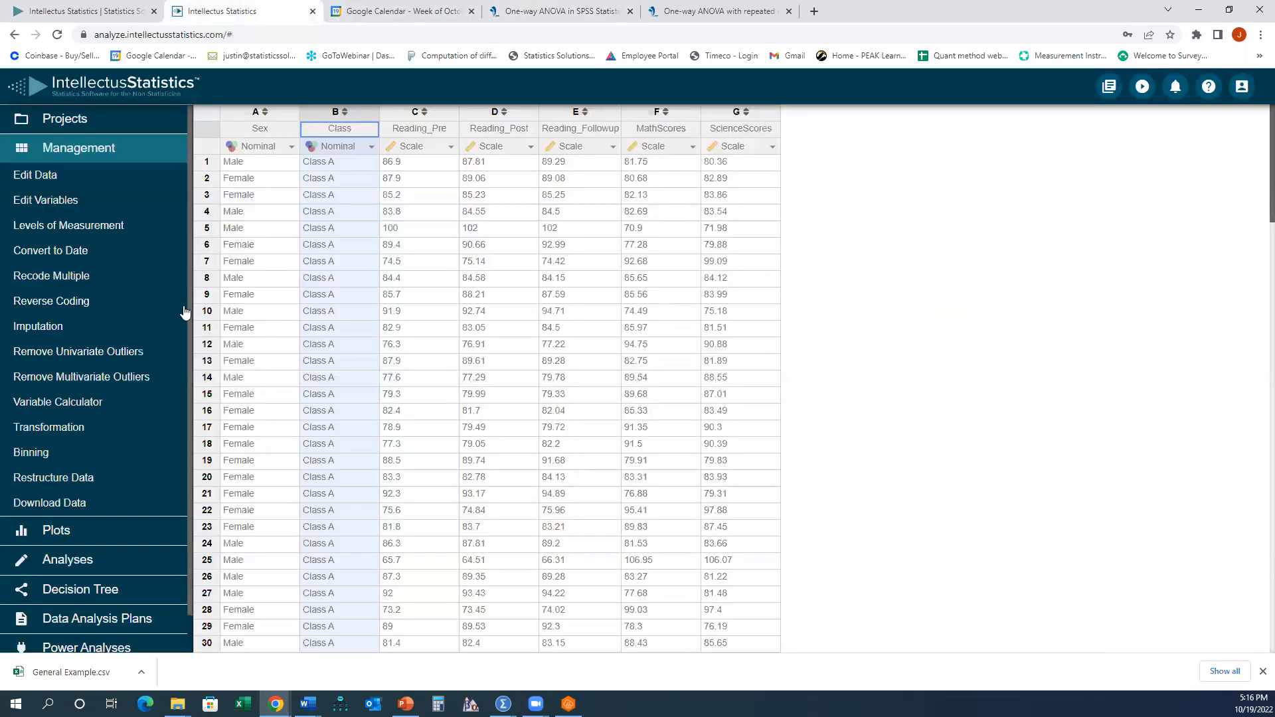
{"action": "left_click", "coordinate": [66, 355]}
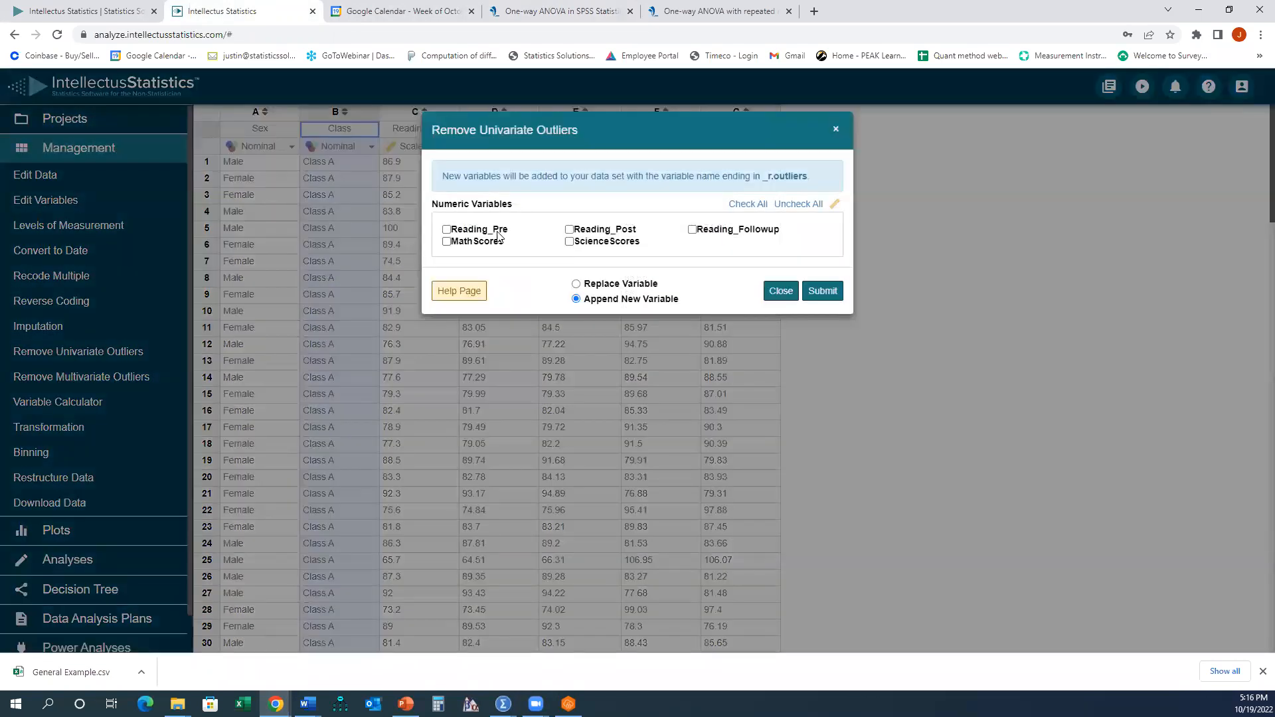
{"action": "left_click", "coordinate": [498, 232]}
{"action": "left_click", "coordinate": [581, 230]}
{"action": "left_click", "coordinate": [712, 229]}
{"action": "left_click", "coordinate": [503, 241]}
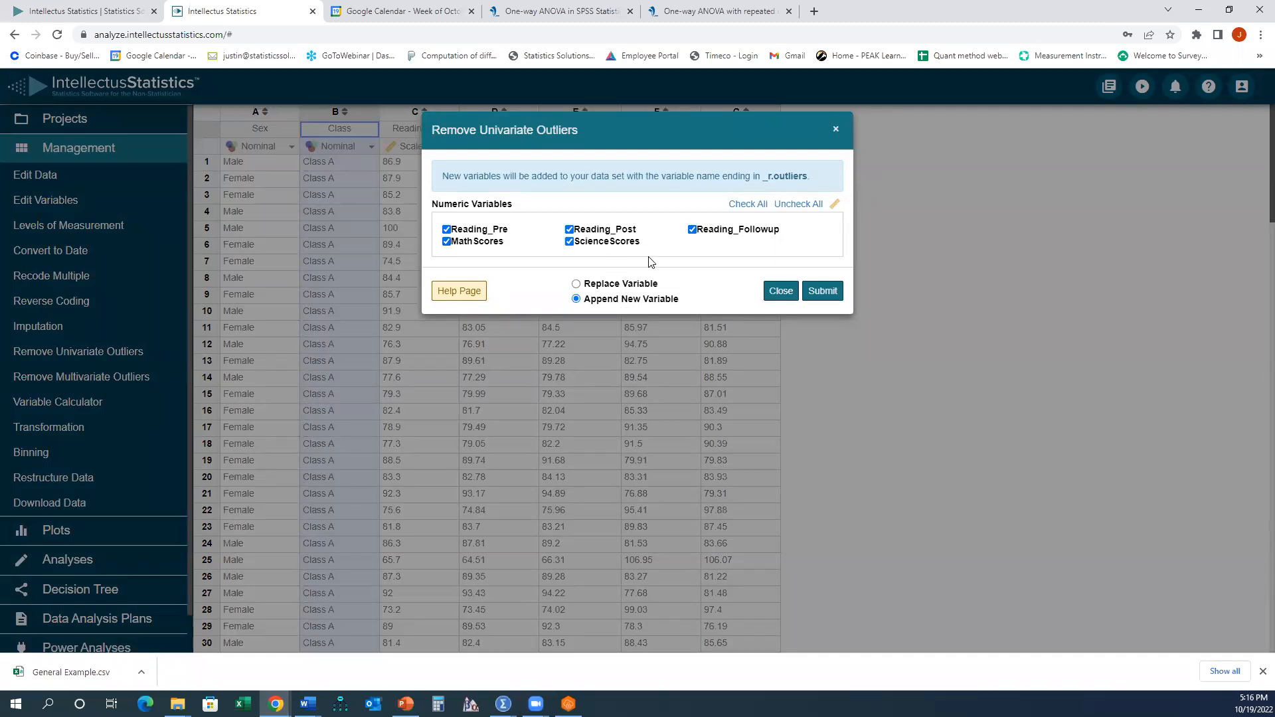
{"action": "left_click", "coordinate": [819, 292]}
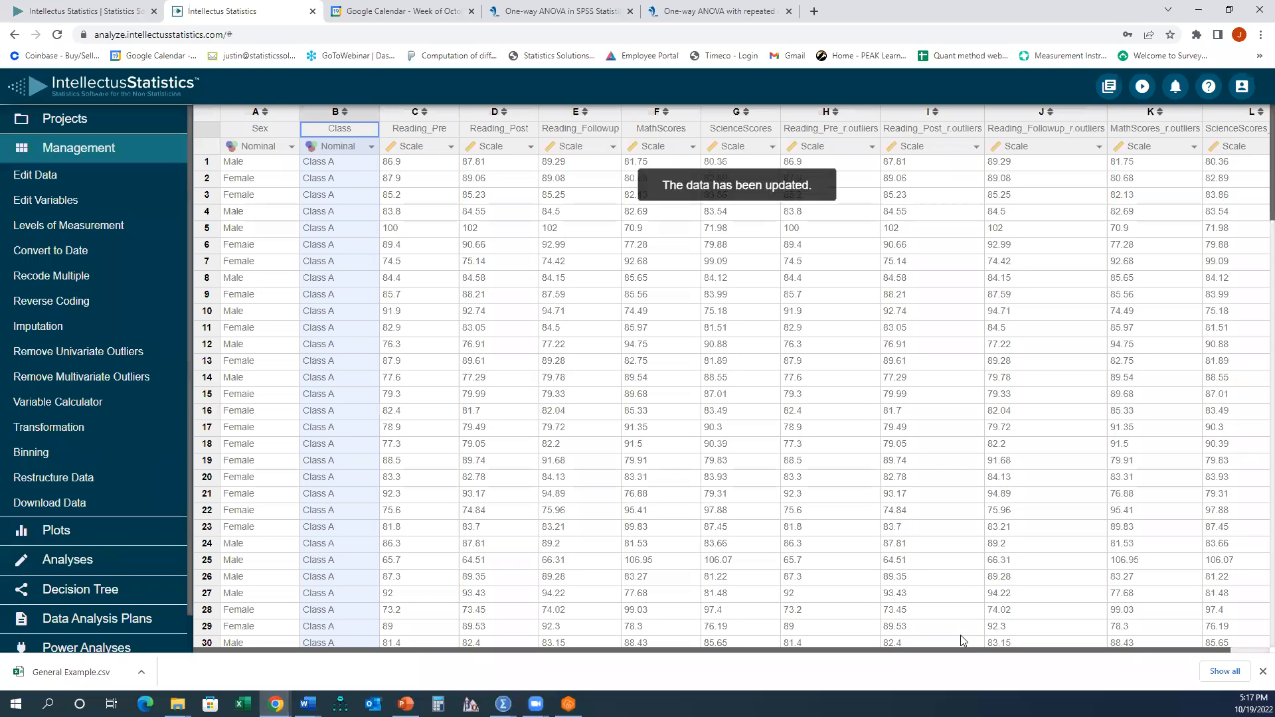
- Inspect the newly added outlier-adjusted columns across the dataset
{"action": "left_click_drag", "start_coordinate": [964, 651], "coordinate": [1082, 651]}
{"action": "left_click", "coordinate": [778, 201]}
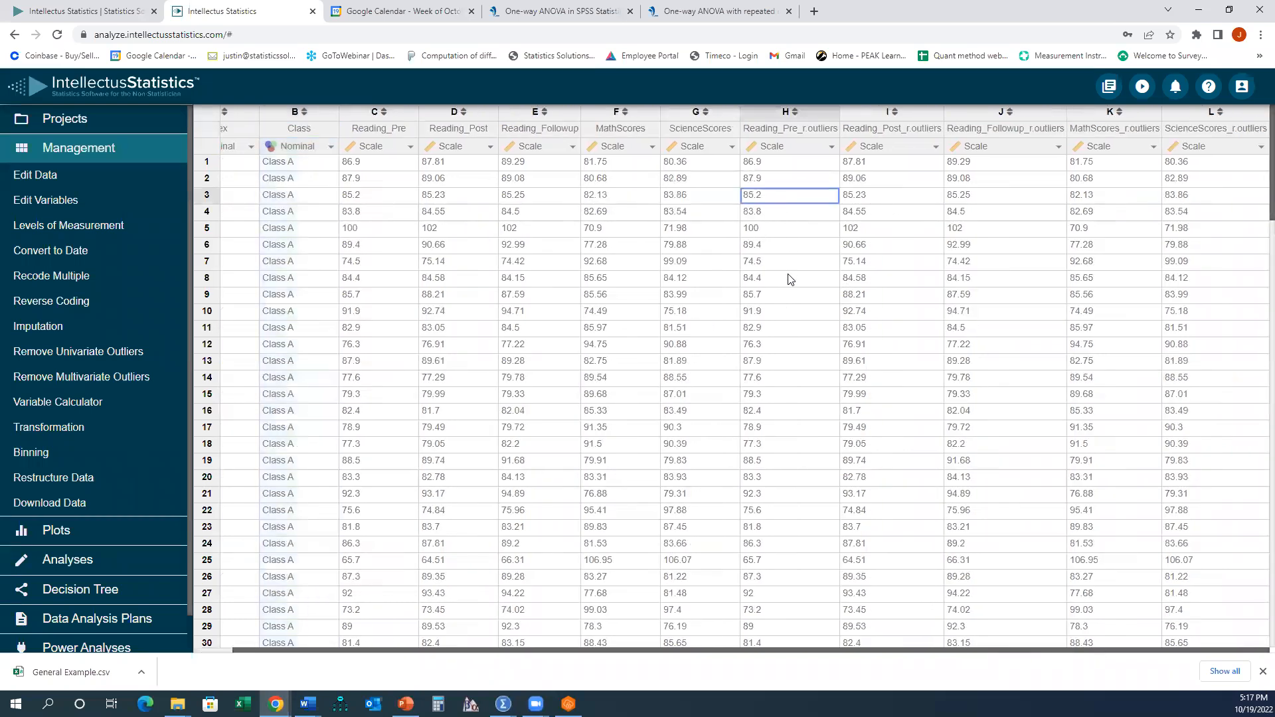
{"action": "scroll", "coordinate": [803, 311], "scroll_direction": "down", "scroll_amount": 15}
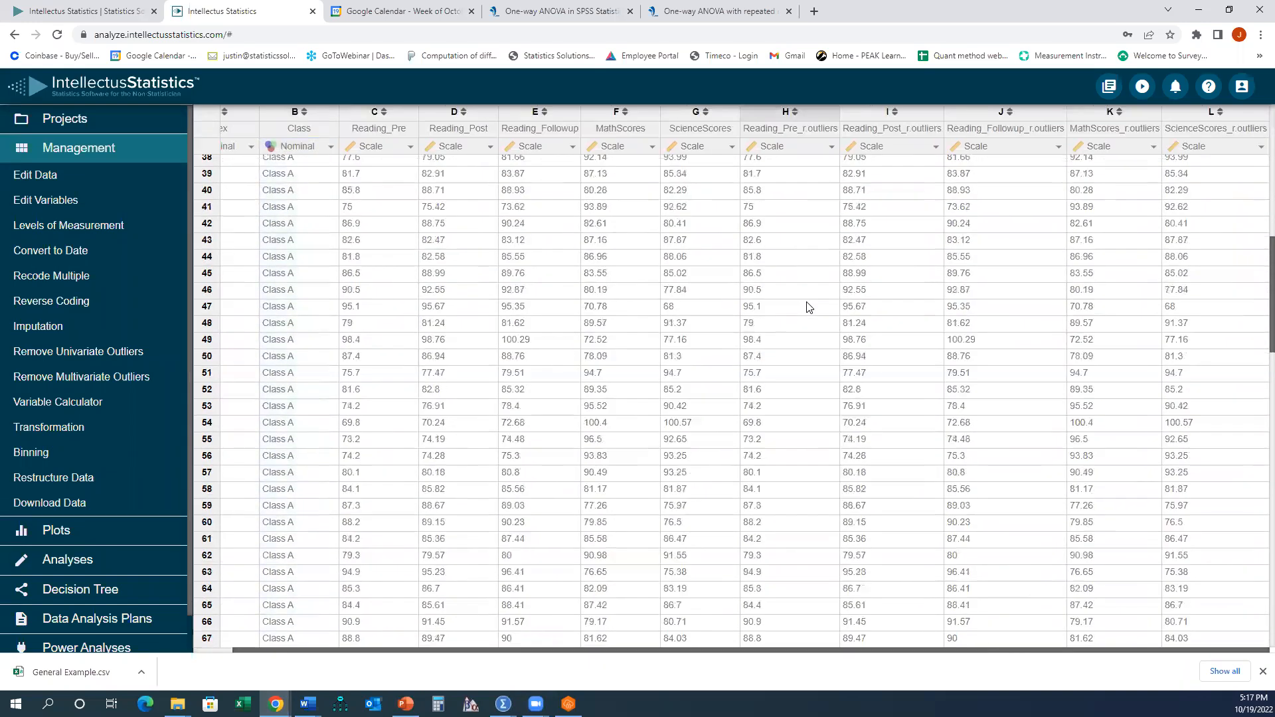
{"action": "scroll", "coordinate": [808, 307], "scroll_direction": "down", "scroll_amount": 8}
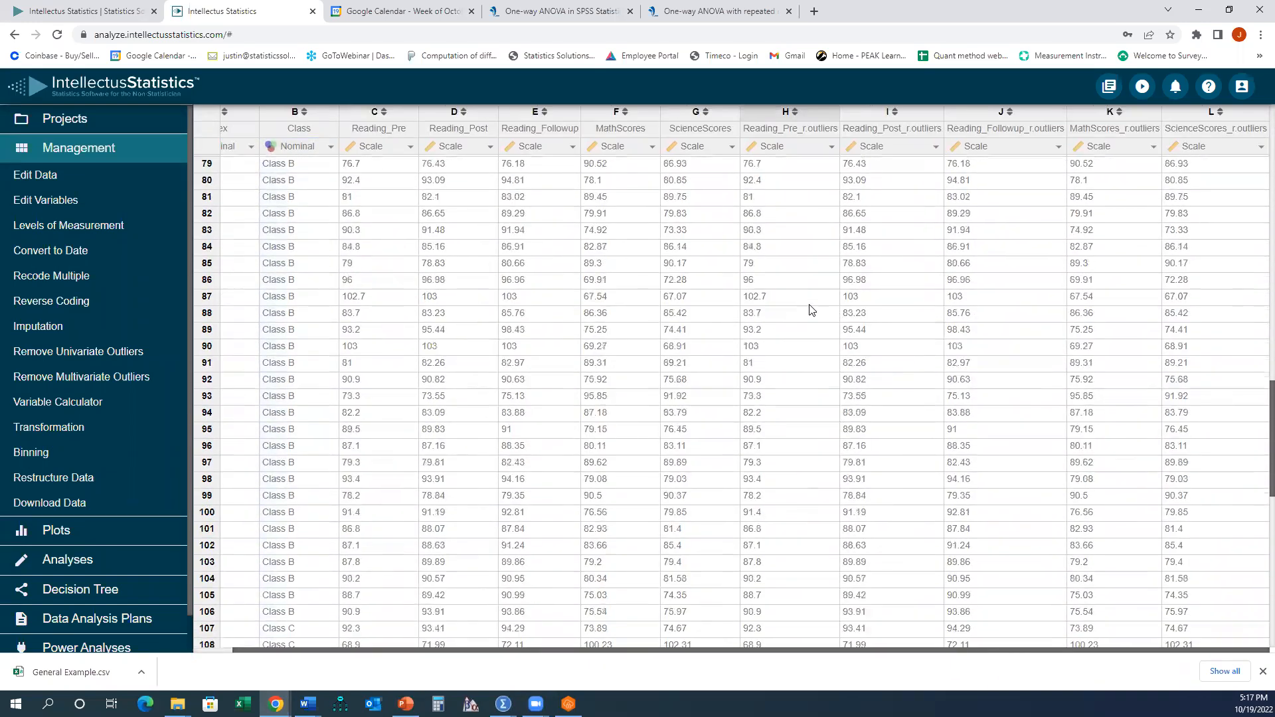
{"action": "scroll", "coordinate": [810, 309], "scroll_direction": "down", "scroll_amount": 7}
{"action": "scroll", "coordinate": [856, 412], "scroll_direction": "up", "scroll_amount": 20}
{"action": "scroll", "coordinate": [876, 346], "scroll_direction": "up", "scroll_amount": 3}
{"action": "left_click_drag", "start_coordinate": [833, 131], "coordinate": [1205, 131]}
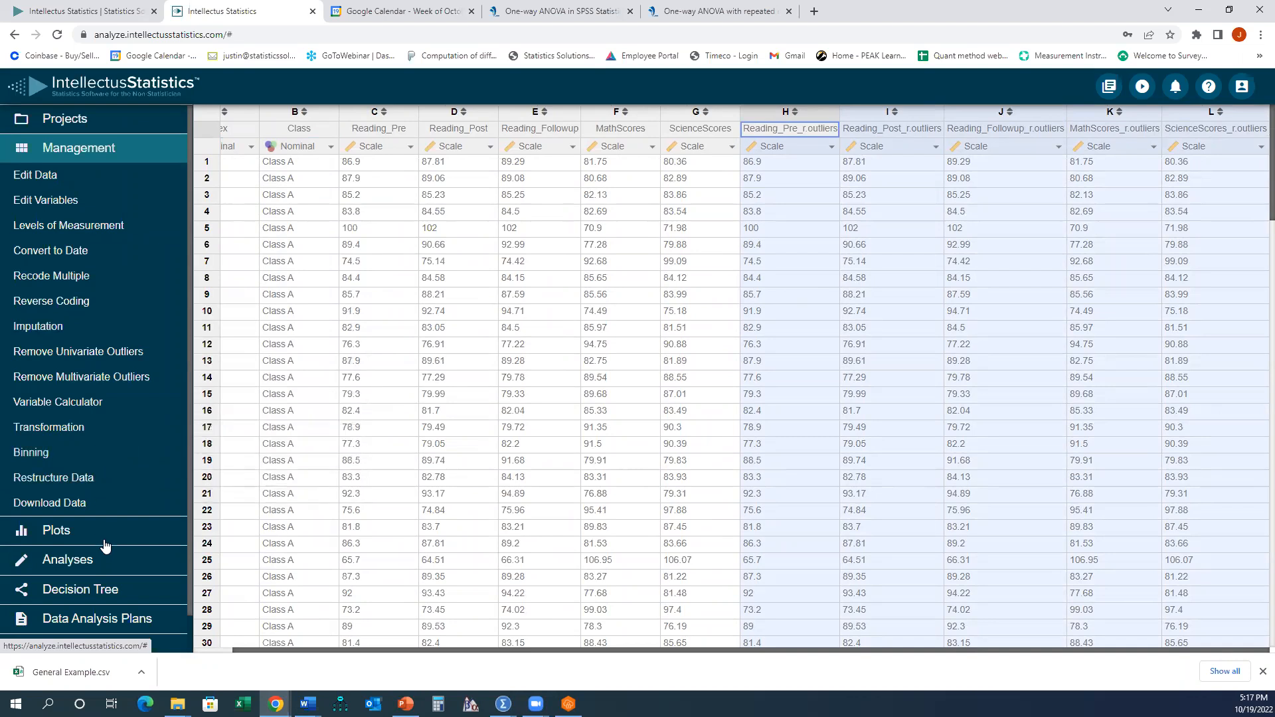
- Preview the transformation types available for Reading_Pre without applying one
{"action": "left_click", "coordinate": [73, 436]}
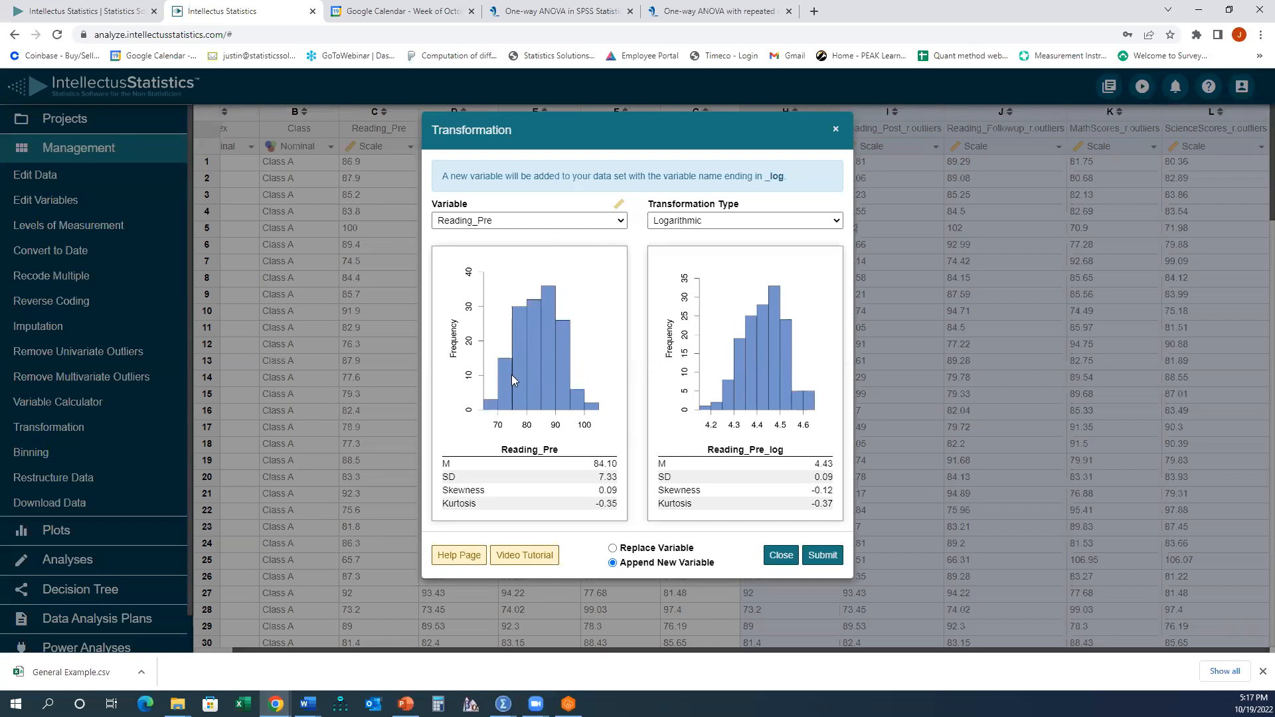
{"action": "left_click", "coordinate": [731, 224]}
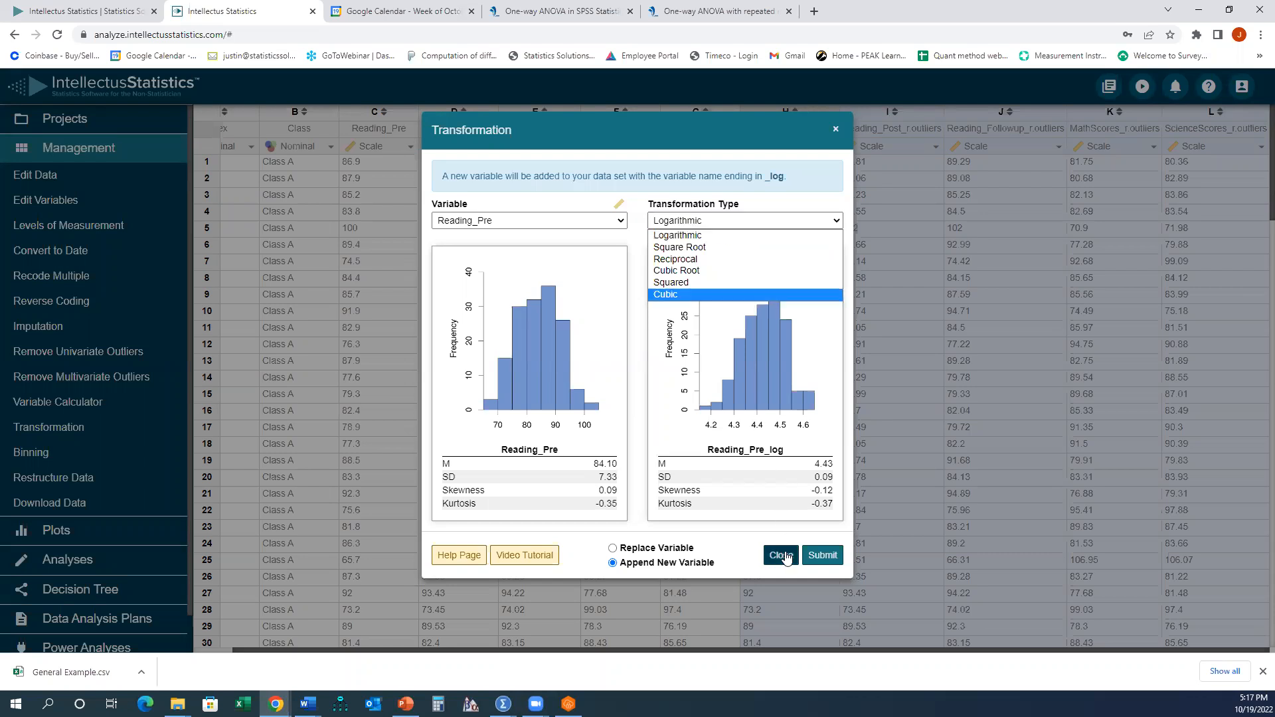
{"action": "left_click", "coordinate": [558, 494]}
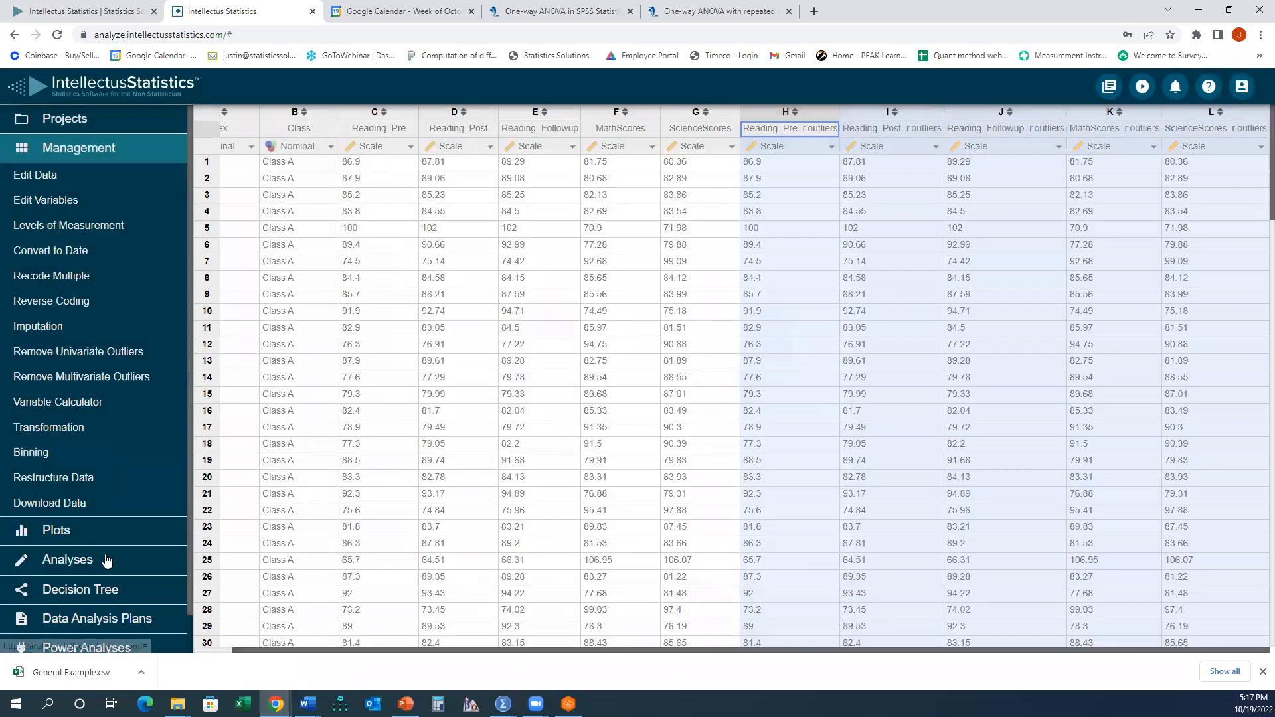
- Review the MathScores and Class columns to see how students split into class groups
{"action": "left_click", "coordinate": [105, 559]}
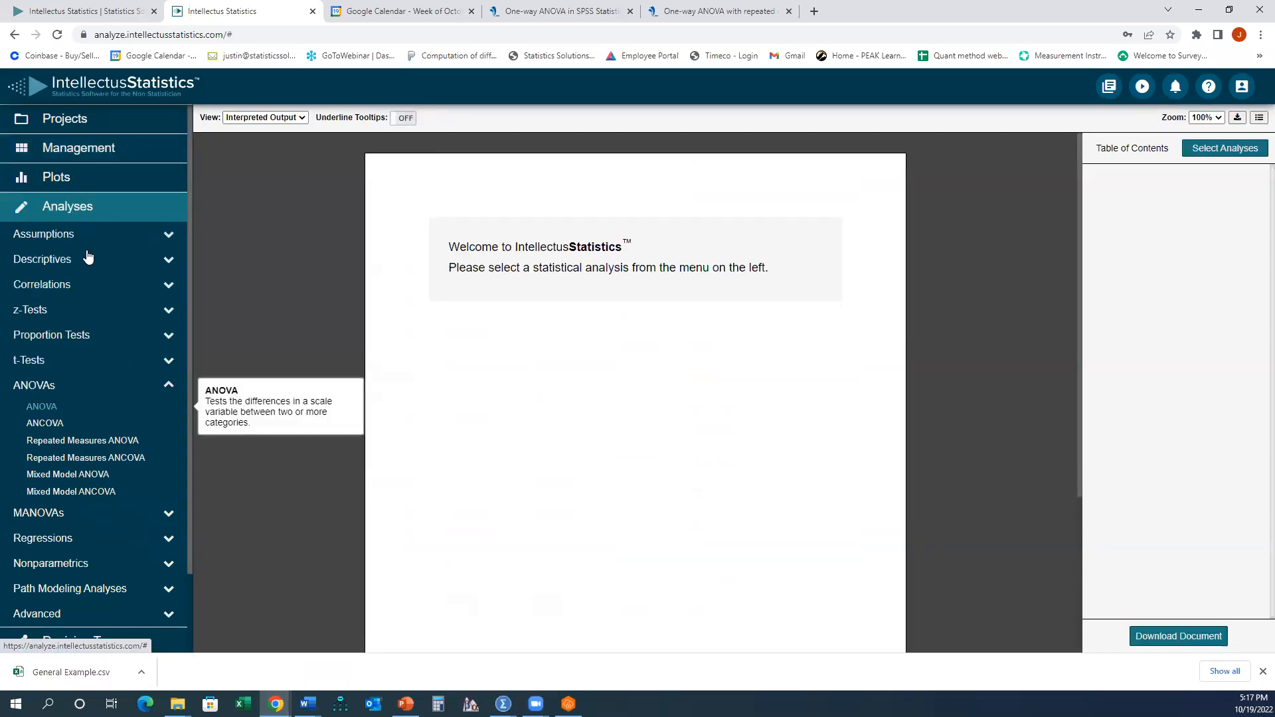
{"action": "left_click", "coordinate": [103, 152]}
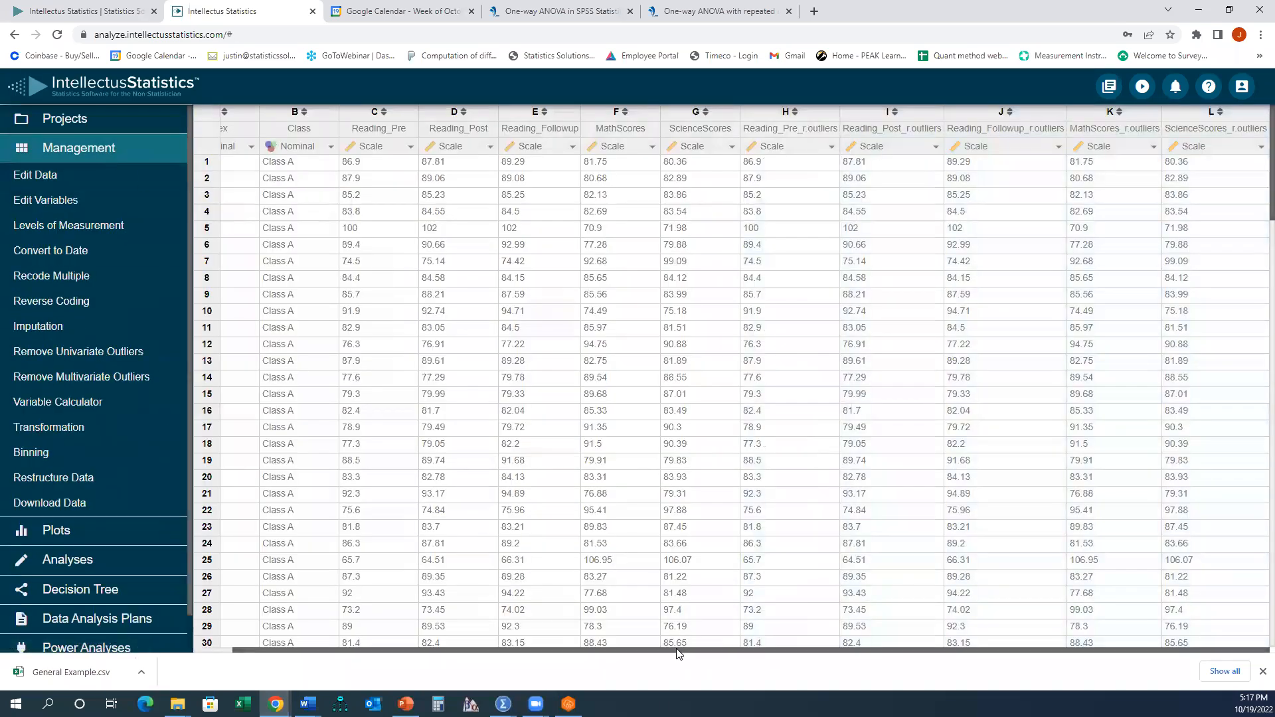
{"action": "left_click_drag", "start_coordinate": [675, 651], "coordinate": [575, 635]}
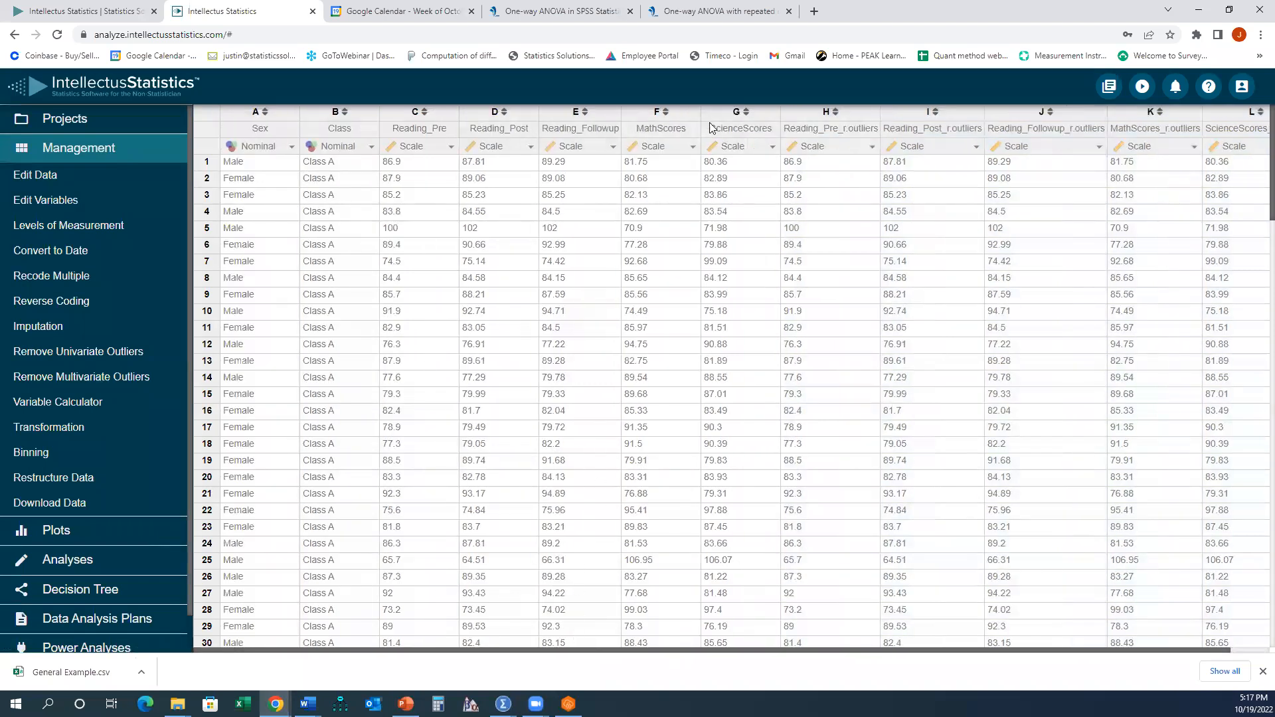
{"action": "left_click", "coordinate": [690, 114]}
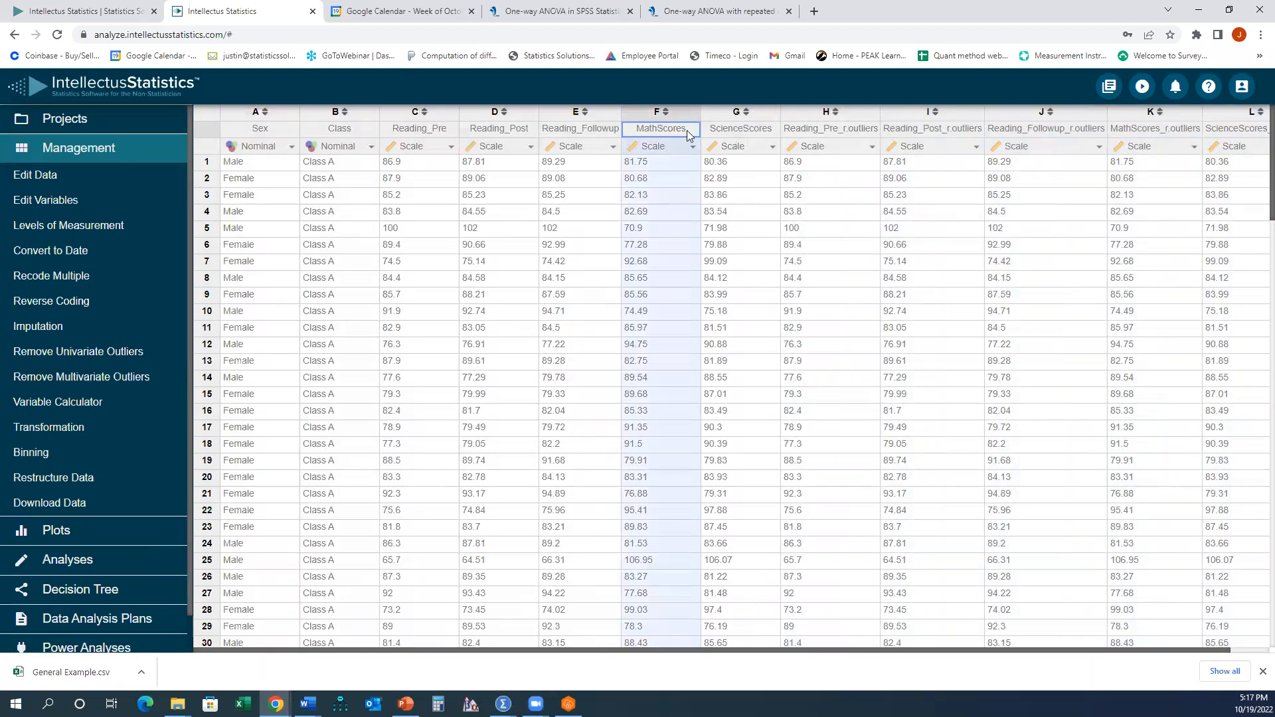
{"action": "left_click", "coordinate": [363, 112]}
{"action": "left_click", "coordinate": [629, 112]}
{"action": "left_click_drag", "start_coordinate": [657, 168], "coordinate": [669, 458]}
{"action": "scroll", "coordinate": [669, 458], "scroll_direction": "down", "scroll_amount": 1}
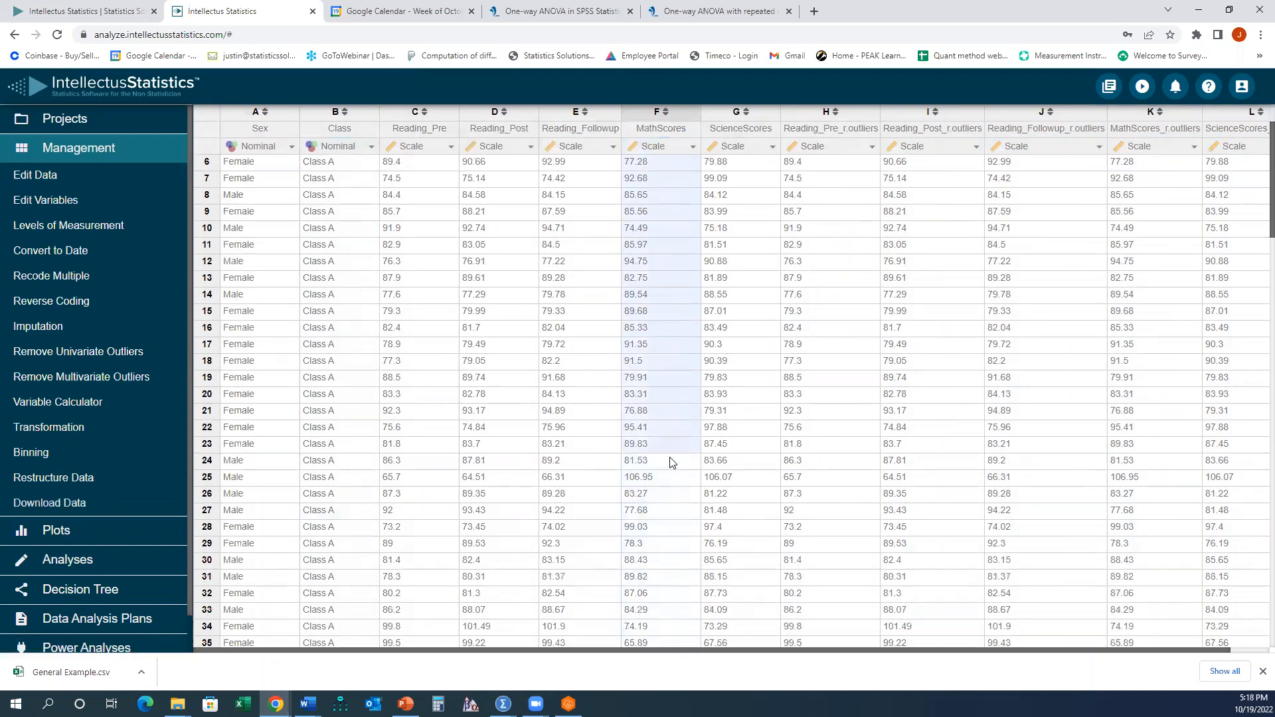
{"action": "scroll", "coordinate": [669, 457], "scroll_direction": "down", "scroll_amount": 15}
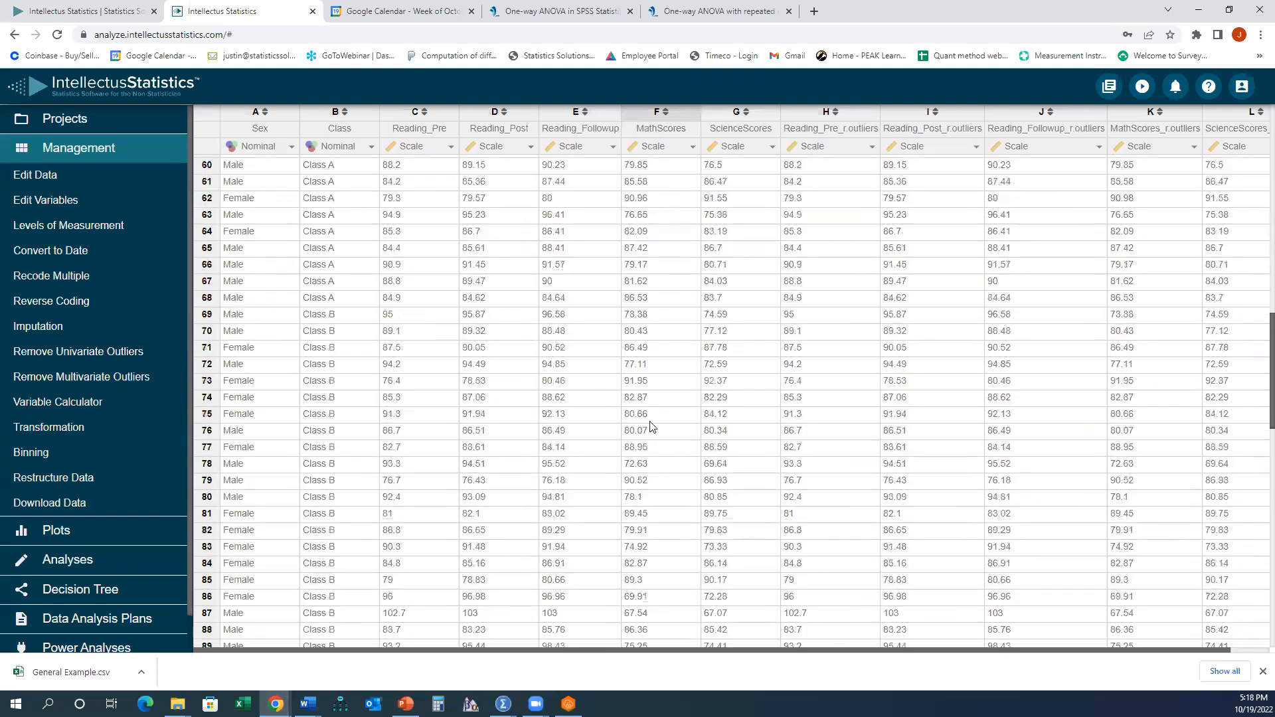
{"action": "scroll", "coordinate": [371, 191], "scroll_direction": "up", "scroll_amount": 15}
{"action": "left_click_drag", "start_coordinate": [362, 162], "coordinate": [345, 431]}
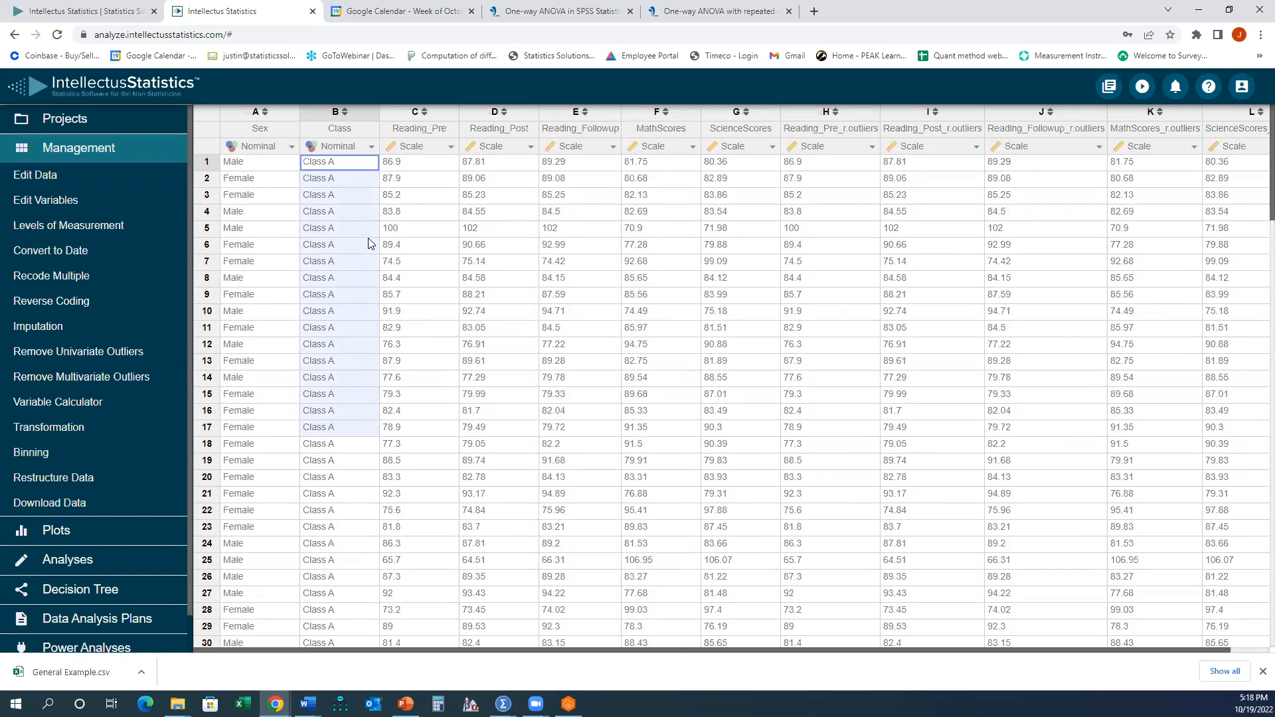
{"action": "scroll", "coordinate": [358, 266], "scroll_direction": "down", "scroll_amount": 20}
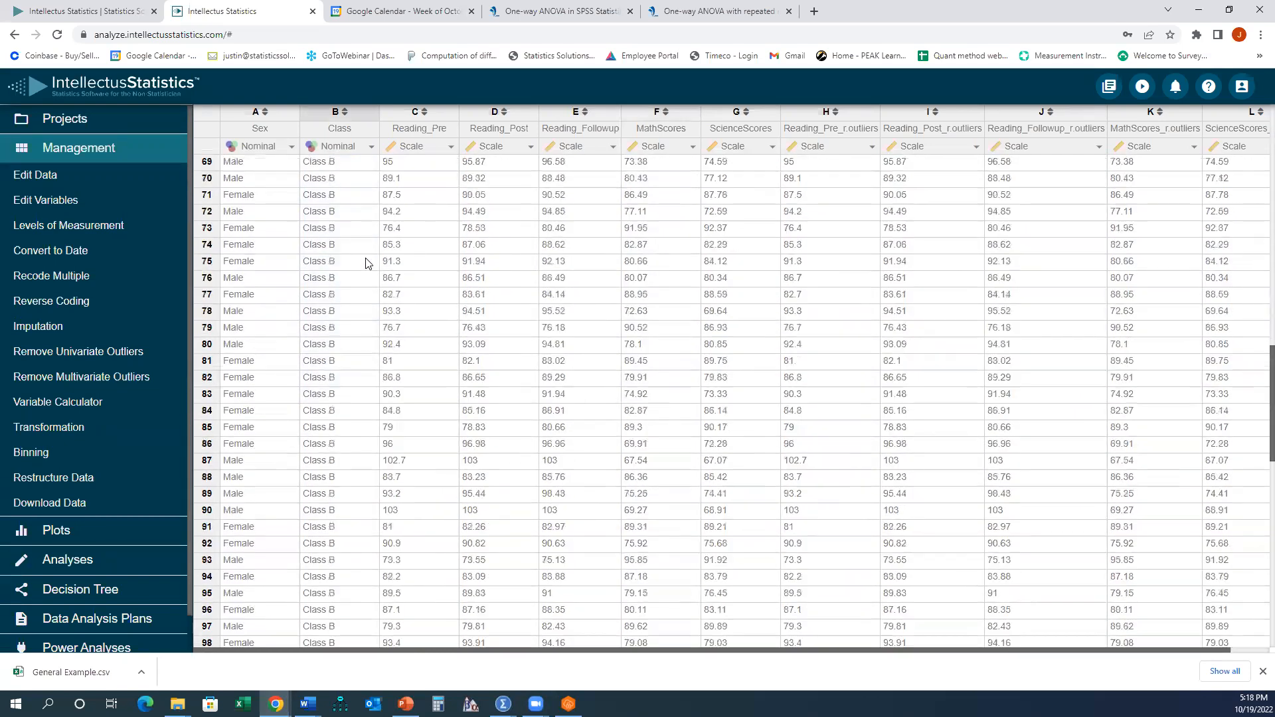
{"action": "scroll", "coordinate": [365, 274], "scroll_direction": "down", "scroll_amount": 6}
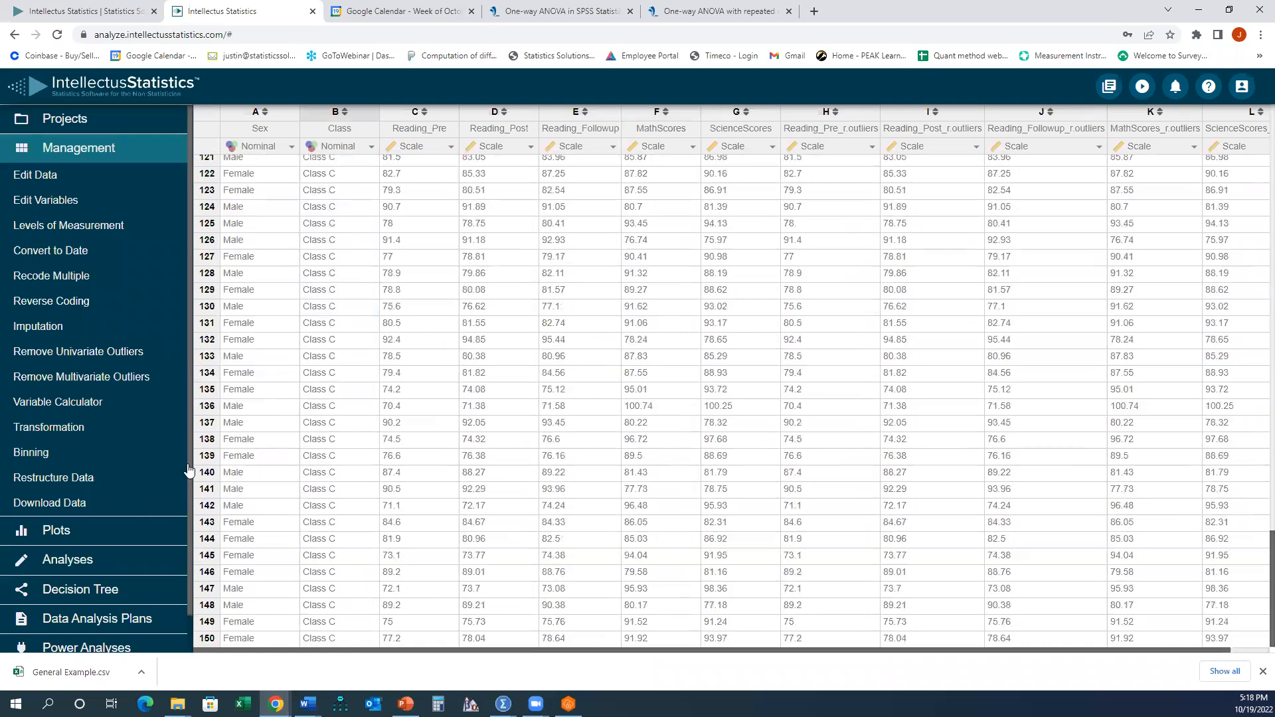
- Open the ANOVA analysis from the ANOVAs group of analyses
{"action": "left_click", "coordinate": [79, 561]}
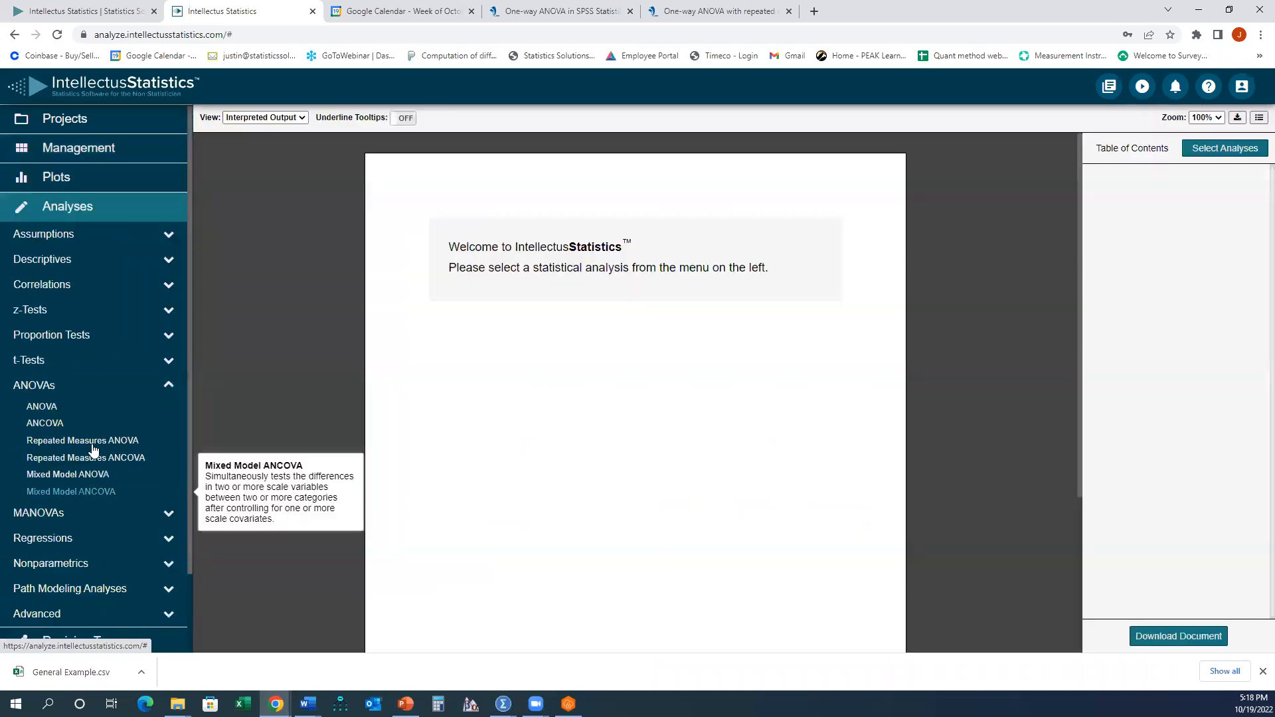
{"action": "left_click", "coordinate": [59, 391]}
{"action": "left_click", "coordinate": [57, 388]}
{"action": "left_click", "coordinate": [55, 405]}
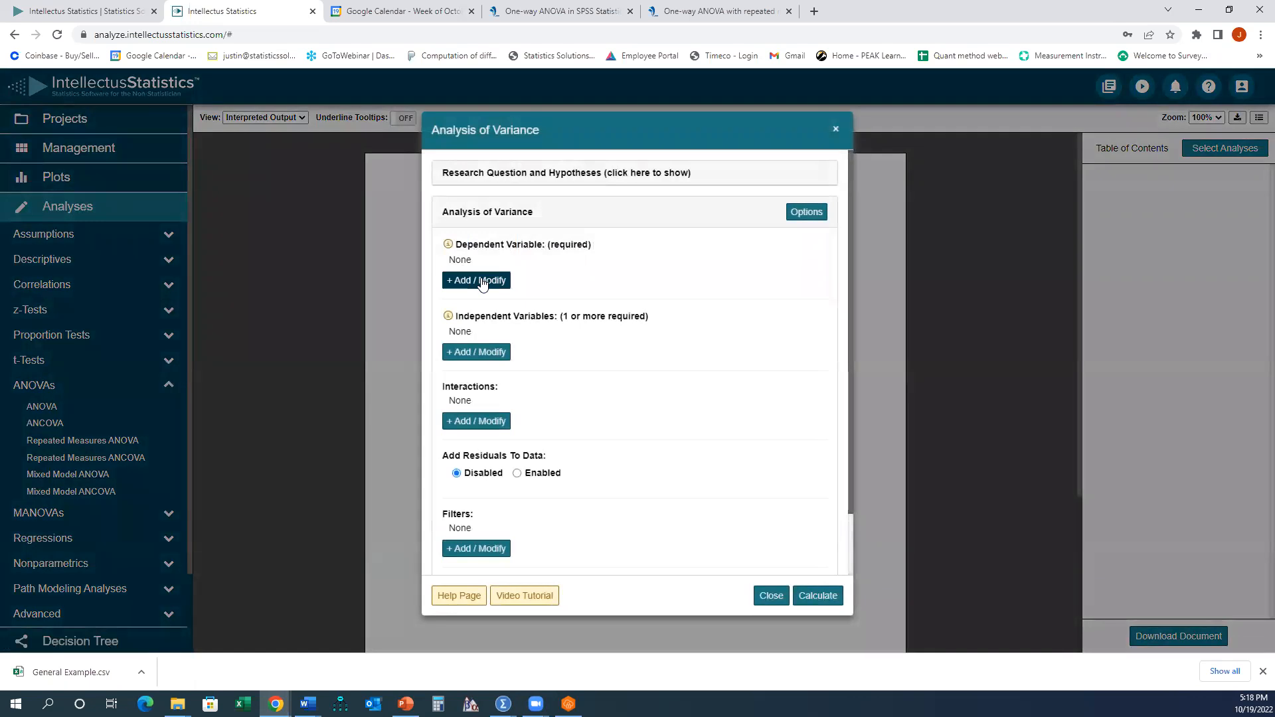
- Set MathScores as the dependent variable and Class as the independent variable
{"action": "left_click", "coordinate": [483, 282]}
{"action": "left_click", "coordinate": [511, 184]}
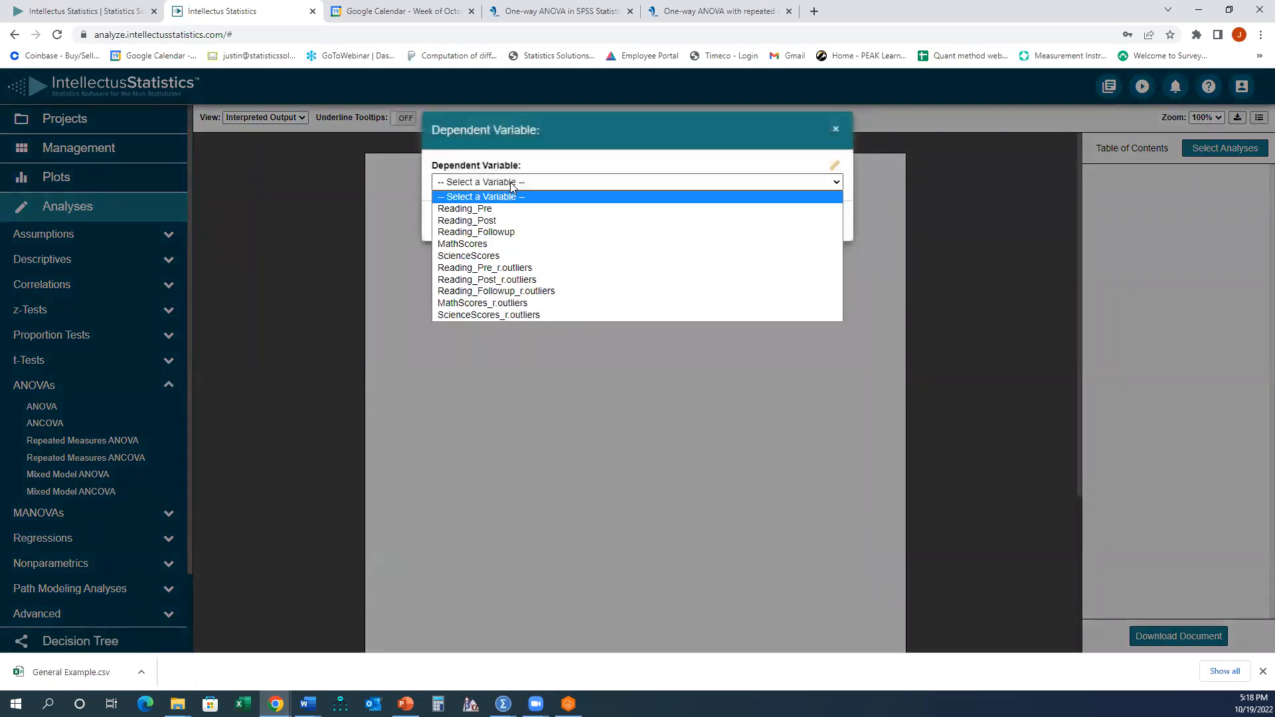
{"action": "left_click", "coordinate": [485, 248]}
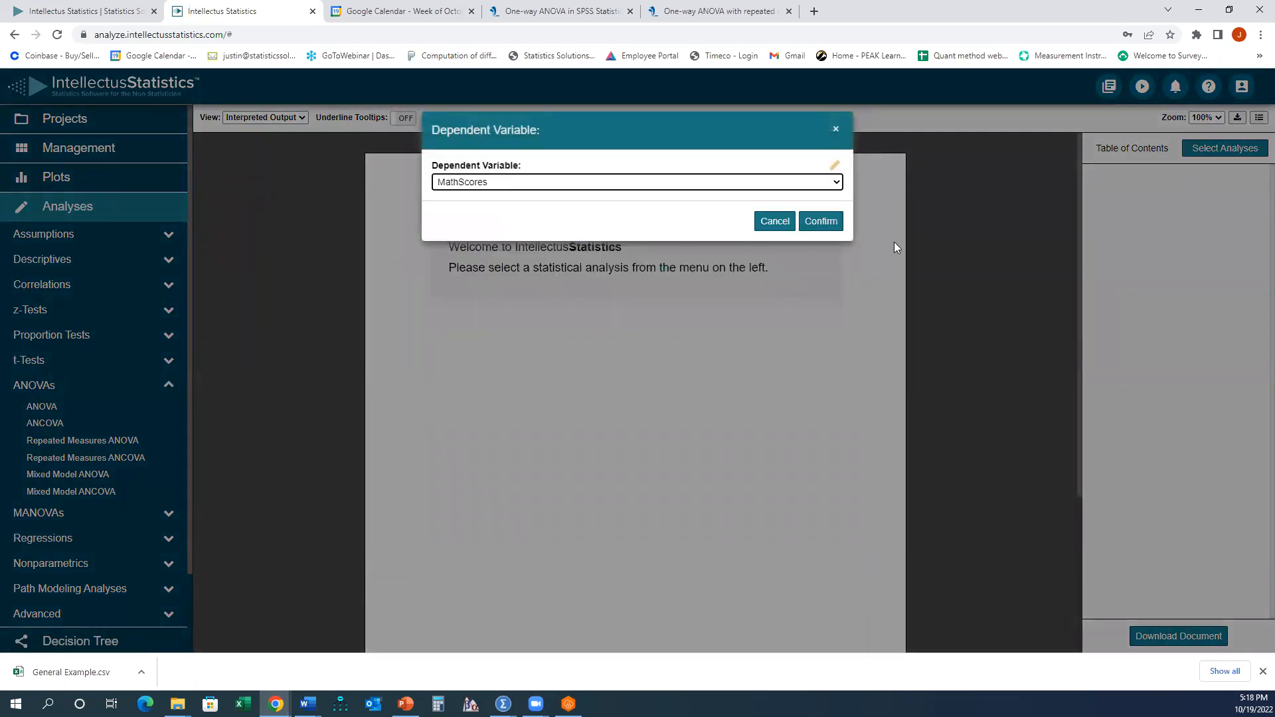
{"action": "left_click", "coordinate": [821, 219]}
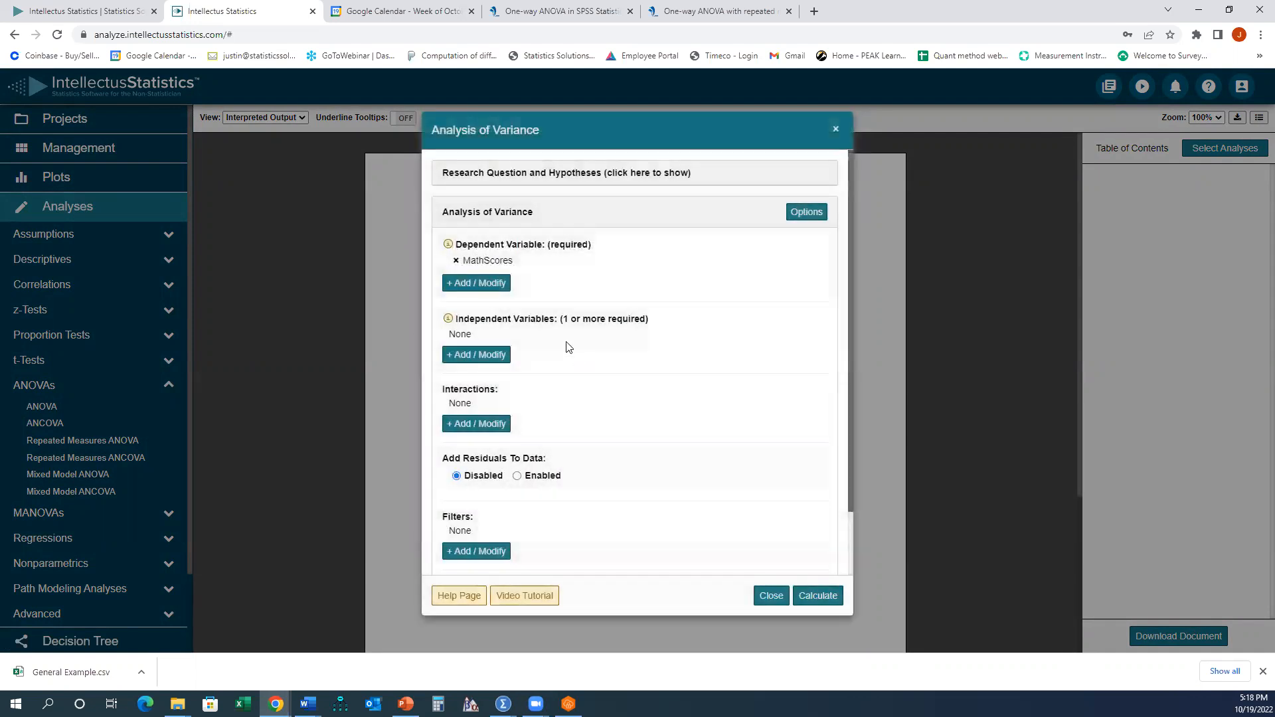
{"action": "left_click", "coordinate": [478, 357]}
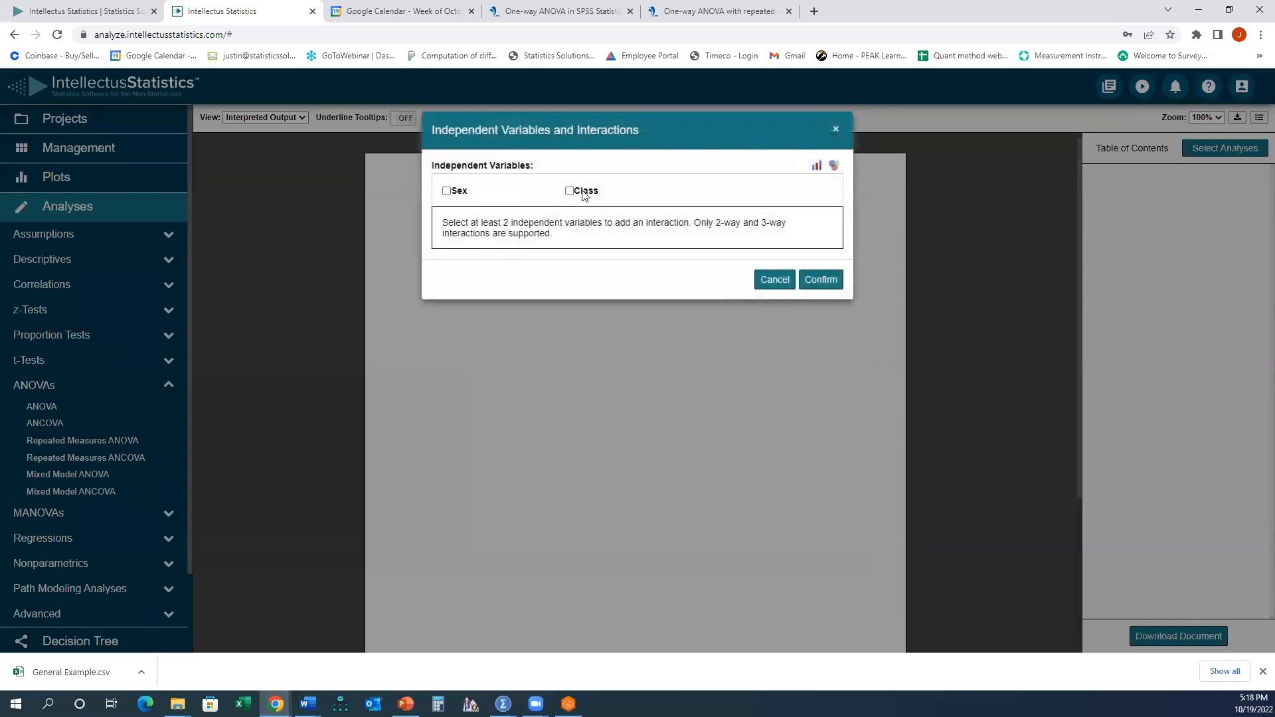
{"action": "left_click", "coordinate": [837, 281]}
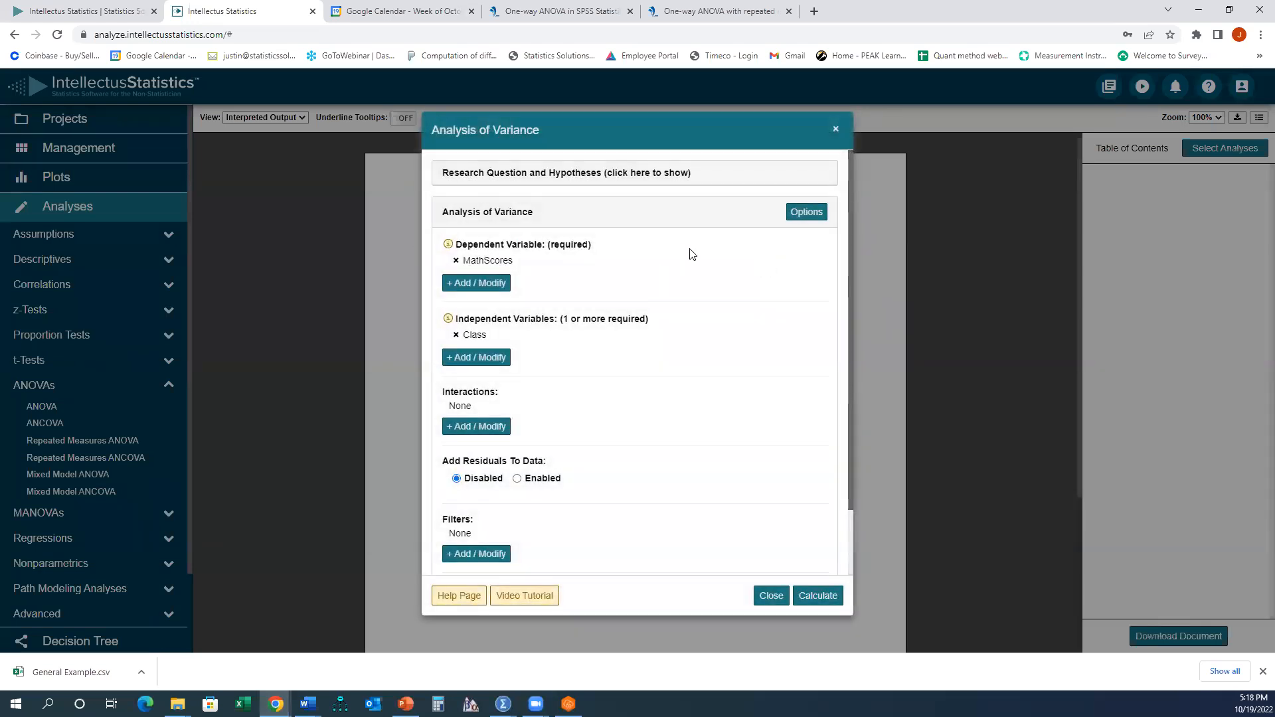
- Open the analysis options and review the Shapiro-Wilk and Levene's test settings
{"action": "left_click", "coordinate": [806, 214]}
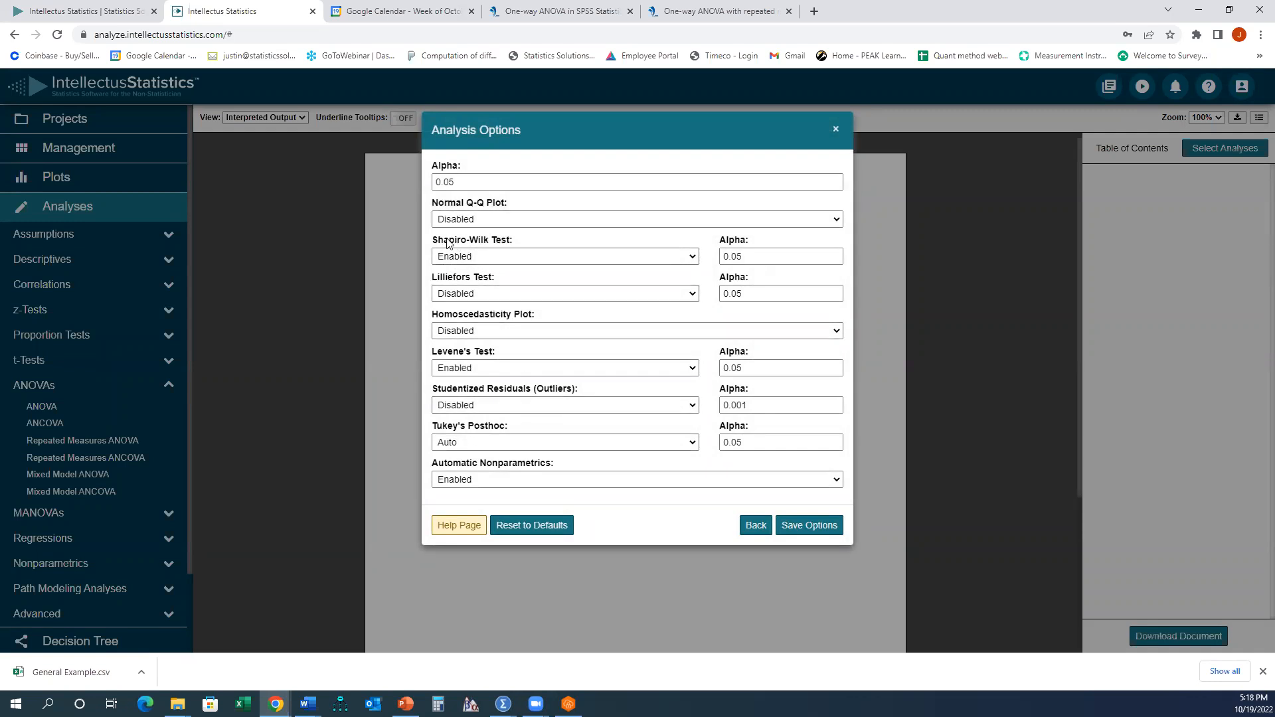
{"action": "left_click_drag", "start_coordinate": [447, 243], "coordinate": [515, 243]}
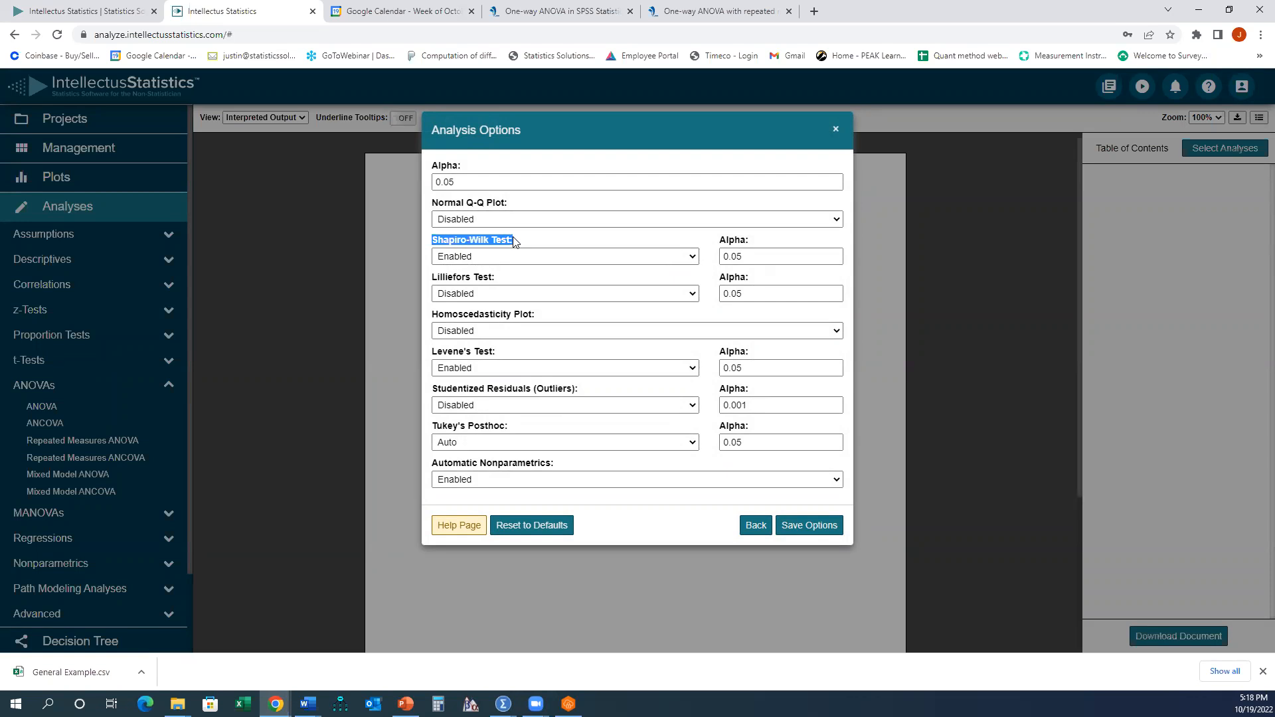
{"action": "left_click", "coordinate": [436, 358]}
{"action": "left_click_drag", "start_coordinate": [492, 351], "coordinate": [496, 351]}
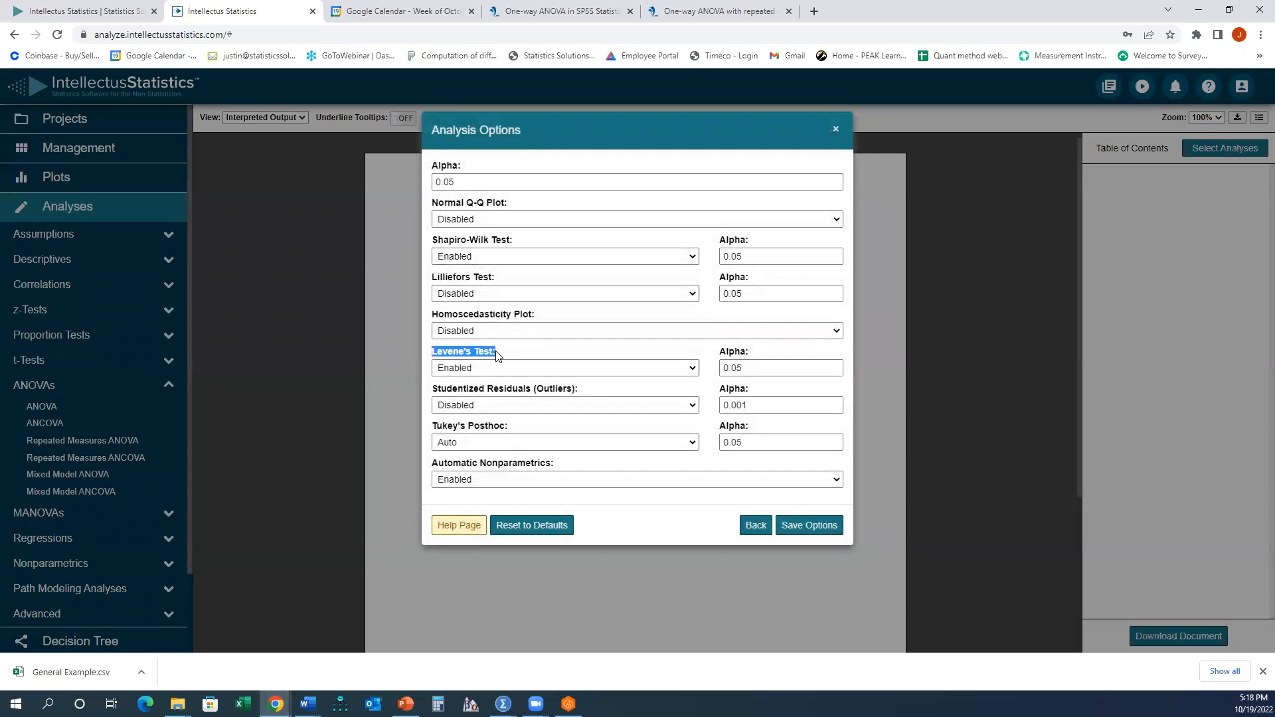
- Switch to the One-way ANOVA in SPSS tutorial tab and read the assumptions on normality and homogeneity of variances
{"action": "left_click", "coordinate": [571, 11]}
{"action": "left_click", "coordinate": [291, 324]}
{"action": "scroll", "coordinate": [296, 322], "scroll_direction": "down", "scroll_amount": 4}
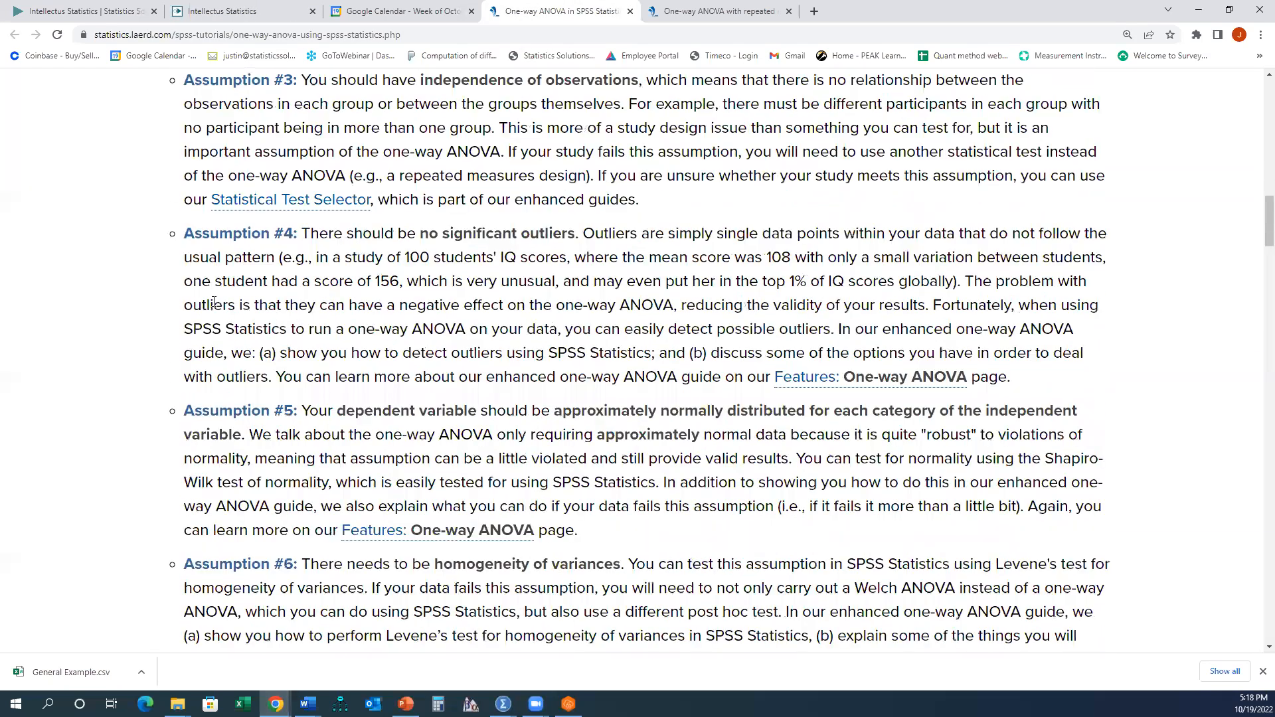
{"action": "left_click_drag", "start_coordinate": [185, 295], "coordinate": [614, 413]}
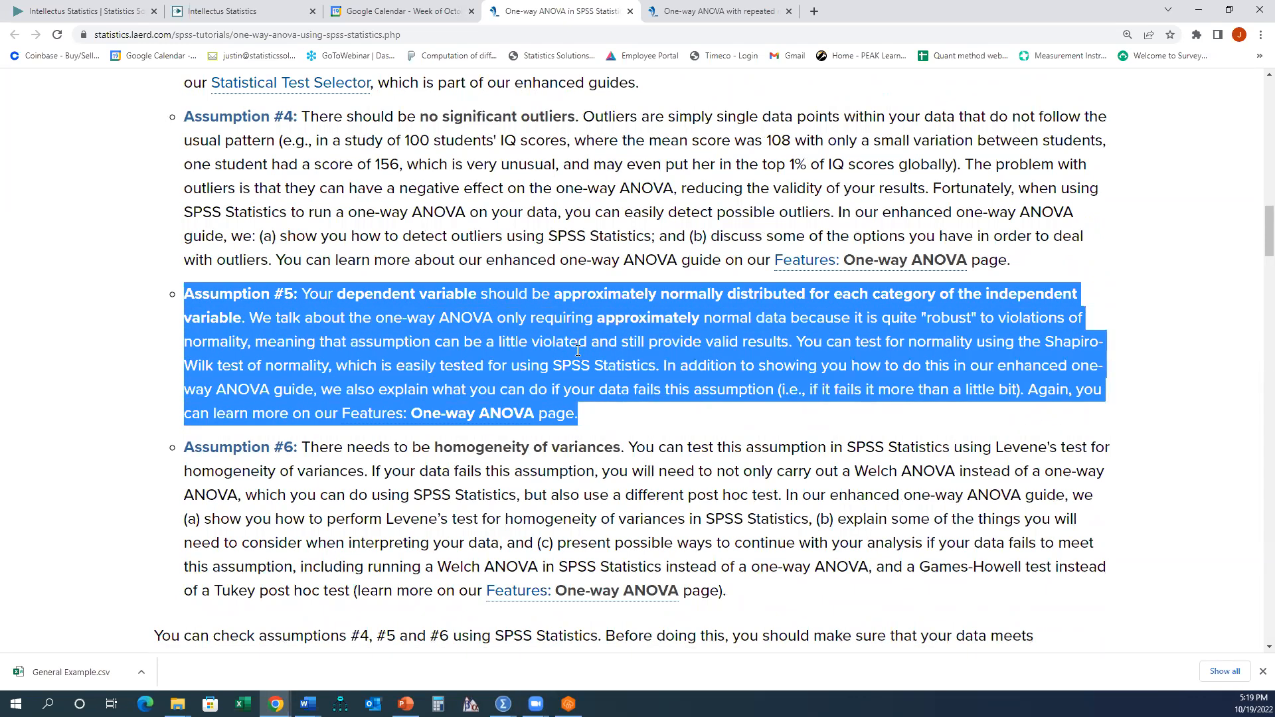
{"action": "left_click", "coordinate": [830, 343]}
{"action": "left_click_drag", "start_coordinate": [797, 342], "coordinate": [336, 372]}
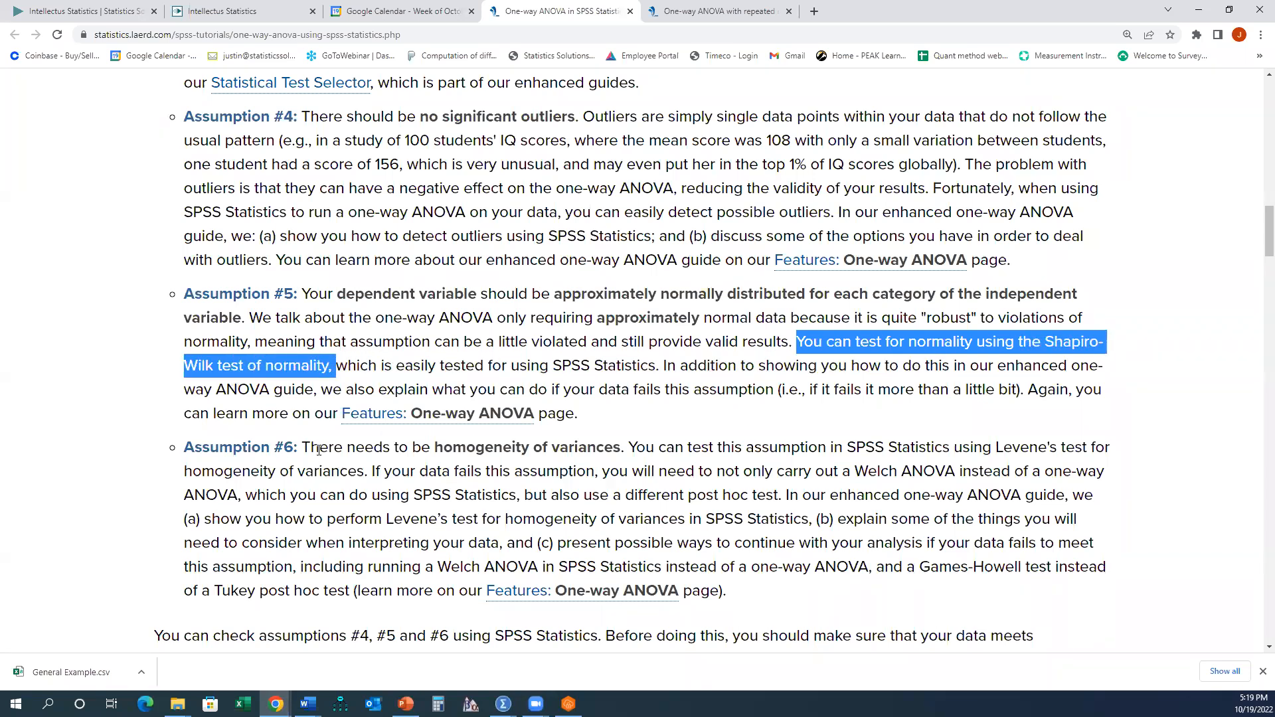
{"action": "left_click_drag", "start_coordinate": [303, 449], "coordinate": [863, 591]}
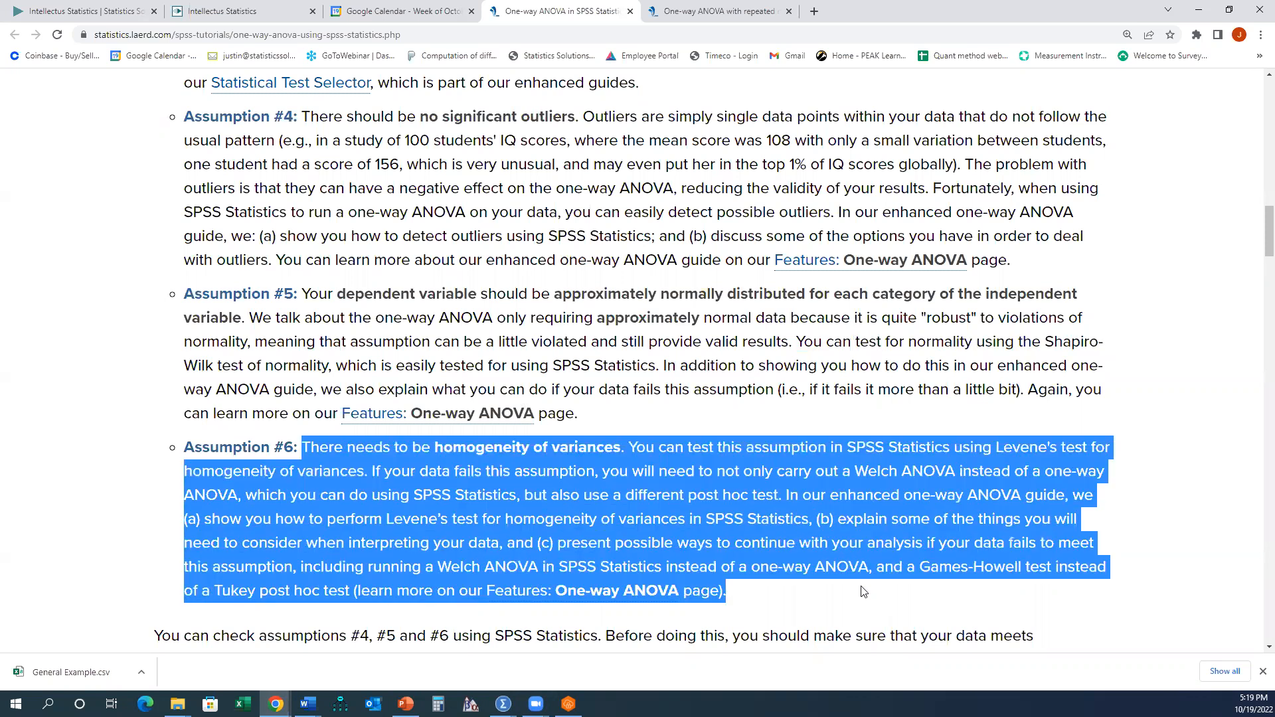
{"action": "left_click", "coordinate": [991, 464]}
{"action": "left_click_drag", "start_coordinate": [996, 446], "coordinate": [1069, 447]}
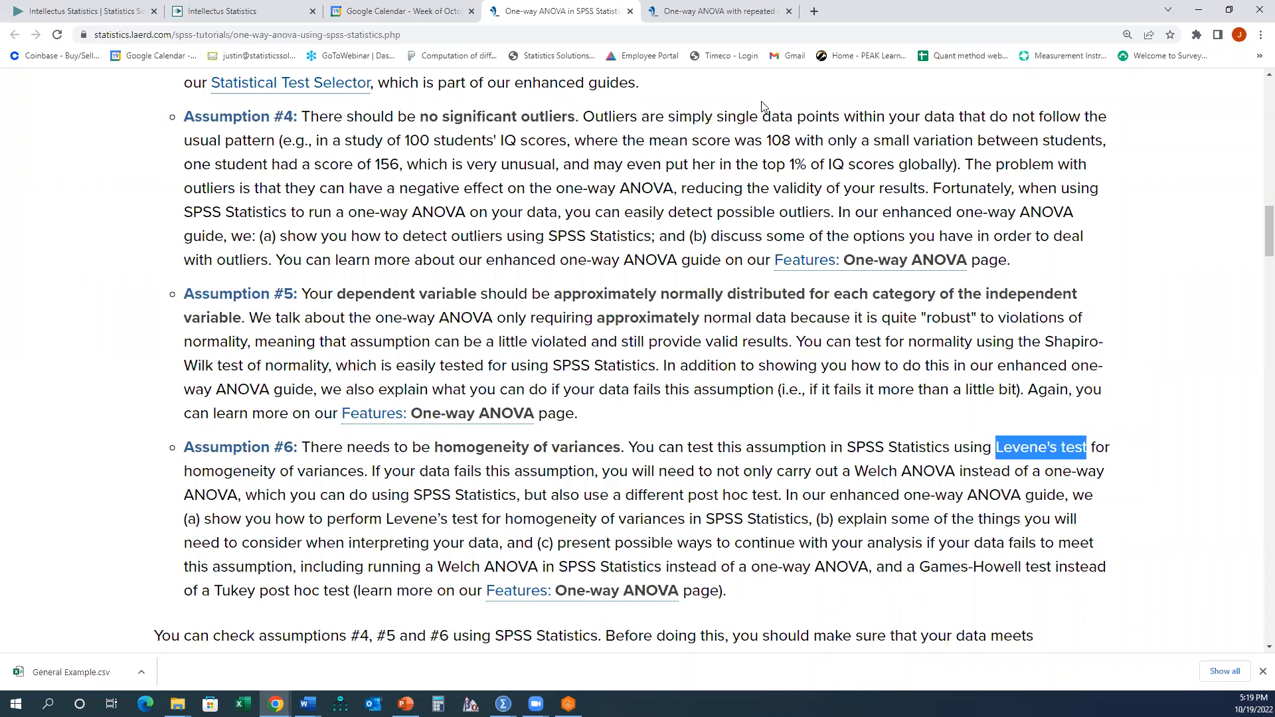
- Return to the analysis options and review the Automatic Nonparametrics setting
{"action": "left_click", "coordinate": [222, 11]}
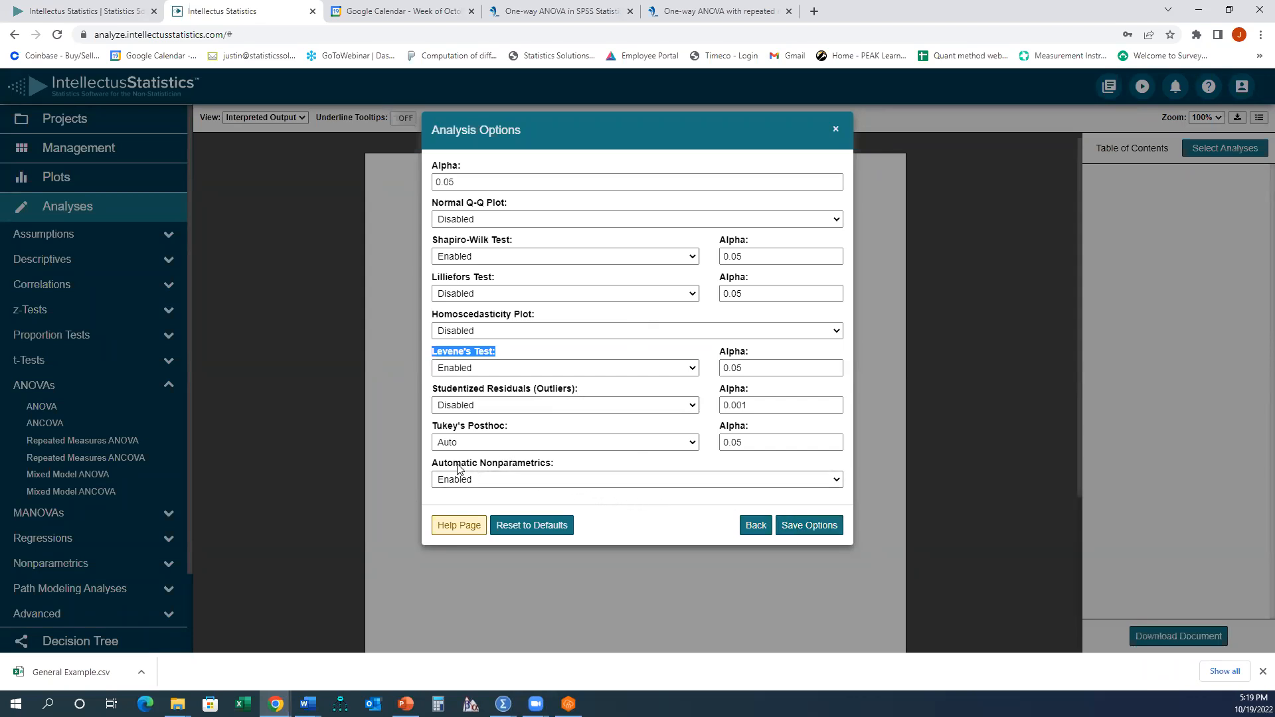
{"action": "left_click_drag", "start_coordinate": [433, 469], "coordinate": [556, 470]}
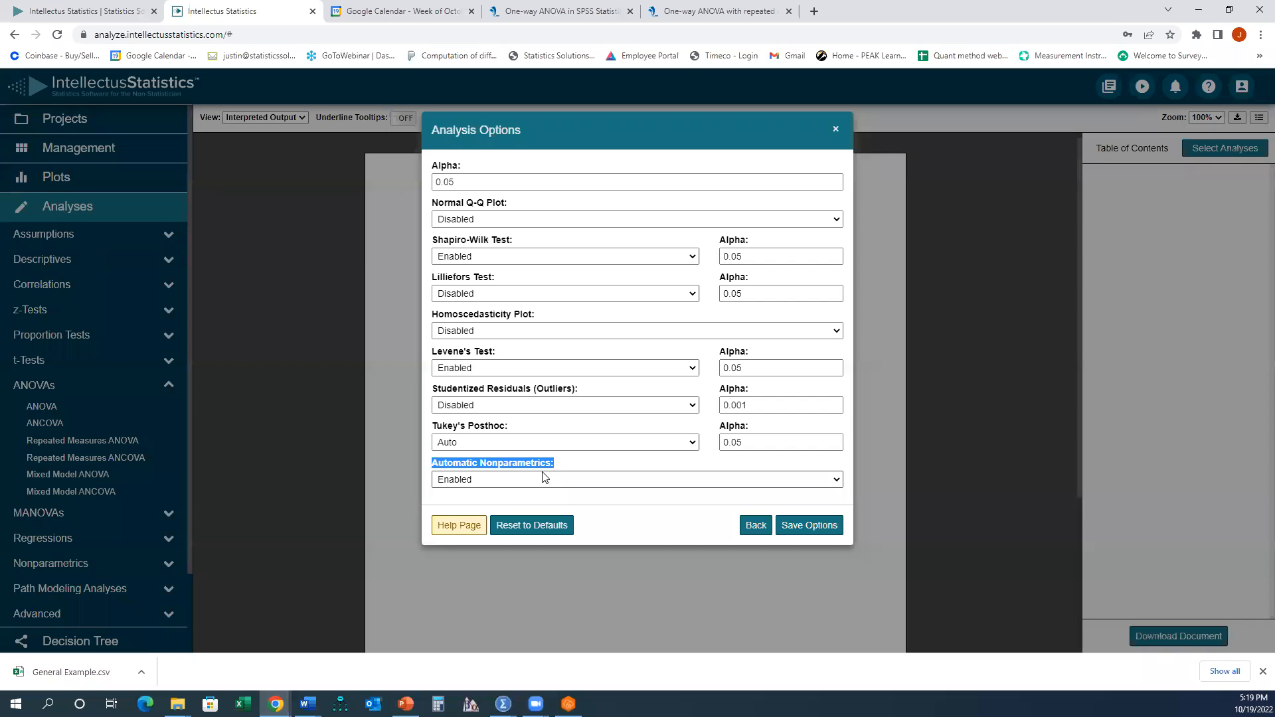
- Switch to the ANOVA presentation and review the slide contrasting ANOVA with the Kruskal-Wallis test
{"action": "left_click", "coordinate": [406, 704]}
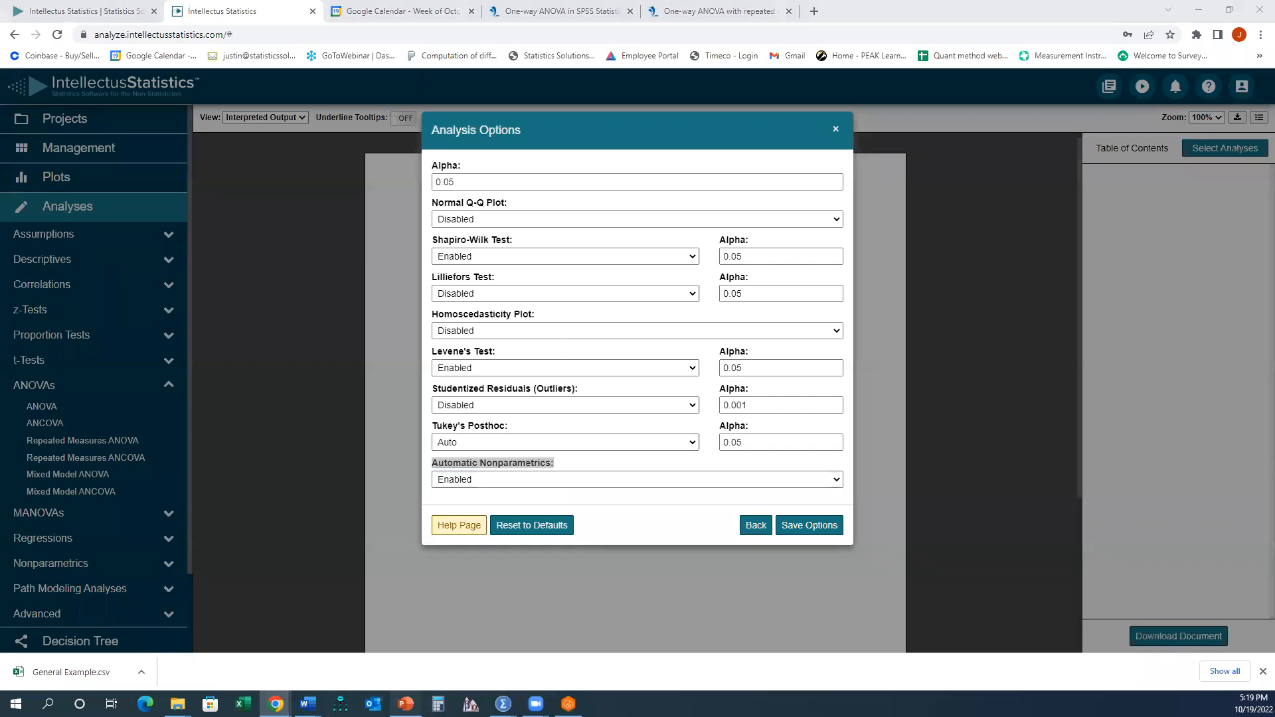
{"action": "scroll", "coordinate": [293, 516], "scroll_direction": "down", "scroll_amount": 1}
{"action": "scroll", "coordinate": [96, 459], "scroll_direction": "down", "scroll_amount": 4}
{"action": "scroll", "coordinate": [96, 458], "scroll_direction": "down", "scroll_amount": 3}
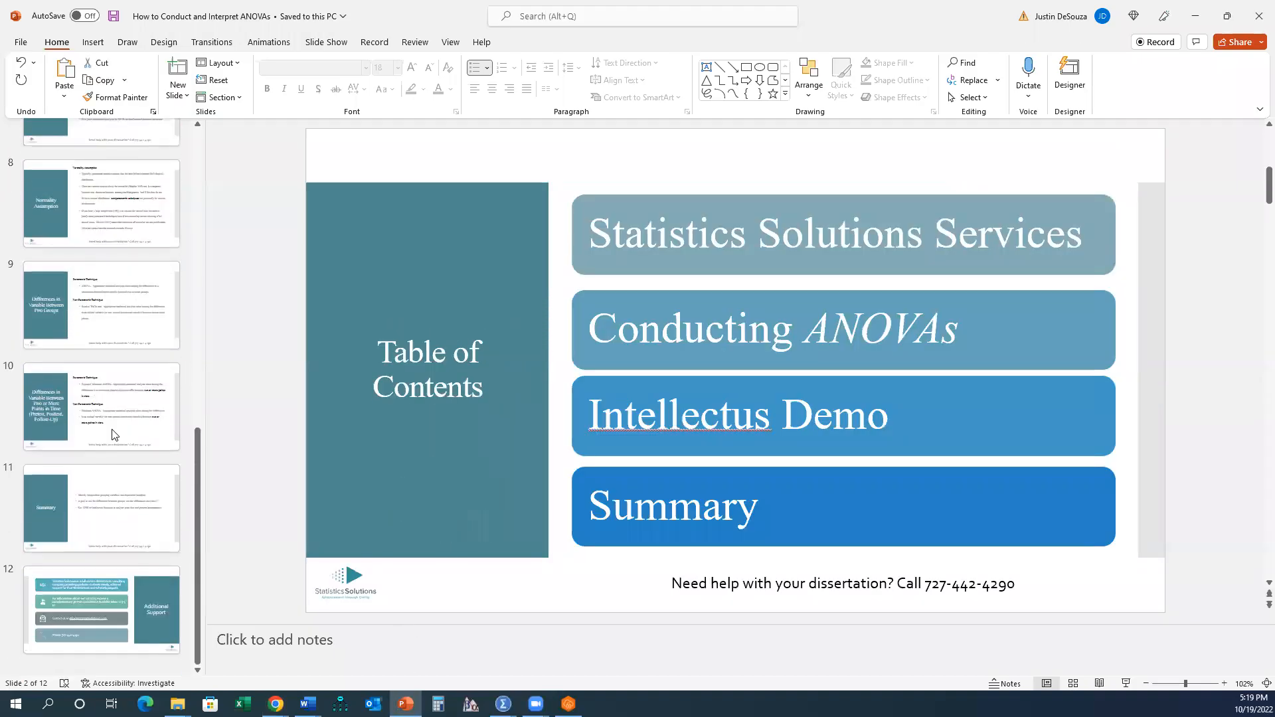
{"action": "left_click", "coordinate": [114, 431]}
{"action": "left_click", "coordinate": [119, 332]}
{"action": "left_click_drag", "start_coordinate": [630, 268], "coordinate": [1000, 292]}
{"action": "left_click_drag", "start_coordinate": [709, 441], "coordinate": [632, 393]}
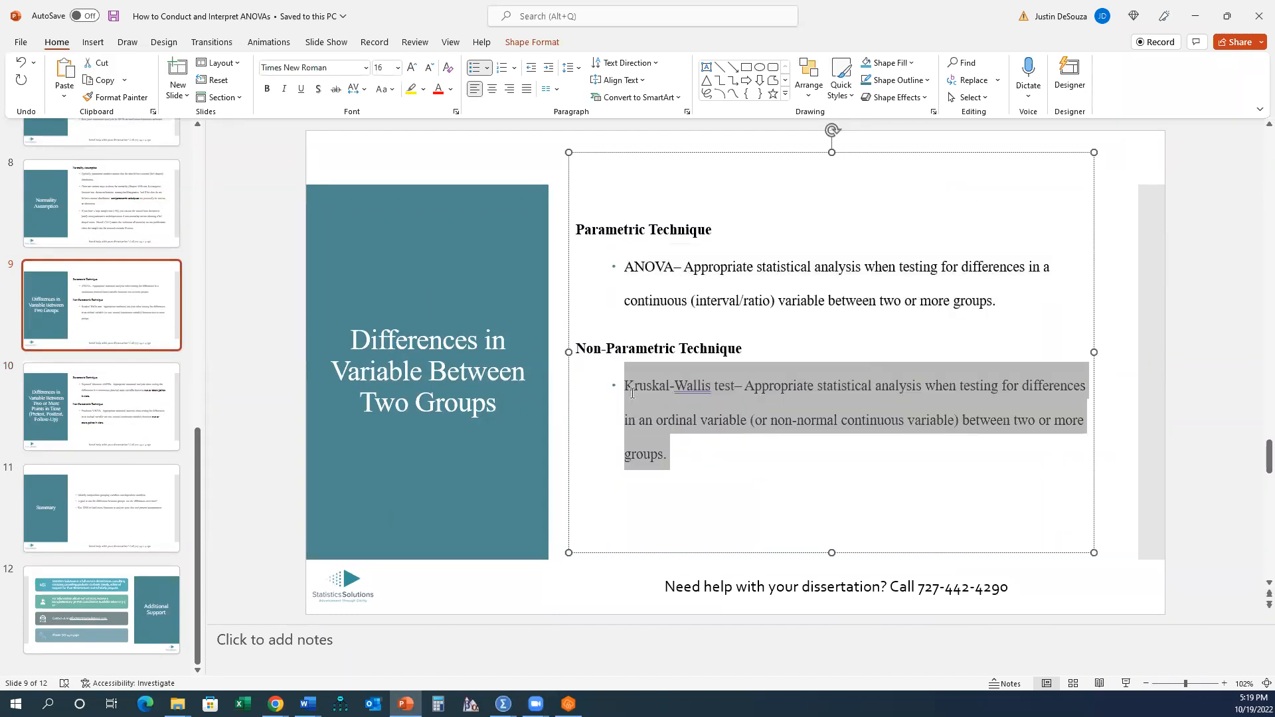
- Save the analysis options and calculate the ANOVA of MathScores by Class
{"action": "left_click", "coordinate": [1195, 12]}
{"action": "left_click", "coordinate": [799, 527]}
{"action": "left_click", "coordinate": [825, 202]}
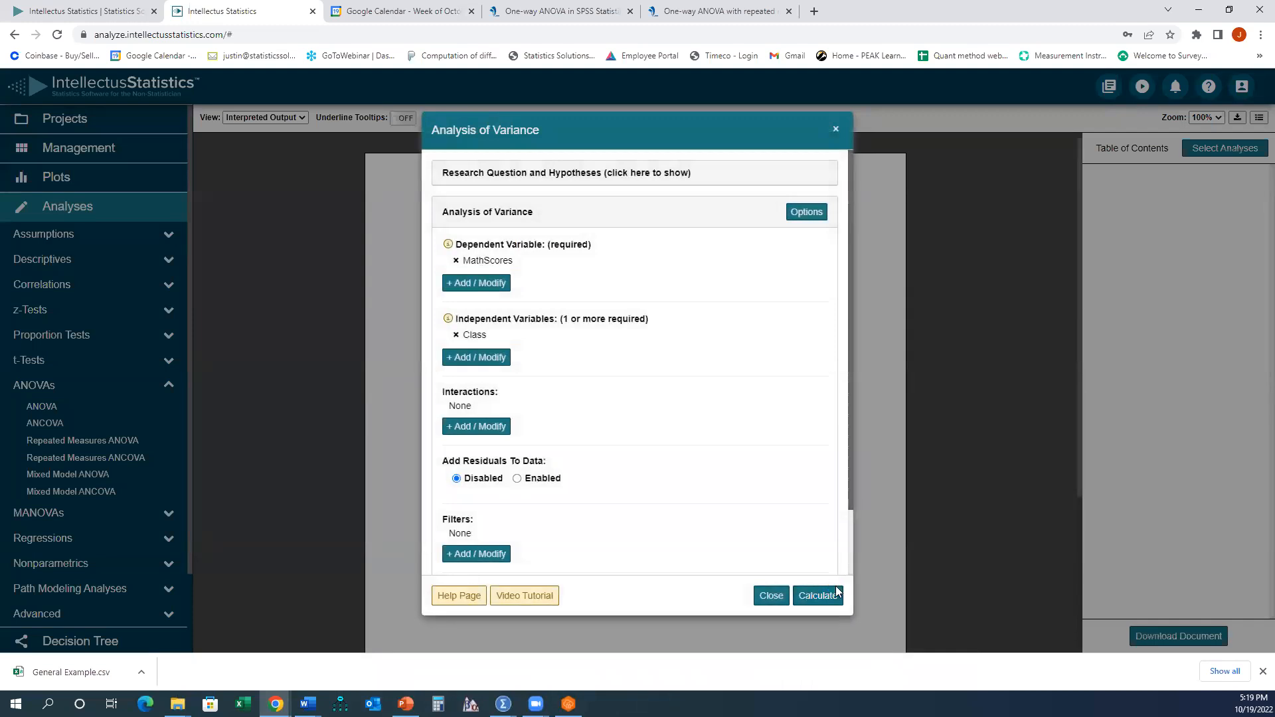
{"action": "left_click", "coordinate": [817, 595]}
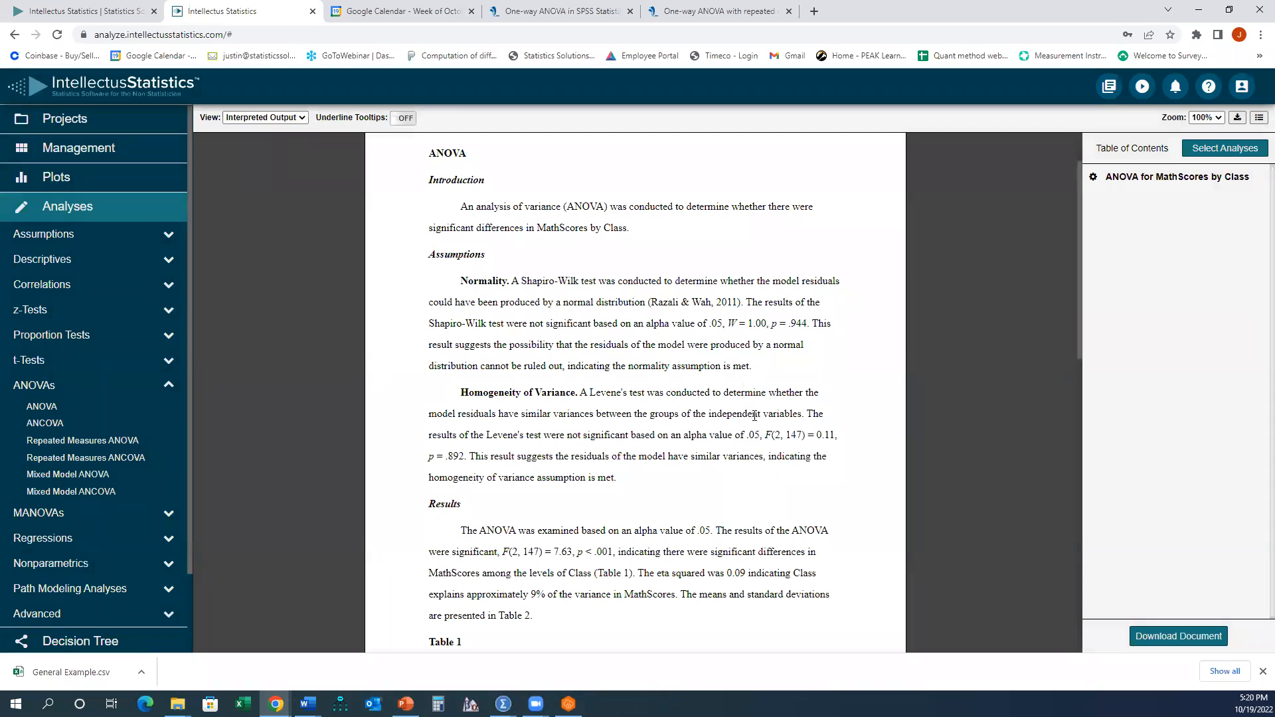
- Review the ANOVA report's introduction and normality assumption paragraph
{"action": "scroll", "coordinate": [749, 411], "scroll_direction": "down", "scroll_amount": 4}
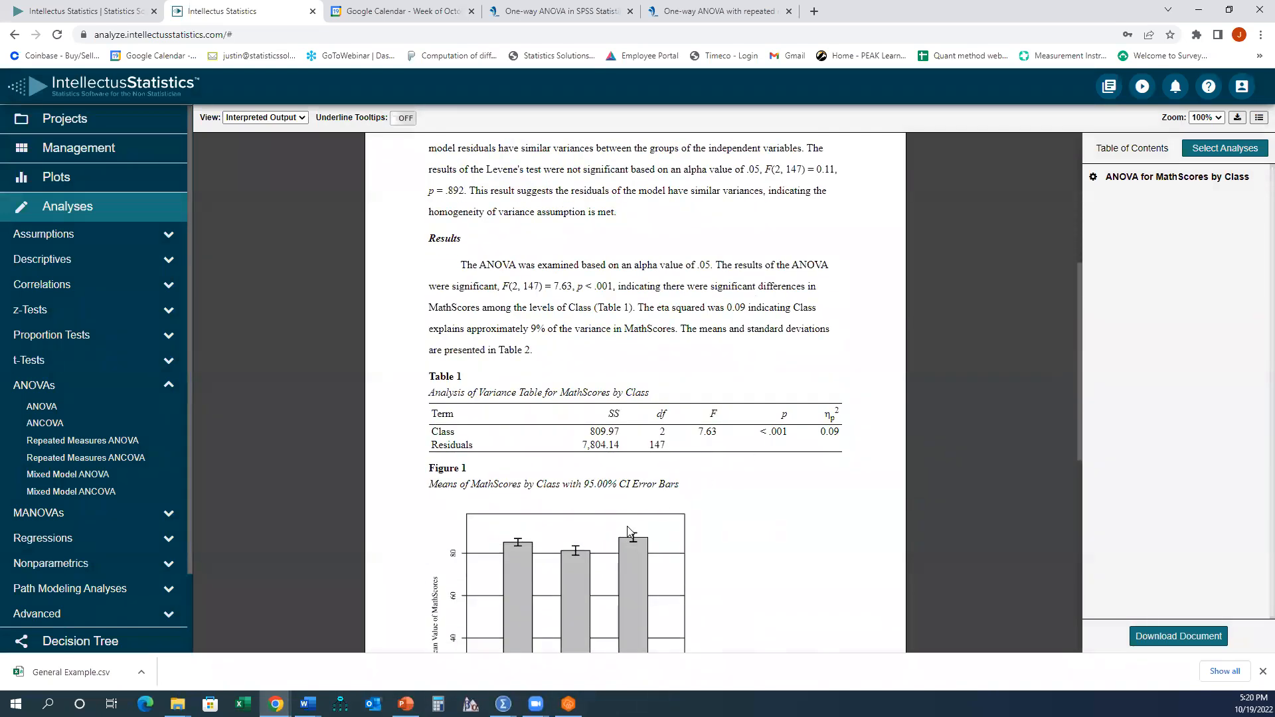
{"action": "scroll", "coordinate": [631, 494], "scroll_direction": "up", "scroll_amount": 4}
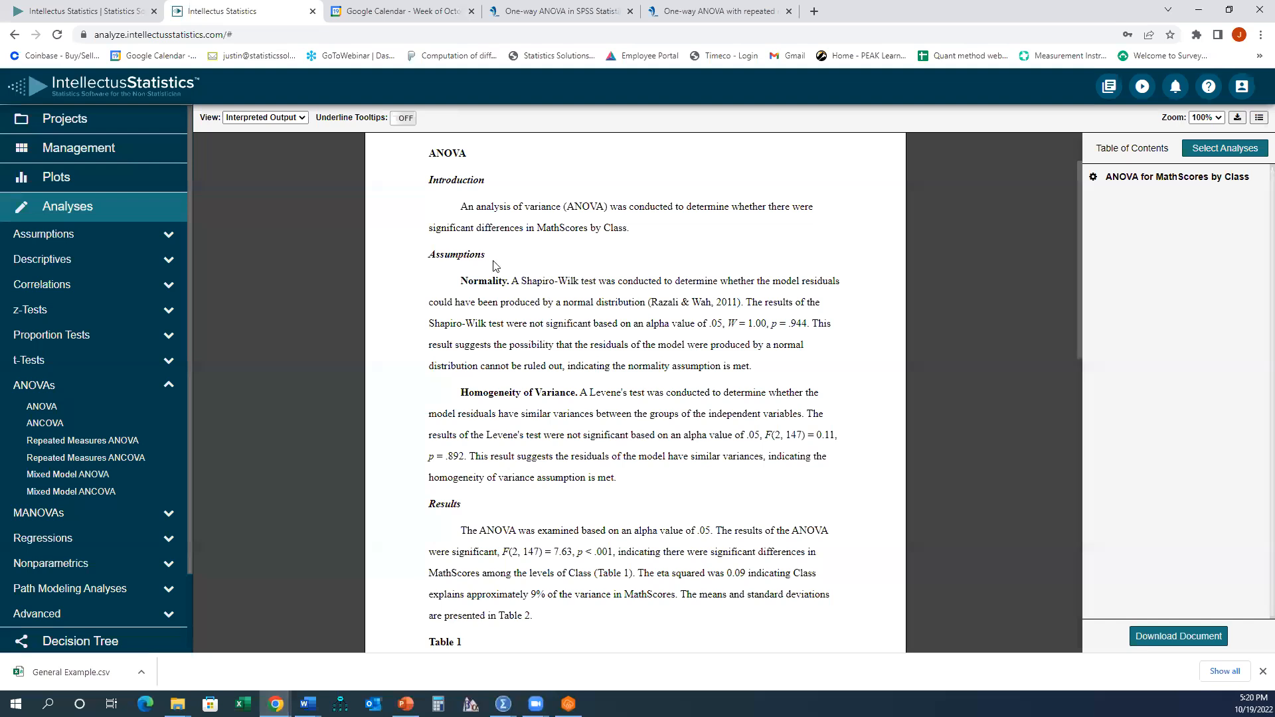
{"action": "left_click_drag", "start_coordinate": [458, 207], "coordinate": [636, 230]}
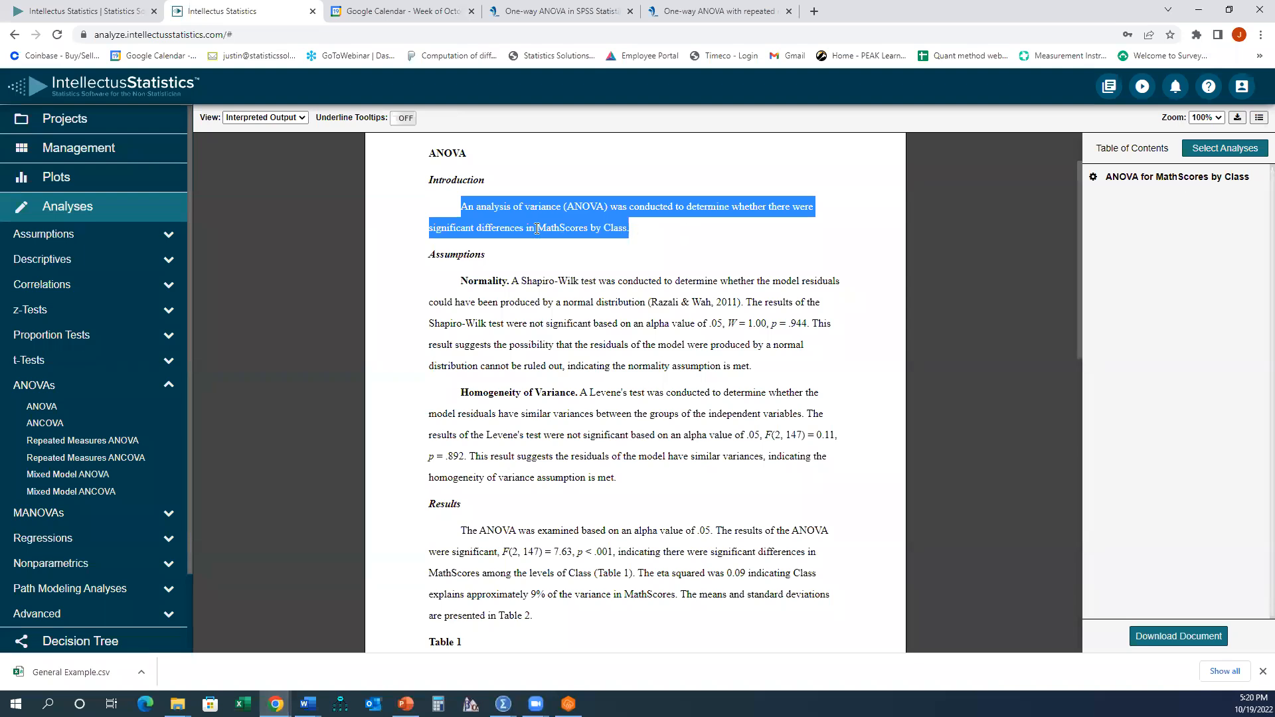
{"action": "left_click", "coordinate": [618, 228]}
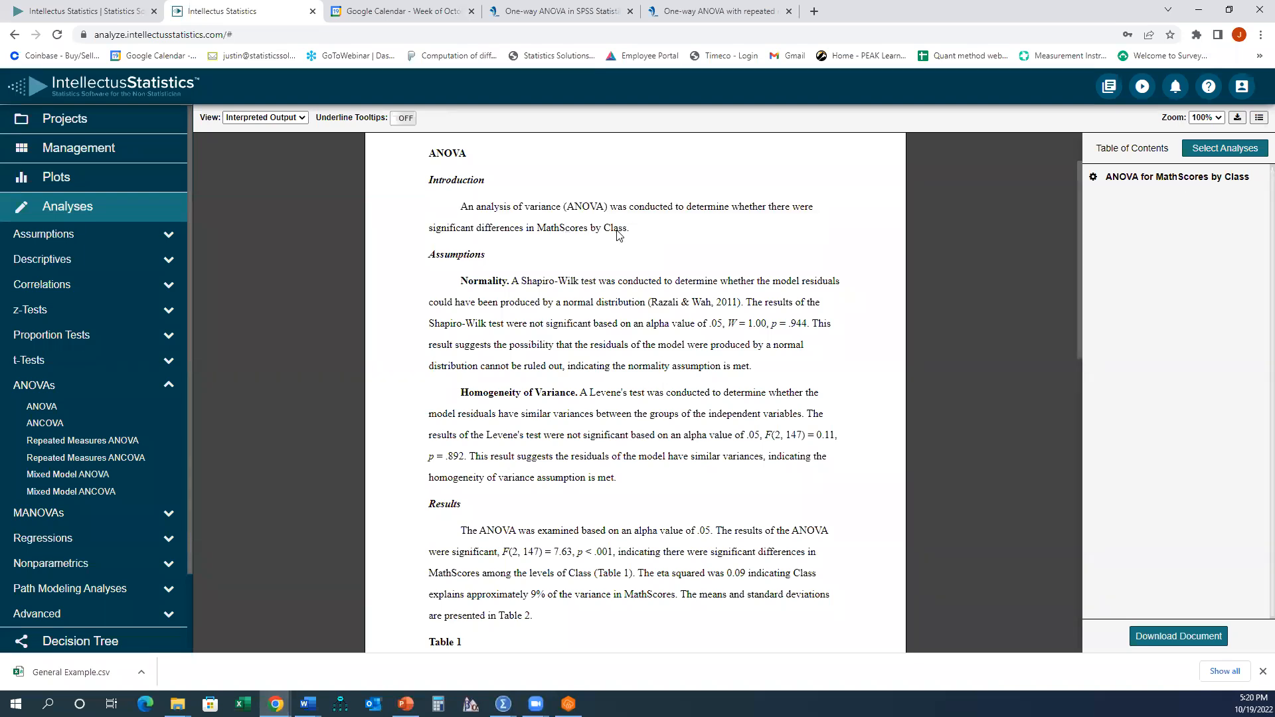
{"action": "scroll", "coordinate": [491, 246], "scroll_direction": "down", "scroll_amount": 1}
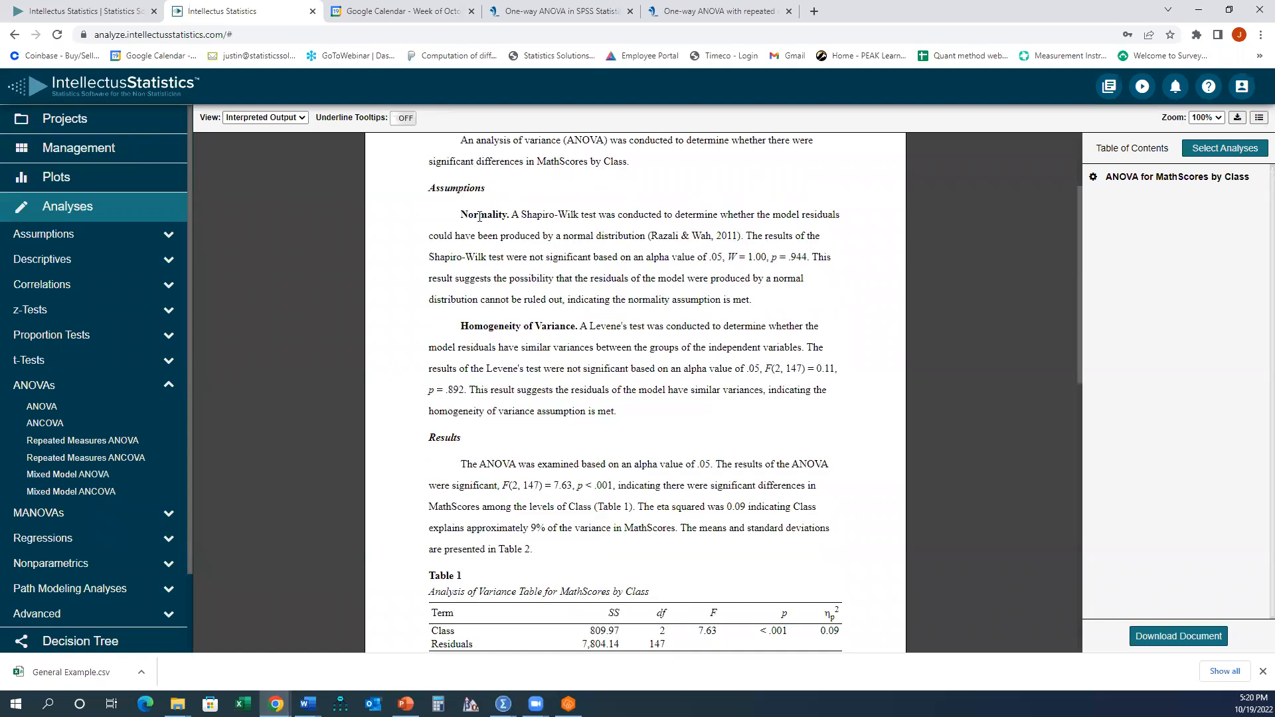
{"action": "left_click_drag", "start_coordinate": [516, 213], "coordinate": [788, 293]}
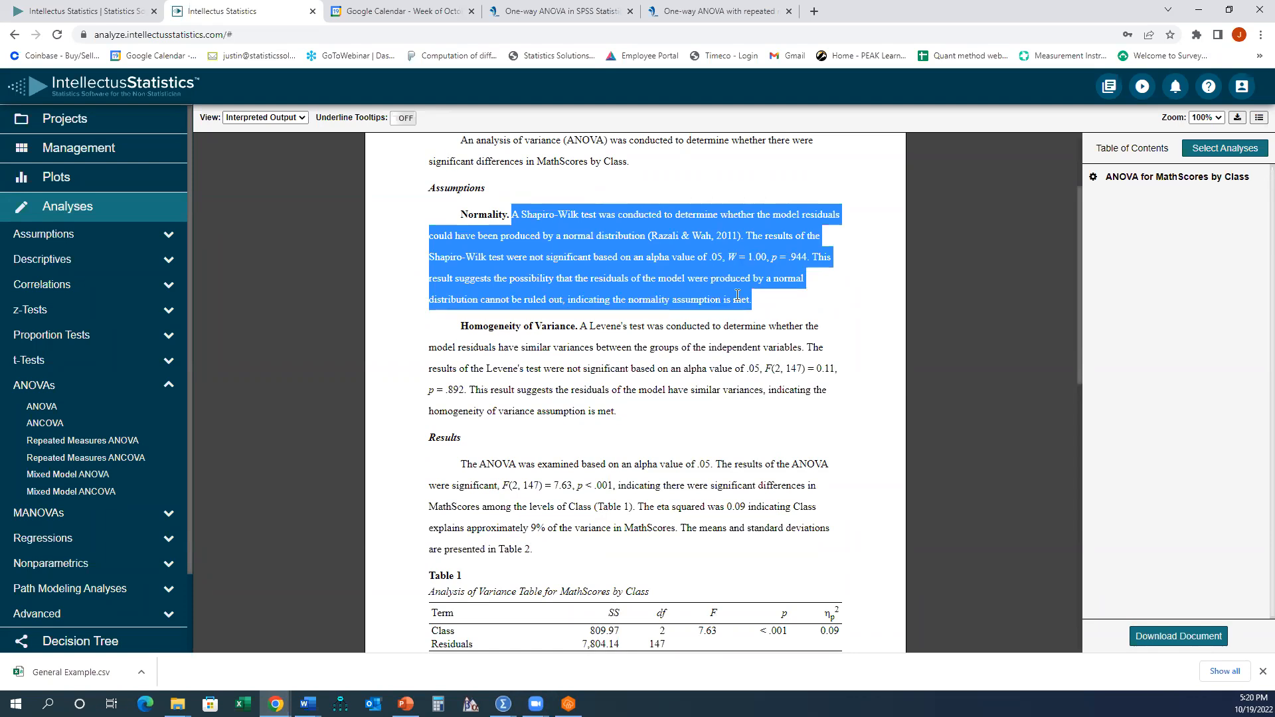
{"action": "left_click", "coordinate": [631, 413]}
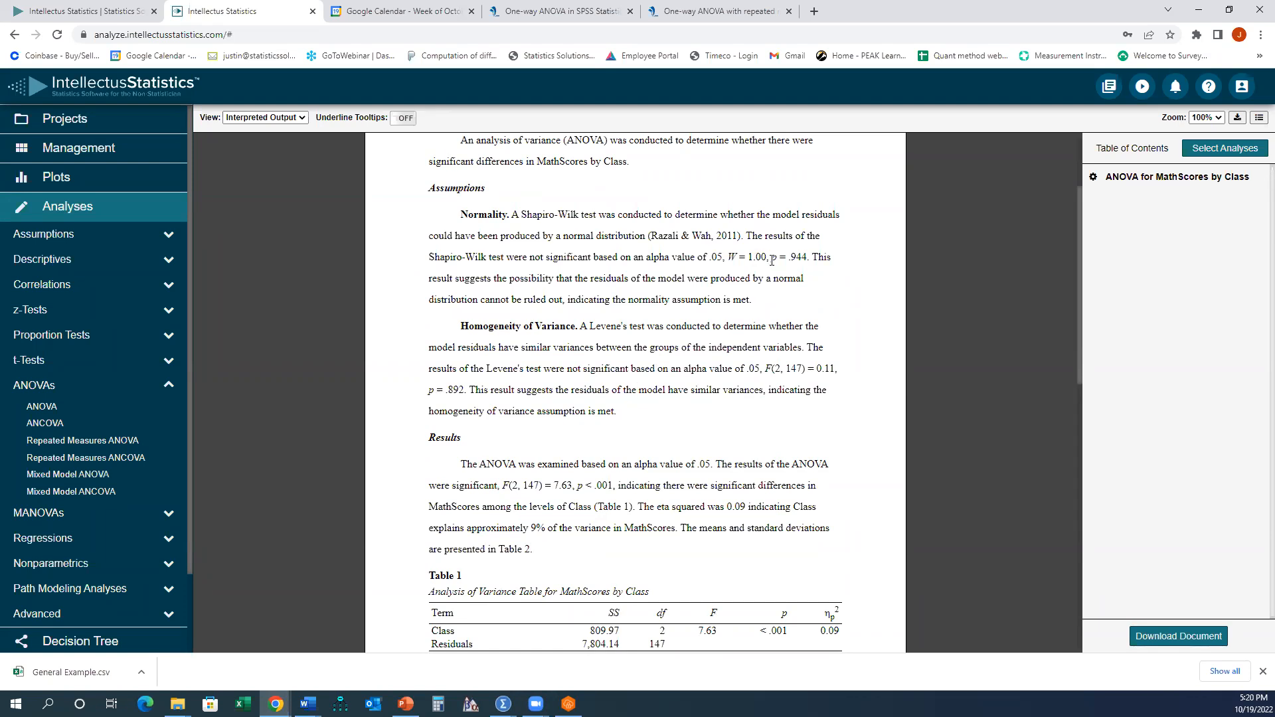
- Examine the Shapiro-Wilk and Levene's p-values, their tooltips, and the ANOVA results table
{"action": "left_click_drag", "start_coordinate": [772, 259], "coordinate": [810, 259]}
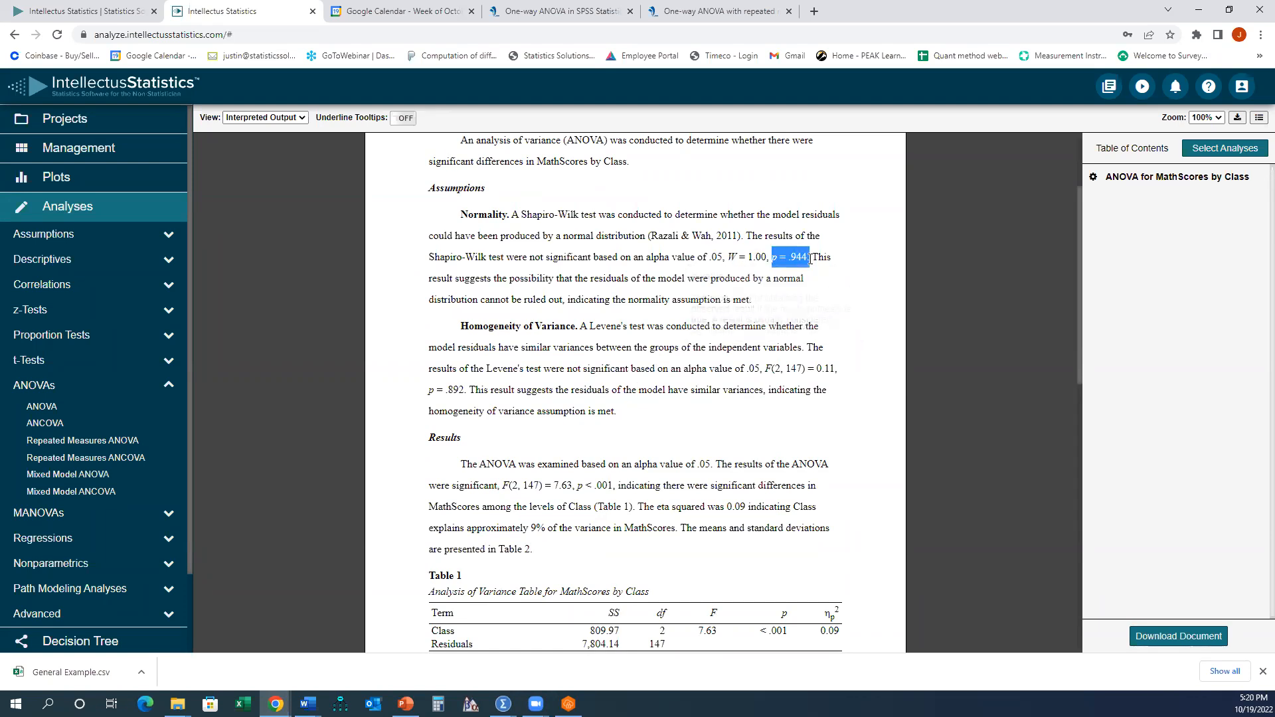
{"action": "left_click", "coordinate": [778, 271]}
{"action": "mouse_move", "coordinate": [776, 265]}
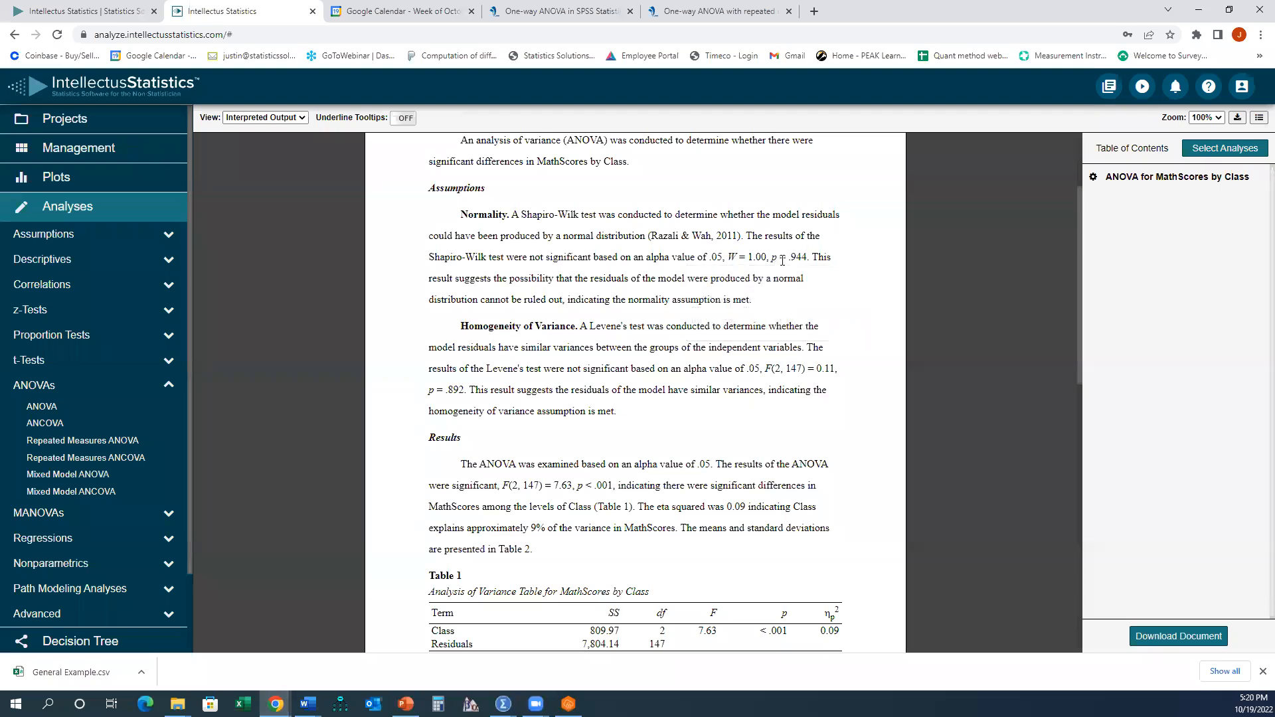
{"action": "left_click_drag", "start_coordinate": [772, 257], "coordinate": [812, 257]}
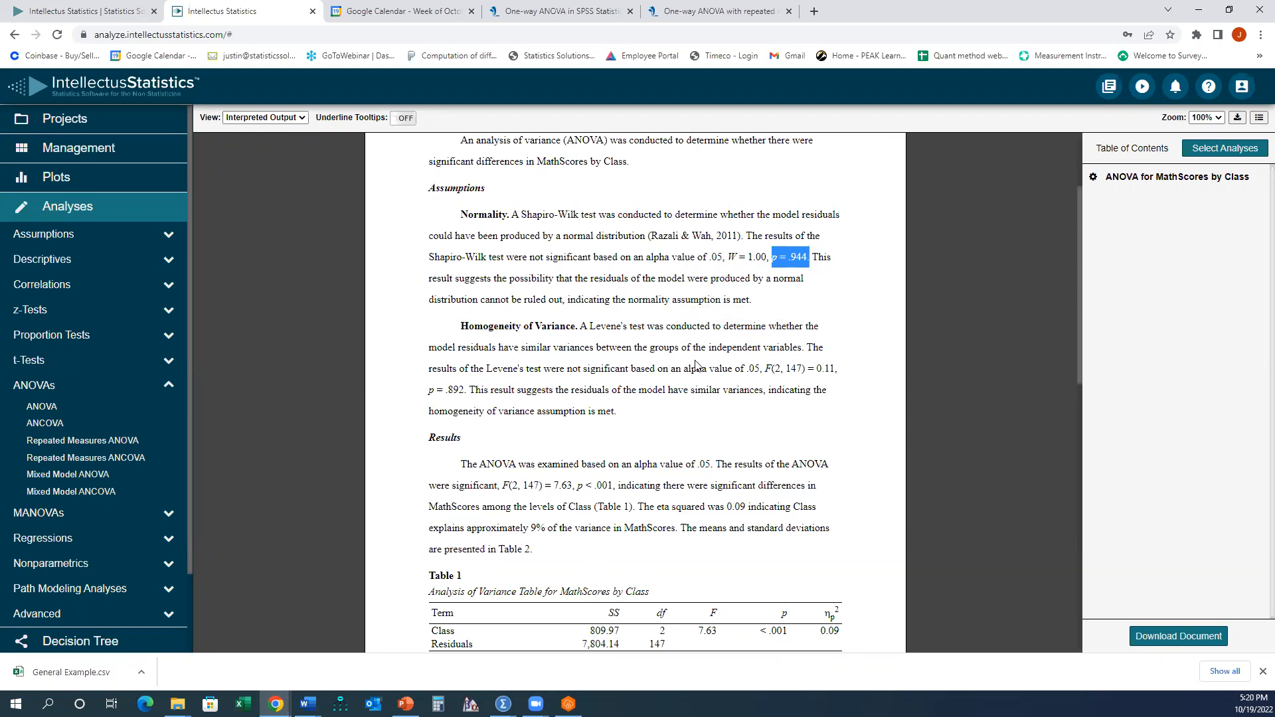
{"action": "left_click", "coordinate": [642, 322]}
{"action": "left_click_drag", "start_coordinate": [462, 329], "coordinate": [709, 411]}
{"action": "left_click", "coordinate": [714, 407]}
{"action": "left_click_drag", "start_coordinate": [429, 390], "coordinate": [467, 392]}
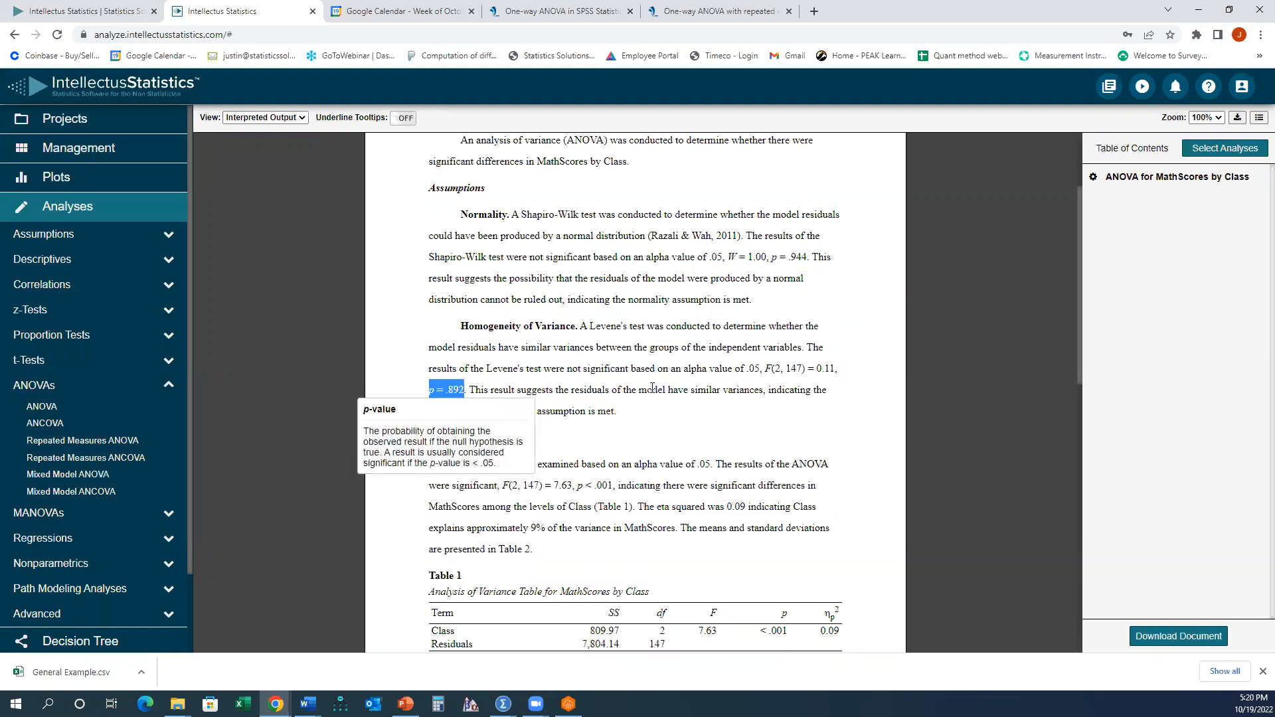
{"action": "left_click", "coordinate": [467, 392]}
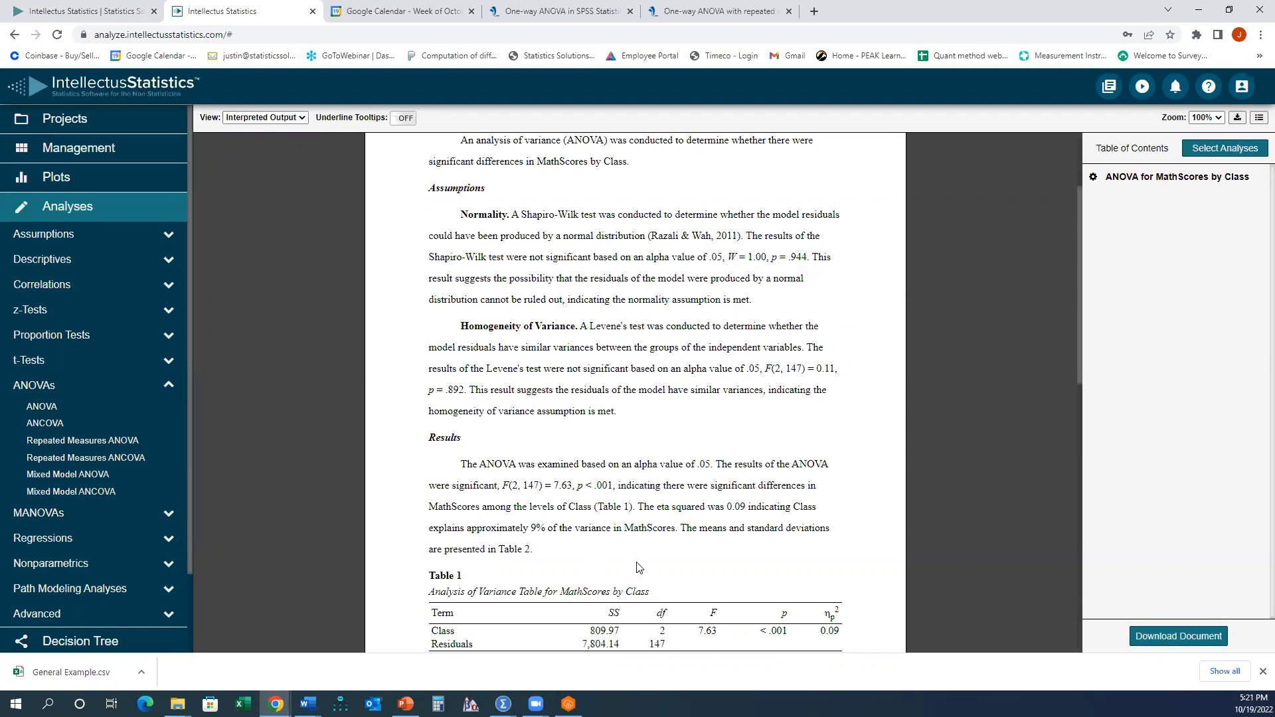
{"action": "left_click_drag", "start_coordinate": [617, 412], "coordinate": [458, 326]}
{"action": "left_click", "coordinate": [563, 387]}
{"action": "scroll", "coordinate": [580, 376], "scroll_direction": "down", "scroll_amount": 3}
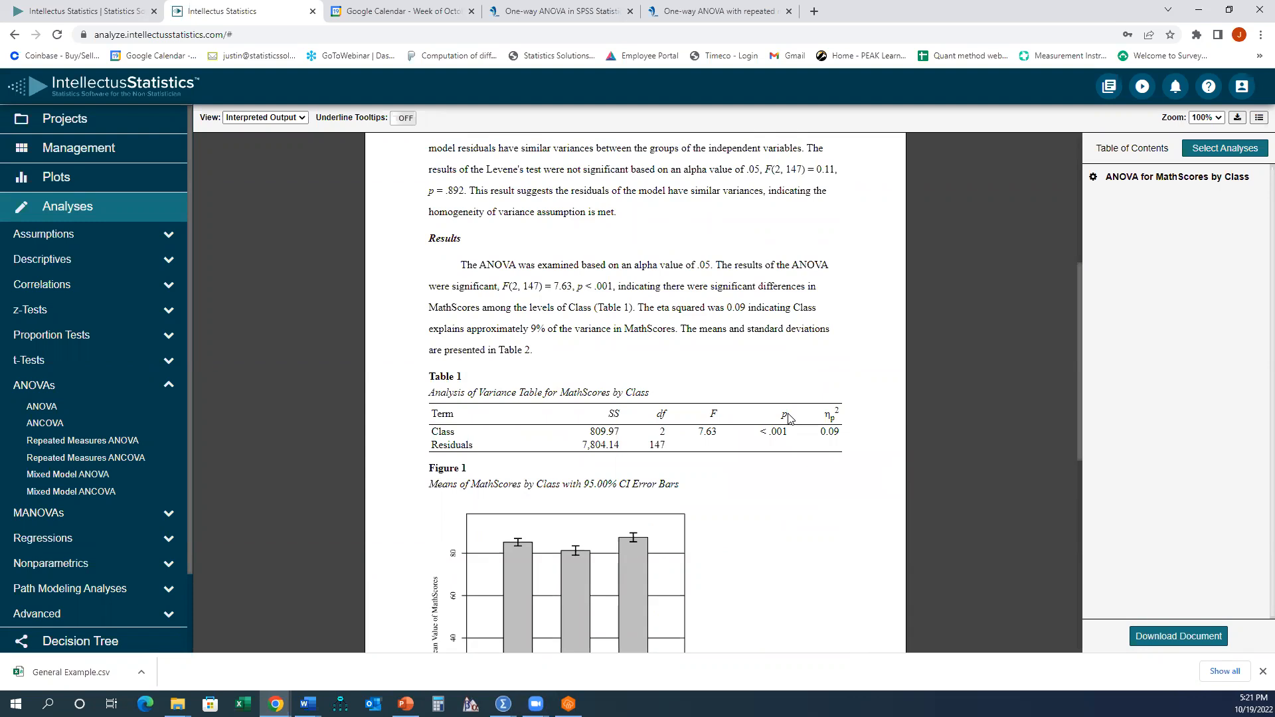
- Examine the ANOVA results table, the bar chart of MathScores means by Class, and the means table in the report
{"action": "left_click_drag", "start_coordinate": [564, 390], "coordinate": [608, 390]}
{"action": "scroll", "coordinate": [630, 392], "scroll_direction": "down", "scroll_amount": 2}
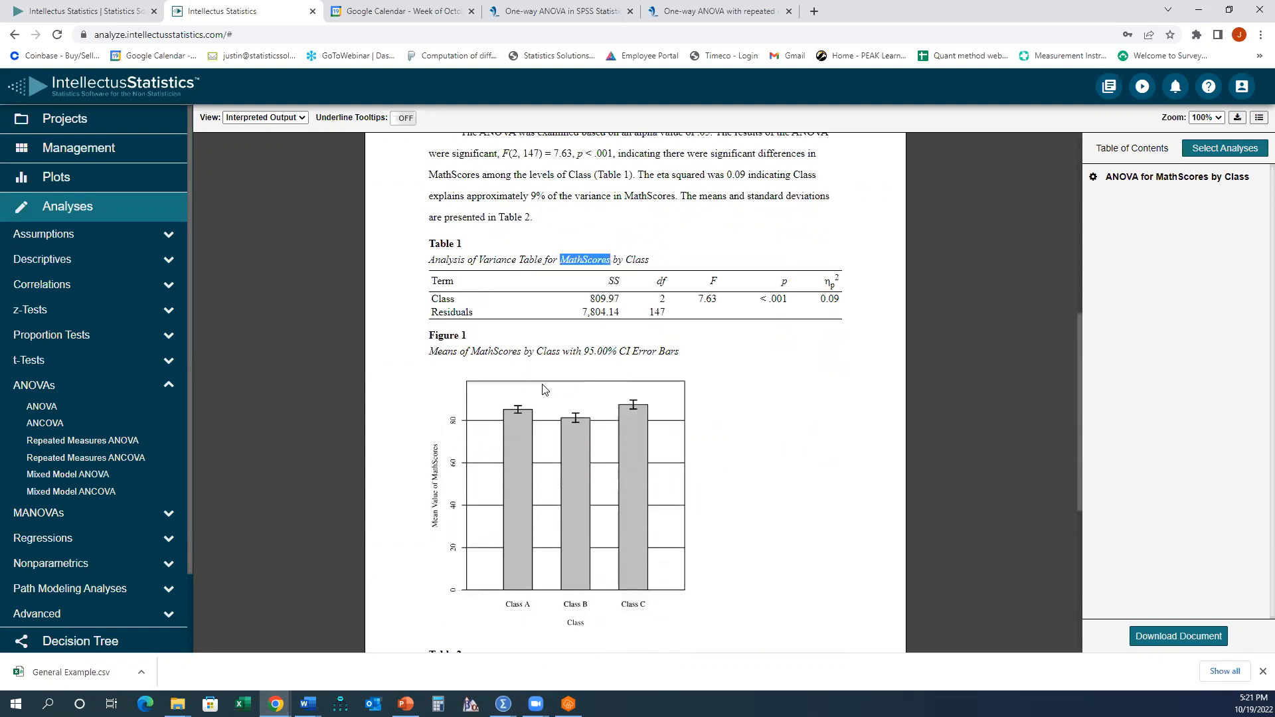
{"action": "mouse_move", "coordinate": [526, 412]}
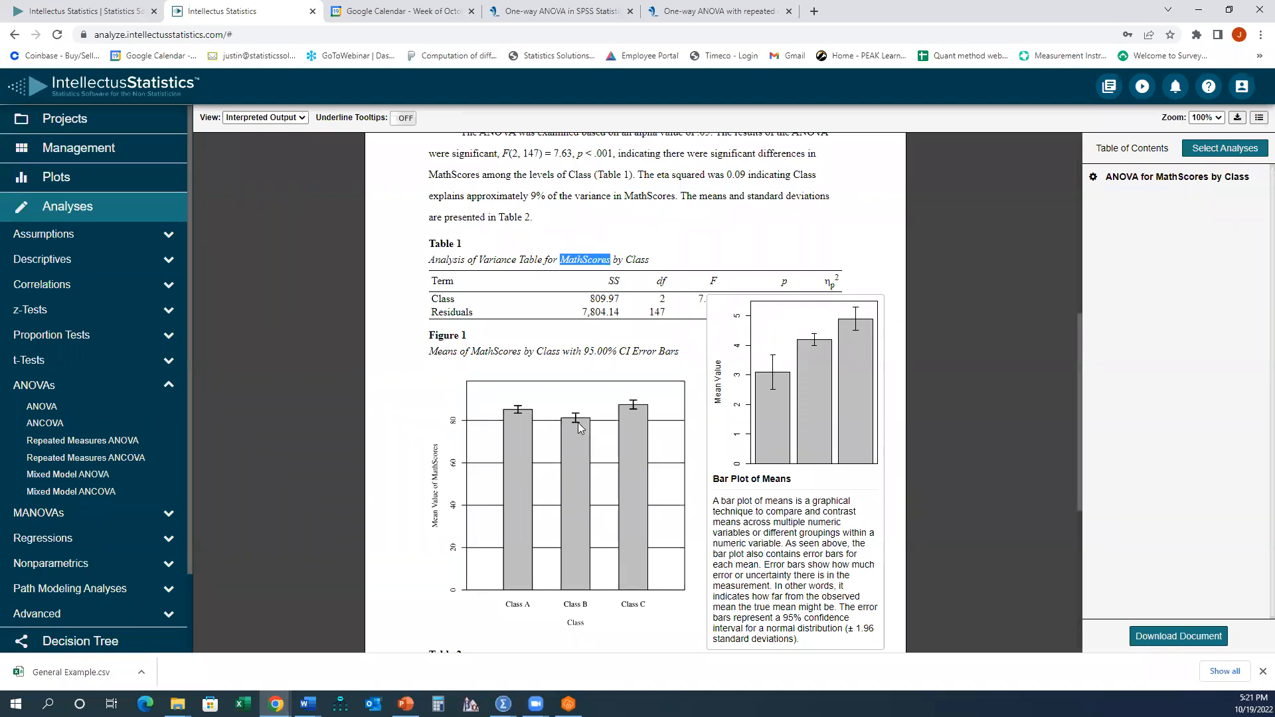
{"action": "scroll", "coordinate": [581, 431], "scroll_direction": "down", "scroll_amount": 3}
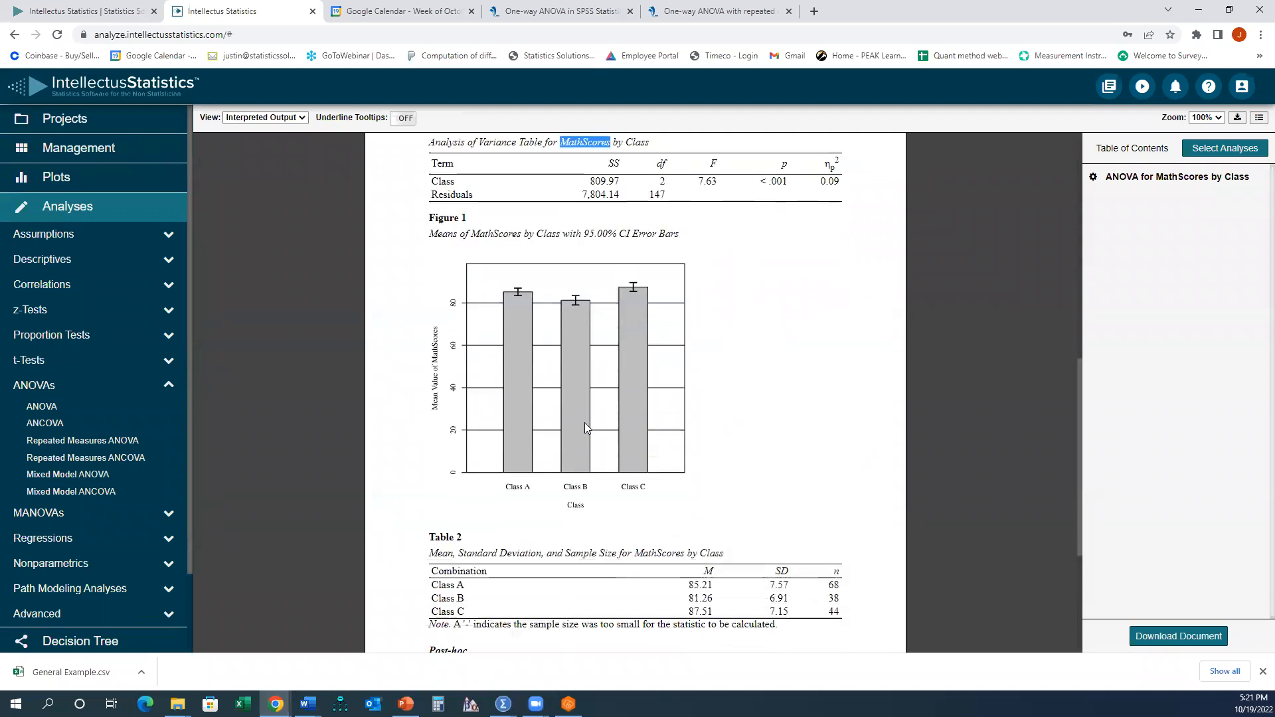
{"action": "scroll", "coordinate": [772, 383], "scroll_direction": "up", "scroll_amount": 4}
{"action": "left_click_drag", "start_coordinate": [761, 368], "coordinate": [787, 367]}
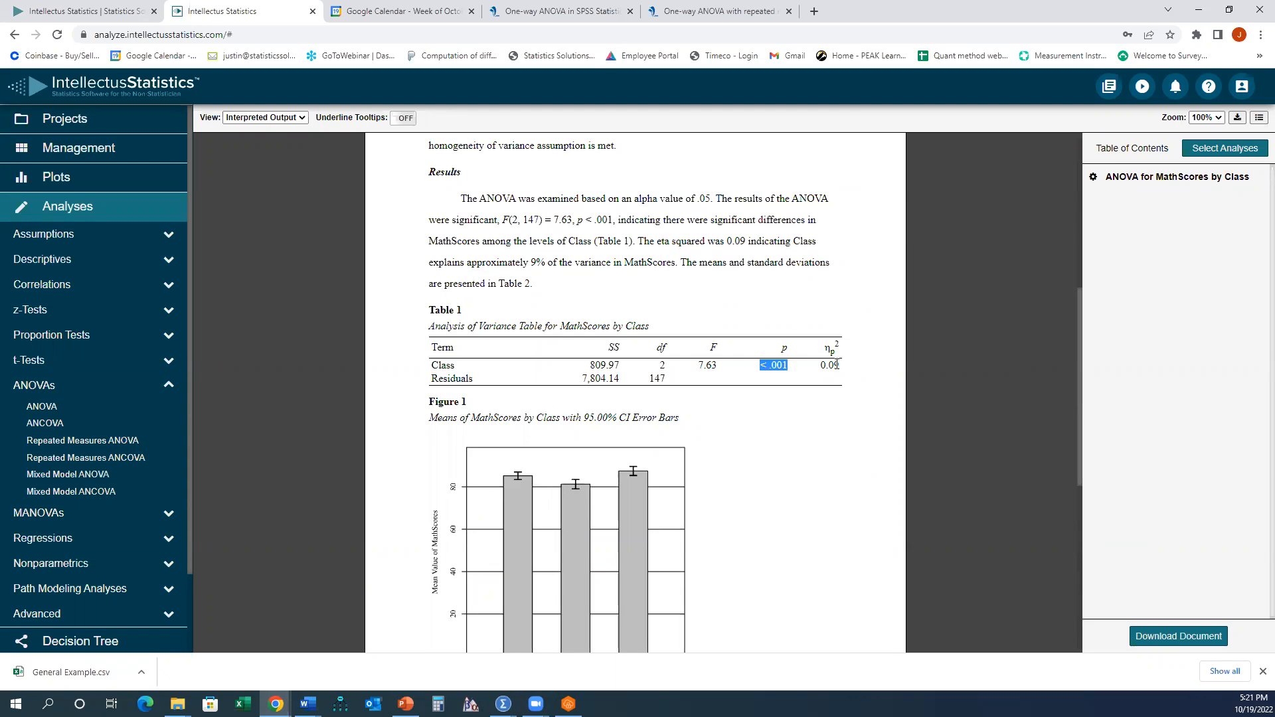
{"action": "scroll", "coordinate": [752, 359], "scroll_direction": "down", "scroll_amount": 7}
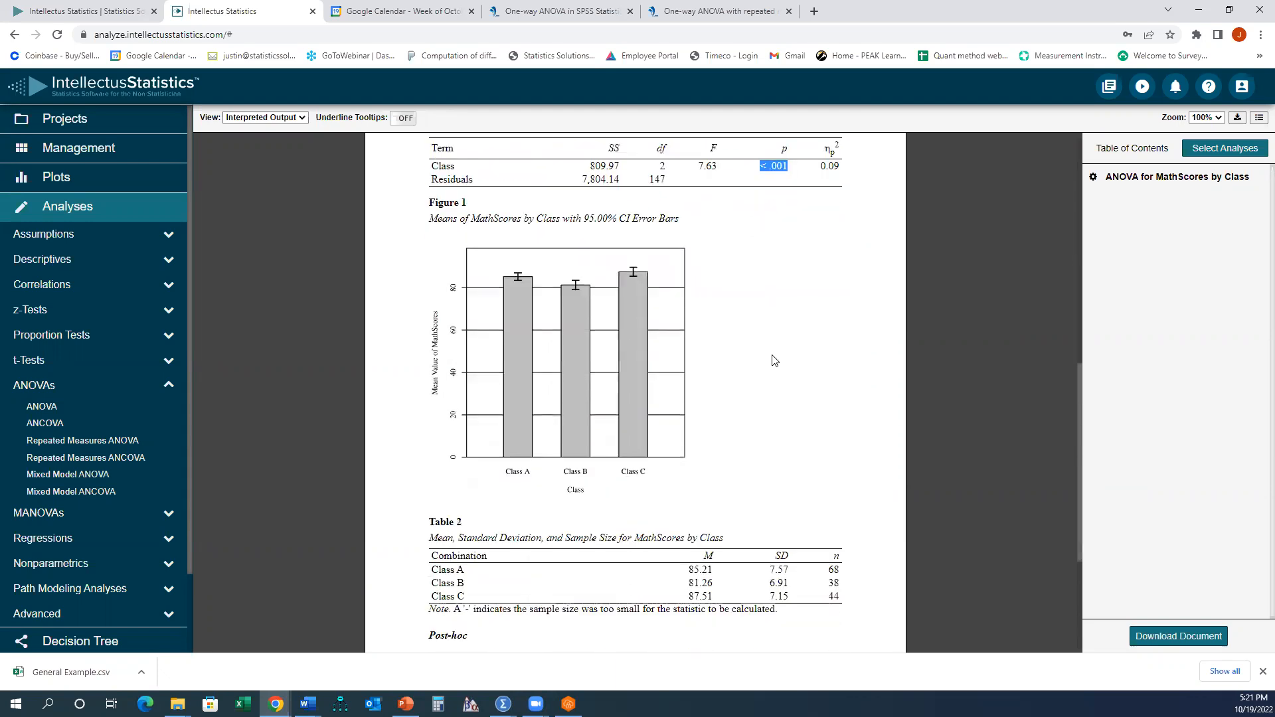
{"action": "left_click_drag", "start_coordinate": [427, 398], "coordinate": [470, 403]}
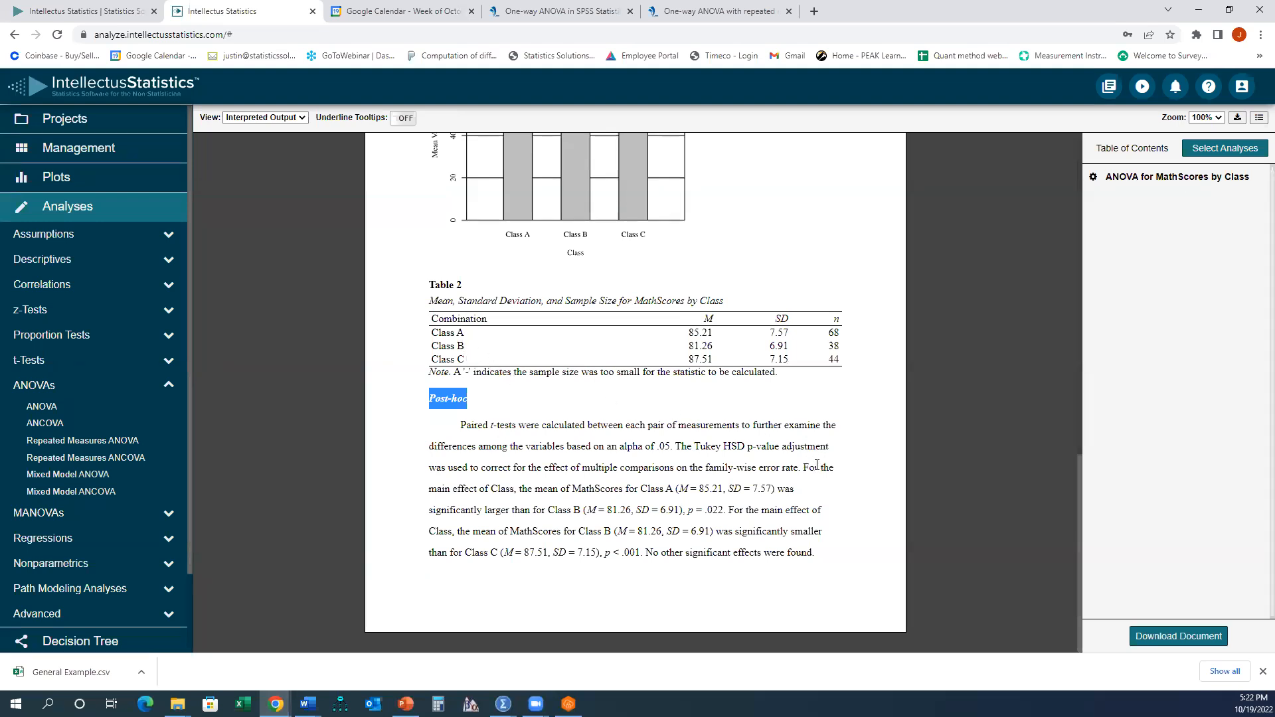
- Review the post-hoc Tukey comparison paragraph, its class means and p-values, and the means table rows
{"action": "left_click_drag", "start_coordinate": [805, 469], "coordinate": [775, 503]}
{"action": "left_click", "coordinate": [780, 484]}
{"action": "left_click_drag", "start_coordinate": [688, 510], "coordinate": [724, 510]}
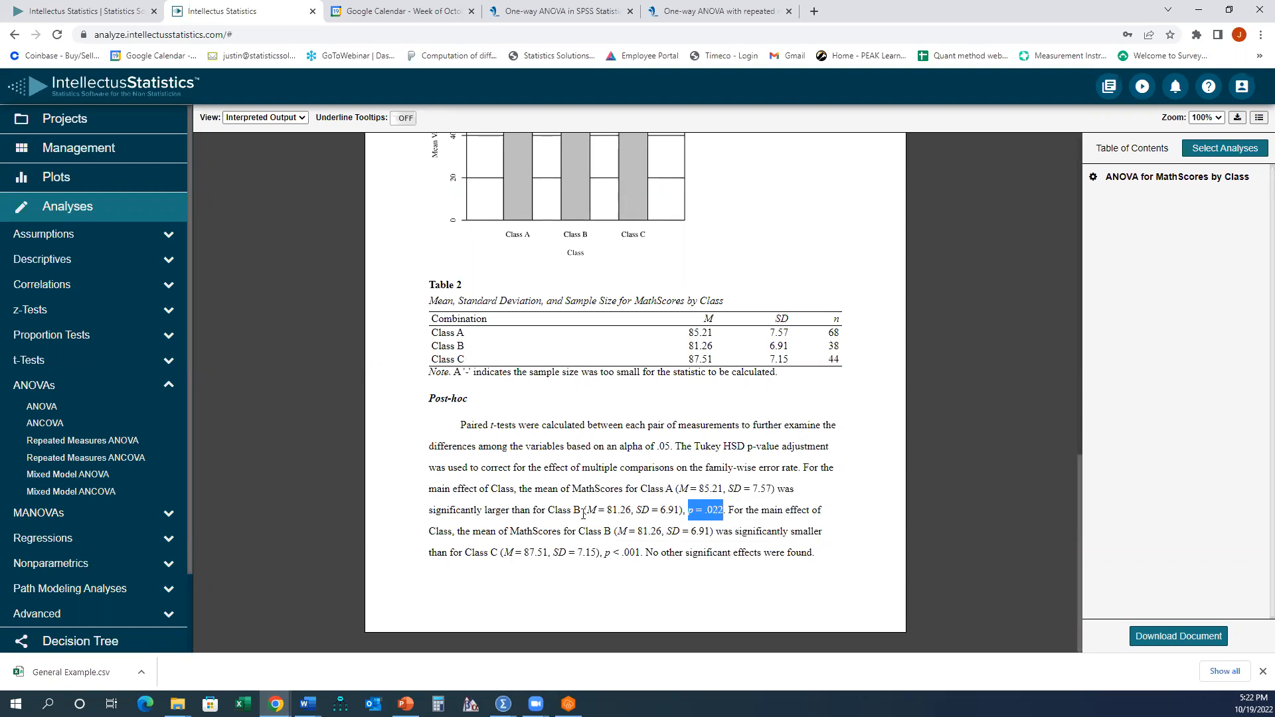
{"action": "left_click", "coordinate": [721, 513]}
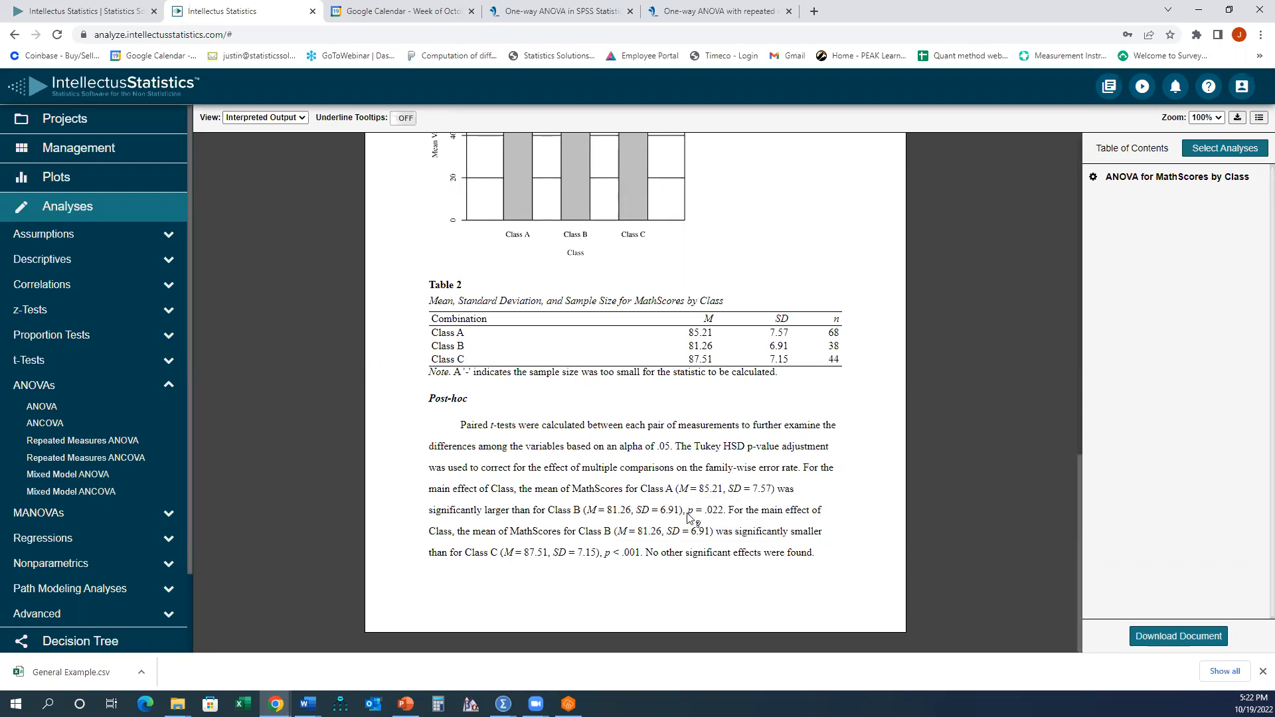
{"action": "left_click_drag", "start_coordinate": [687, 513], "coordinate": [721, 512]}
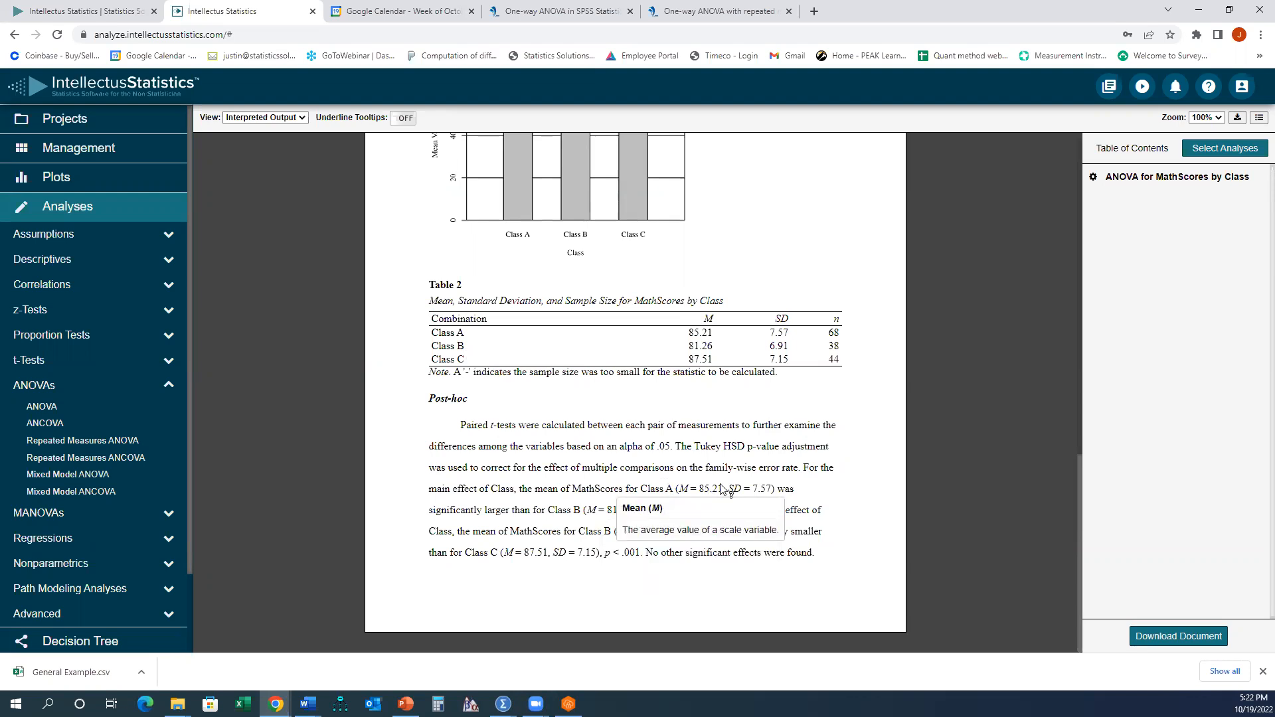
{"action": "left_click", "coordinate": [690, 491]}
{"action": "left_click_drag", "start_coordinate": [680, 489], "coordinate": [720, 489]}
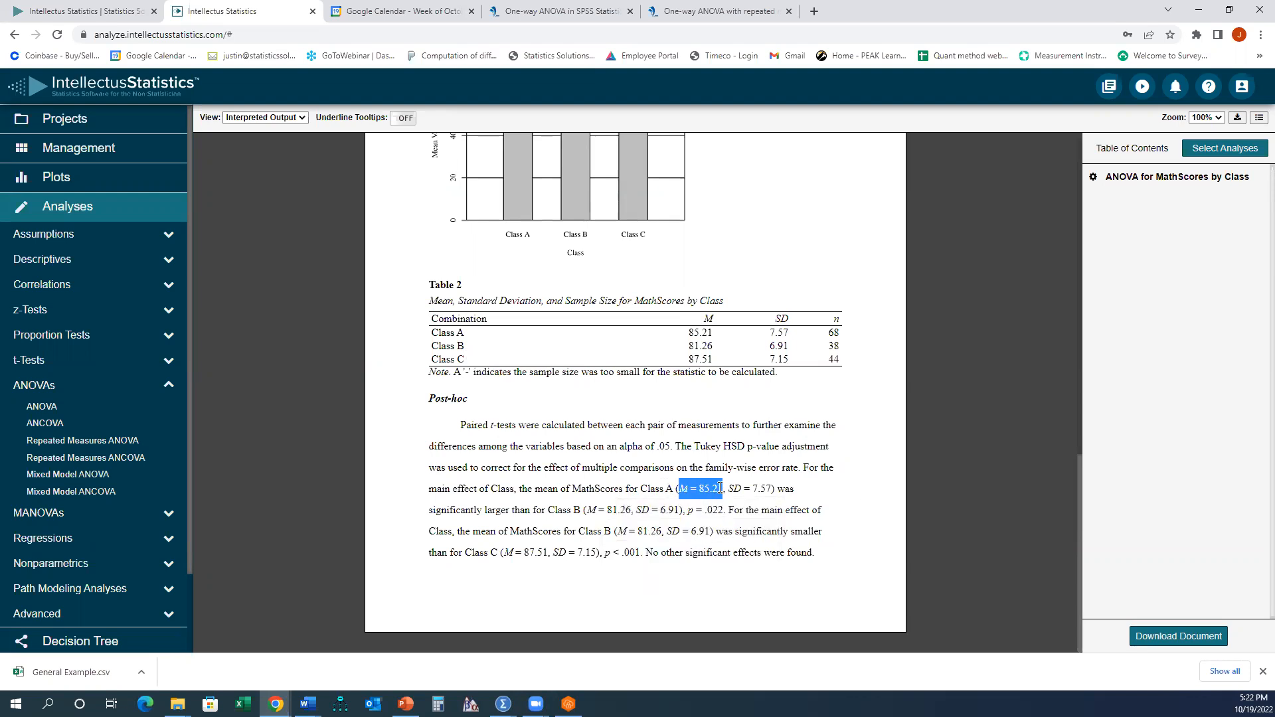
{"action": "left_click_drag", "start_coordinate": [587, 510], "coordinate": [630, 510]}
{"action": "left_click", "coordinate": [869, 509]}
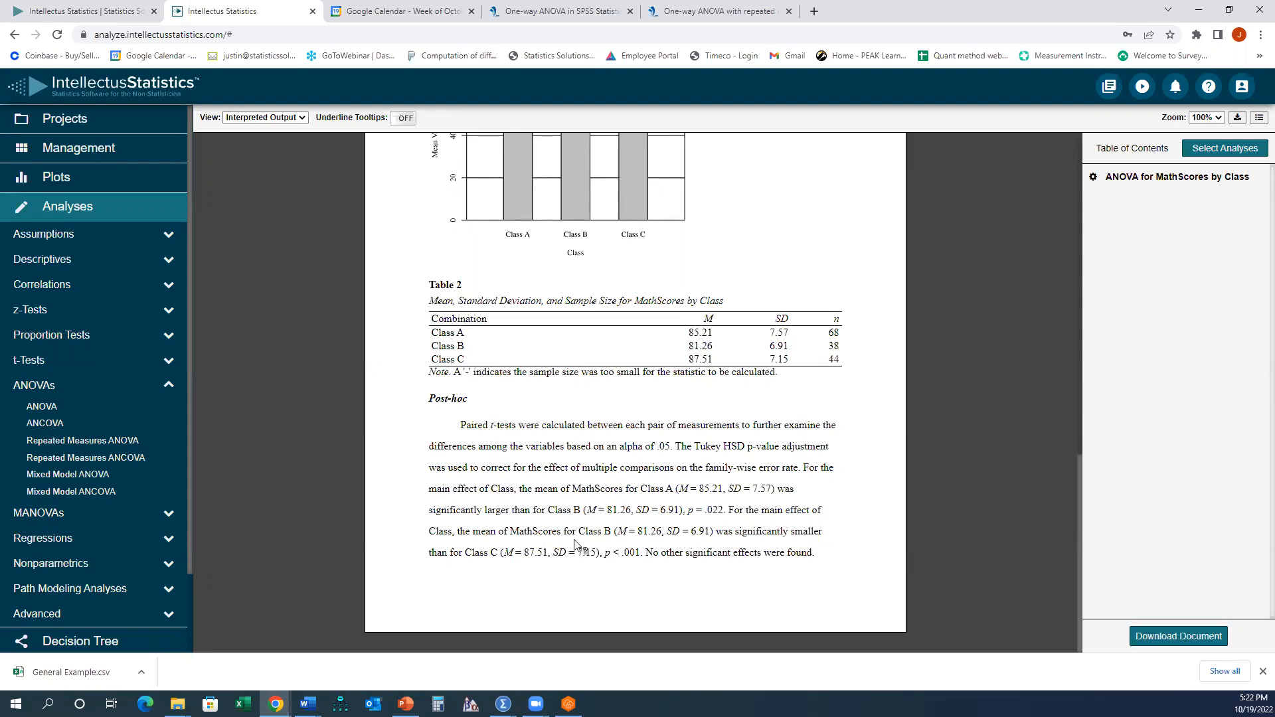
{"action": "left_click_drag", "start_coordinate": [606, 558], "coordinate": [639, 554]}
{"action": "mouse_move", "coordinate": [522, 561]}
{"action": "left_click_drag", "start_coordinate": [432, 335], "coordinate": [716, 339]}
{"action": "left_click_drag", "start_coordinate": [434, 359], "coordinate": [708, 357]}
{"action": "left_click", "coordinate": [642, 365]}
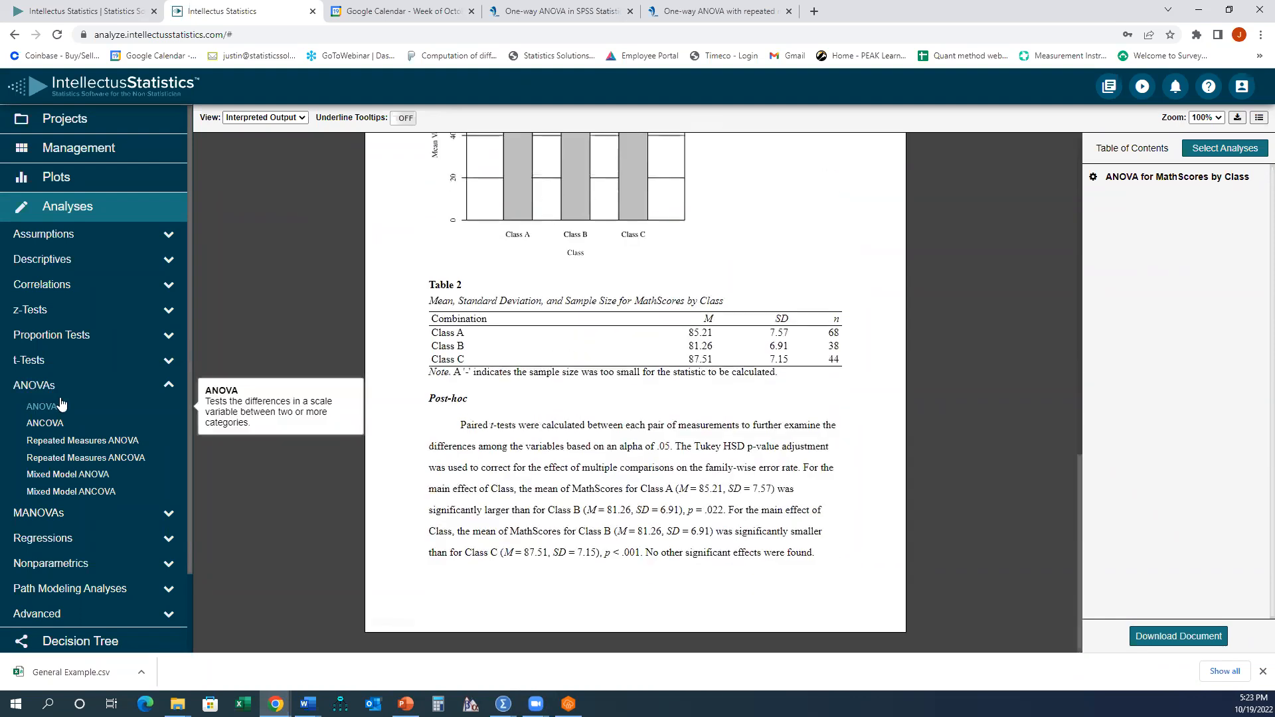
- Inspect the Reading_Pre, Reading_Post and Reading_Followup columns in the dataset
{"action": "scroll", "coordinate": [63, 404], "scroll_direction": "down", "scroll_amount": 1}
{"action": "scroll", "coordinate": [79, 166], "scroll_direction": "up", "scroll_amount": 1}
{"action": "left_click", "coordinate": [79, 161]}
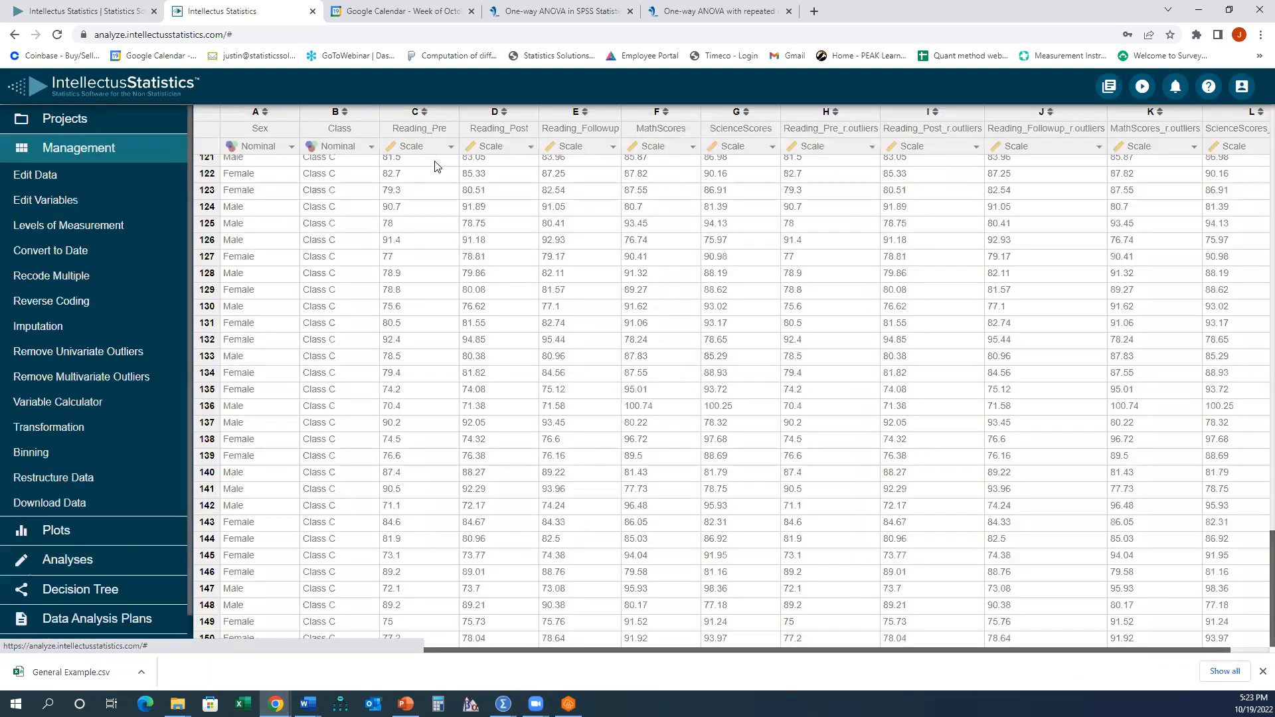
{"action": "left_click_drag", "start_coordinate": [452, 114], "coordinate": [476, 114]}
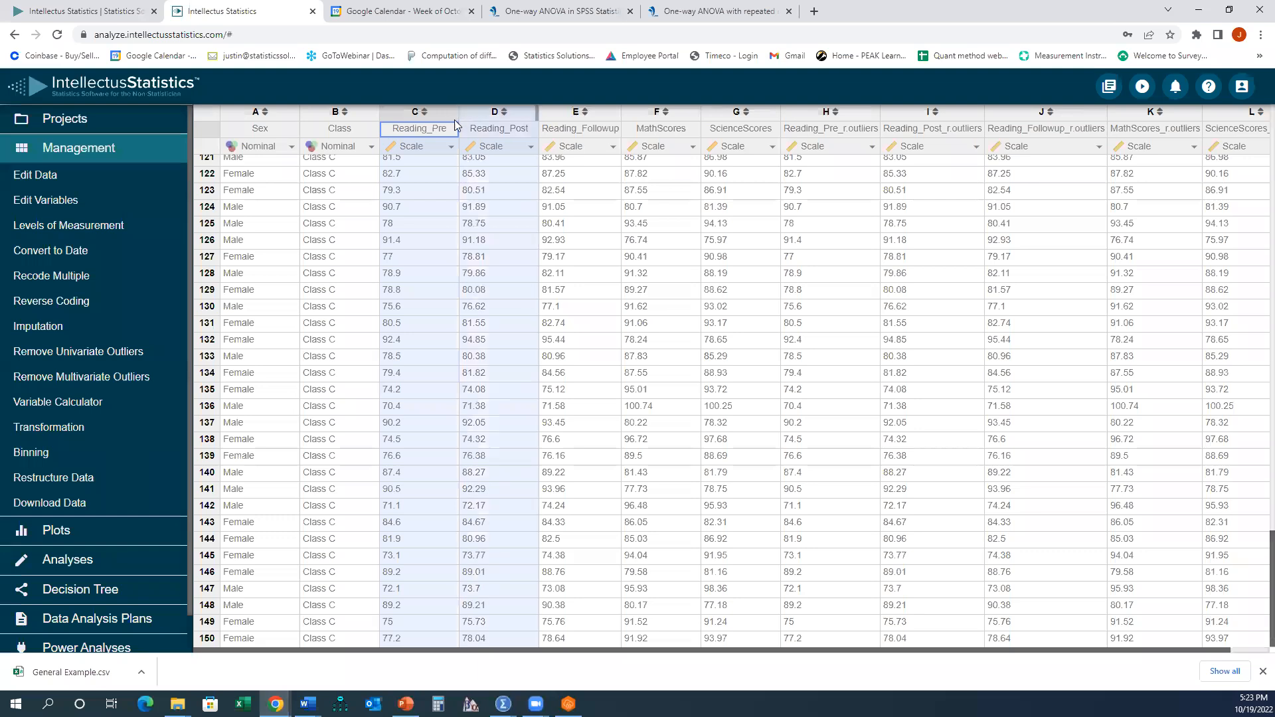
{"action": "left_click", "coordinate": [443, 113]}
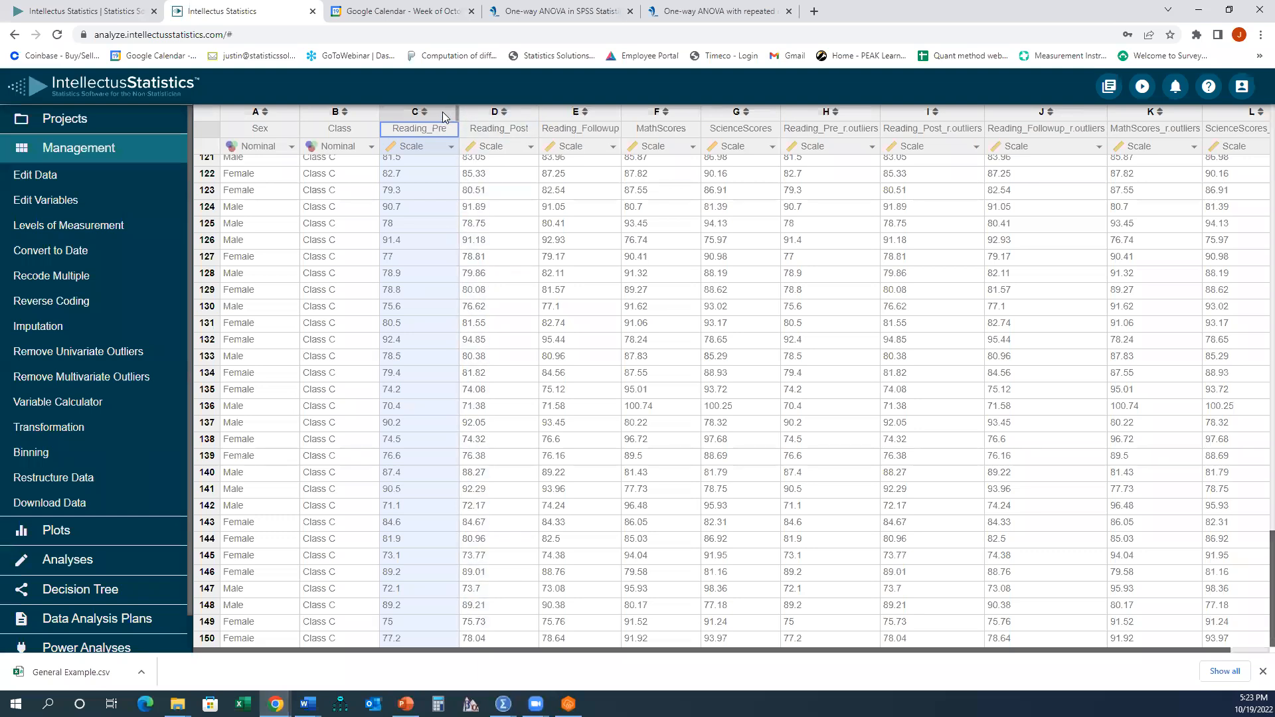
{"action": "left_click", "coordinate": [470, 111]}
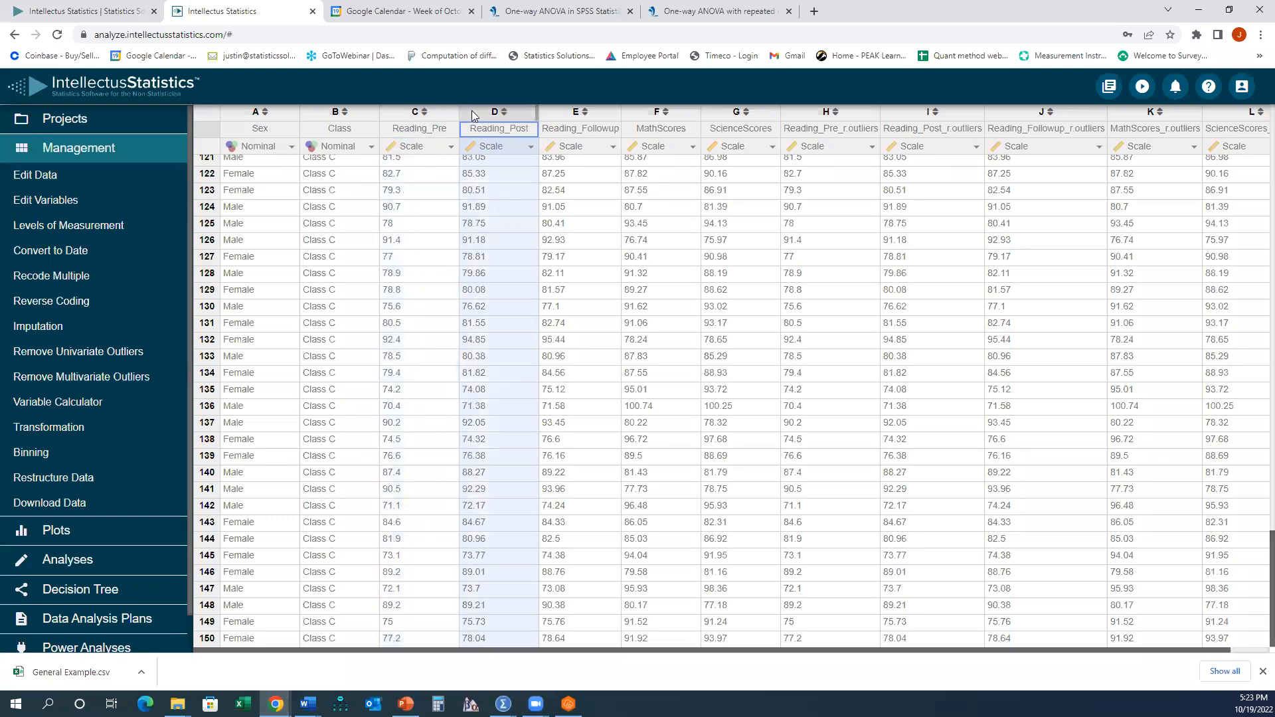
{"action": "left_click", "coordinate": [549, 111]}
{"action": "left_click_drag", "start_coordinate": [455, 111], "coordinate": [552, 110]}
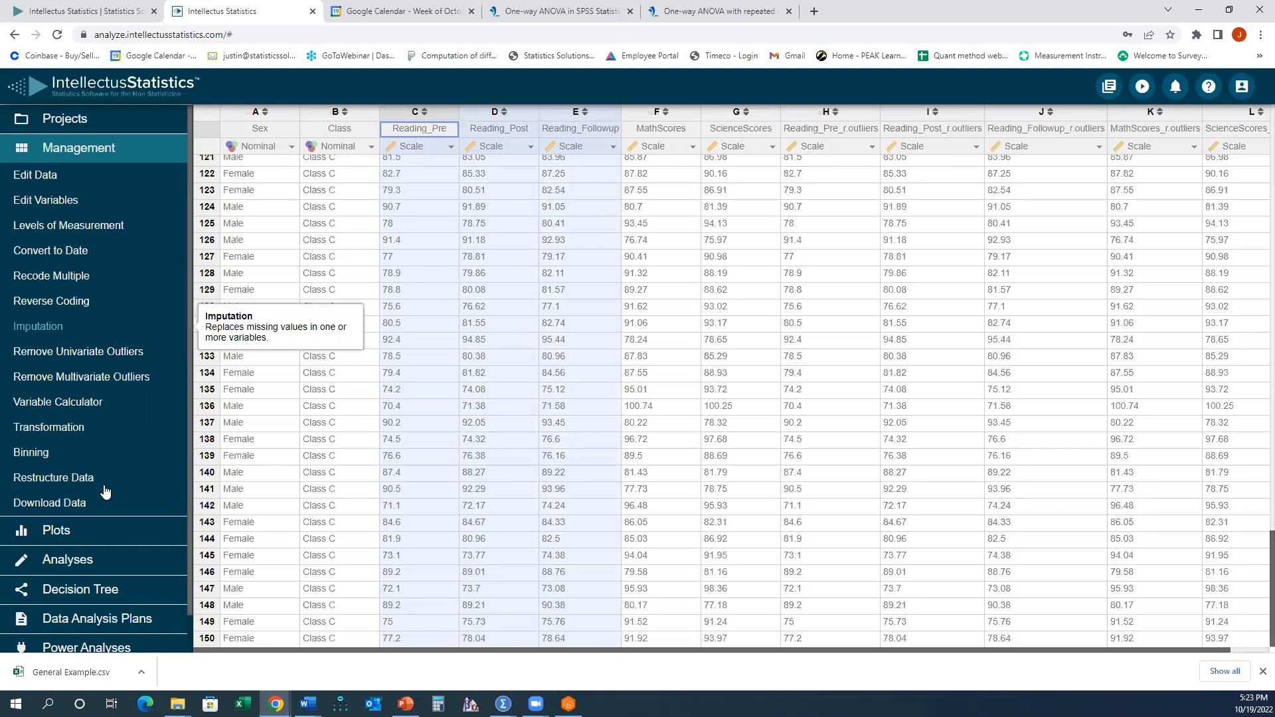
- Start a Repeated Measures ANOVA and add Reading_Pre, Reading_Post and Reading_Followup as dependent variables
{"action": "left_click", "coordinate": [77, 561]}
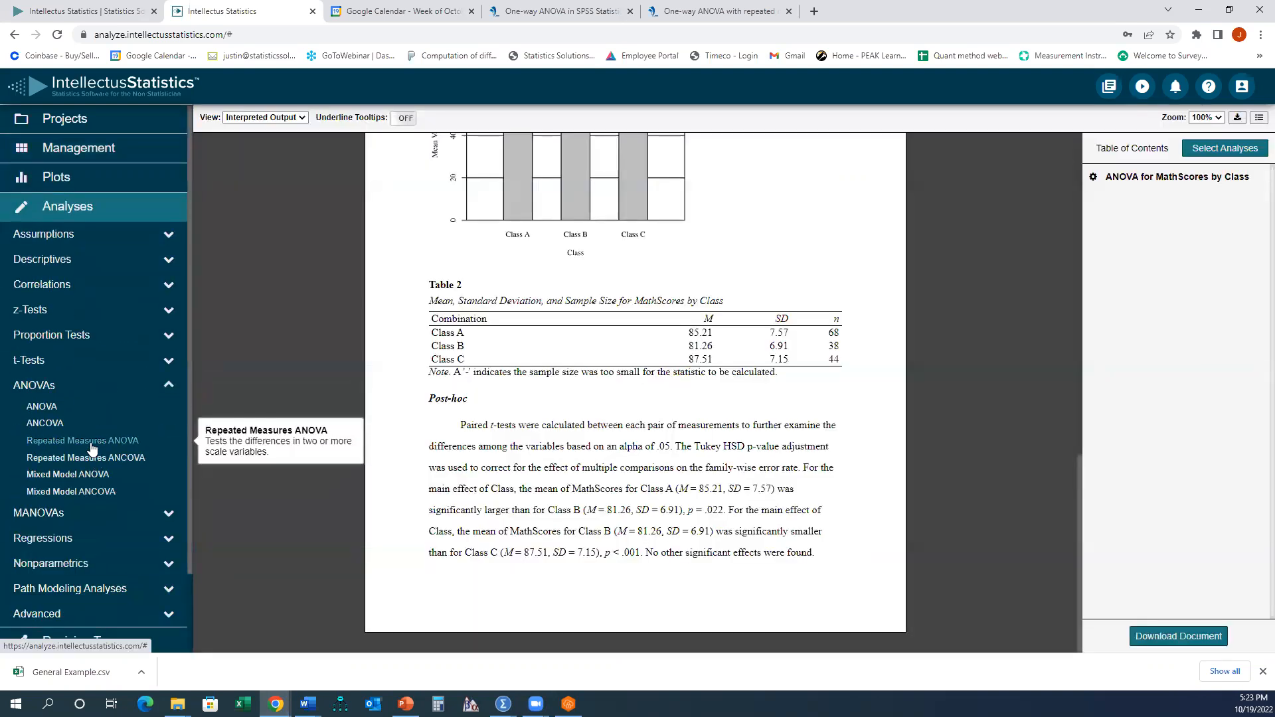
{"action": "left_click", "coordinate": [90, 441]}
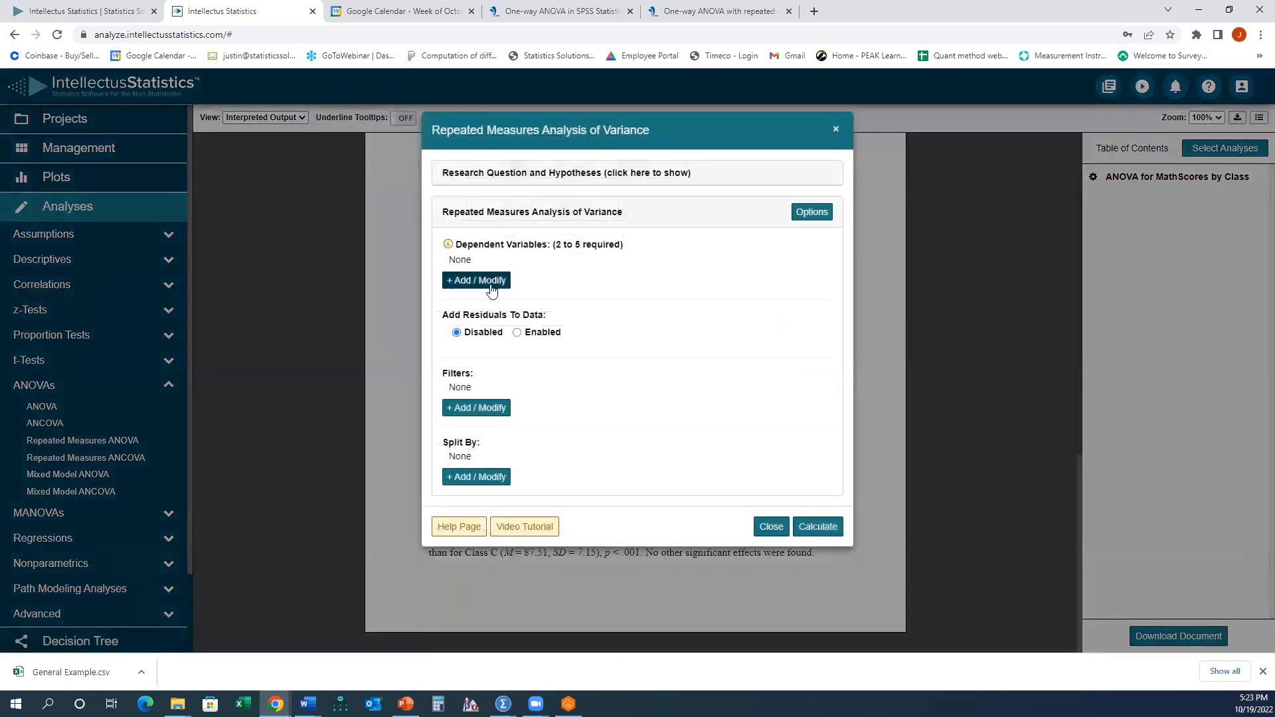
{"action": "left_click", "coordinate": [491, 283]}
{"action": "left_click", "coordinate": [494, 192]}
{"action": "left_click", "coordinate": [496, 204]}
{"action": "left_click", "coordinate": [498, 215]}
{"action": "left_click", "coordinate": [821, 345]}
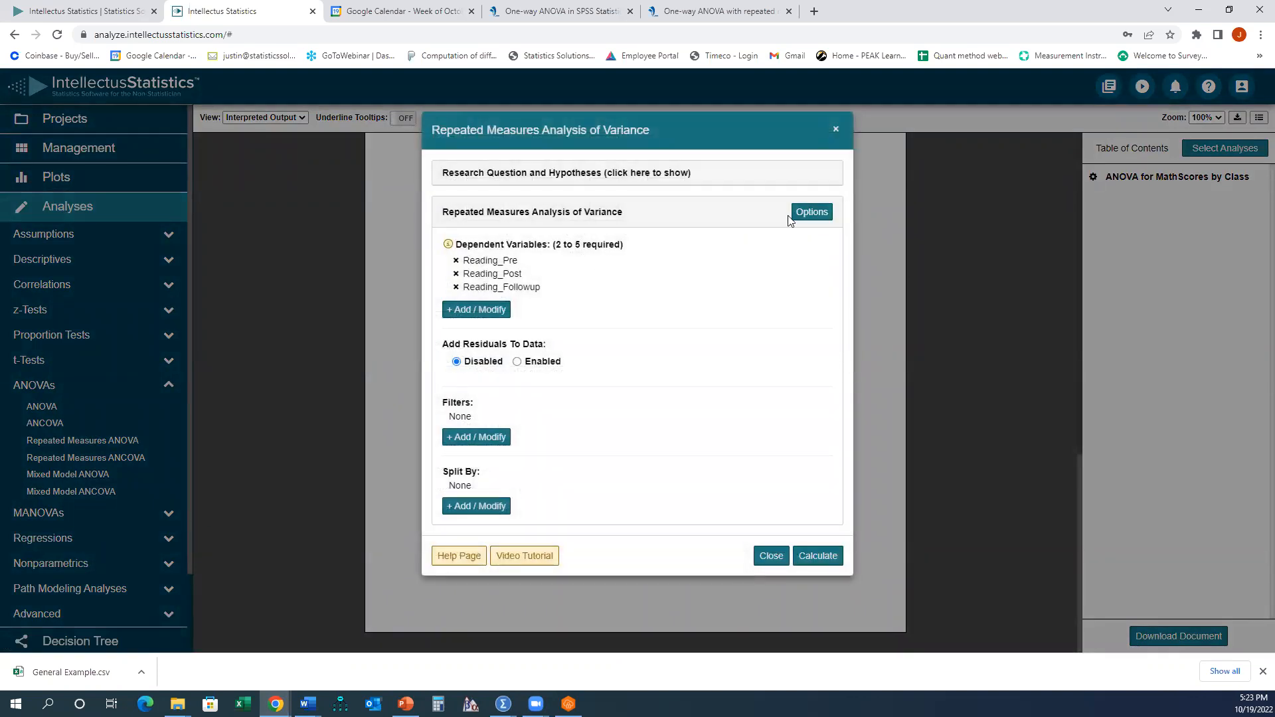
- Open the analysis options and compare them with the sphericity assumption described on the Laerd Statistics tutorial page
{"action": "left_click", "coordinate": [810, 217]}
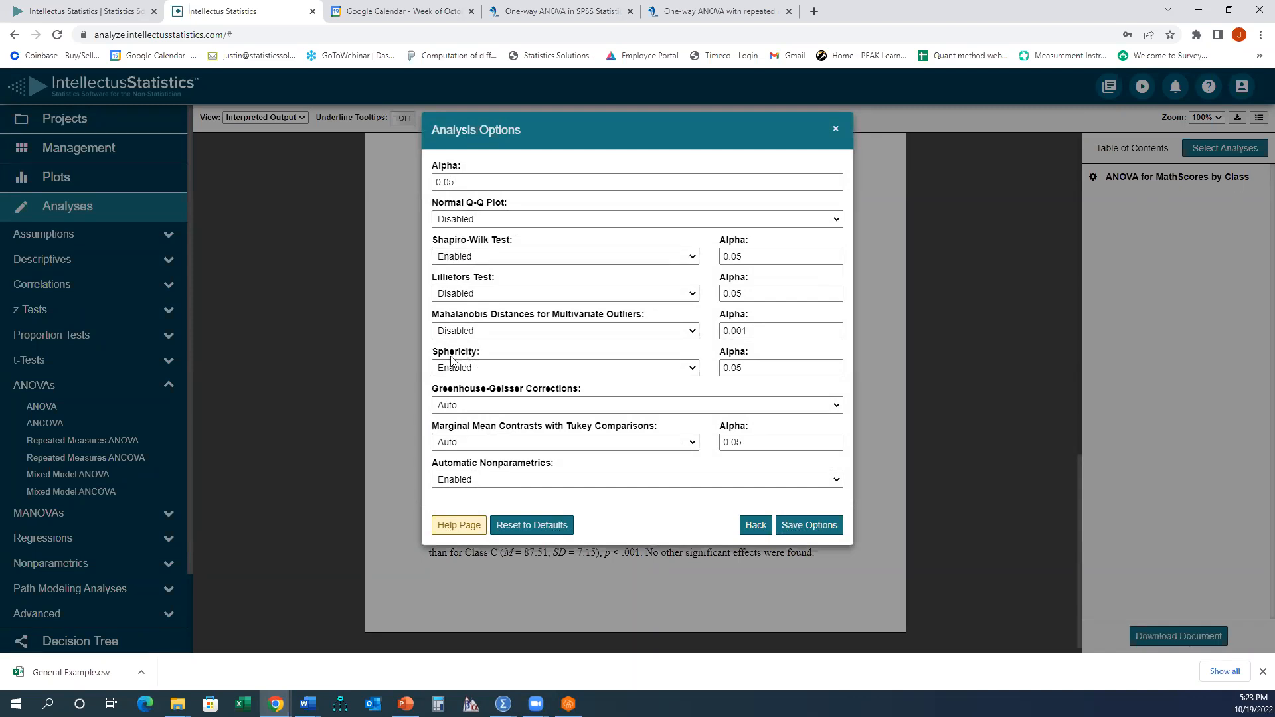
{"action": "left_click", "coordinate": [689, 9]}
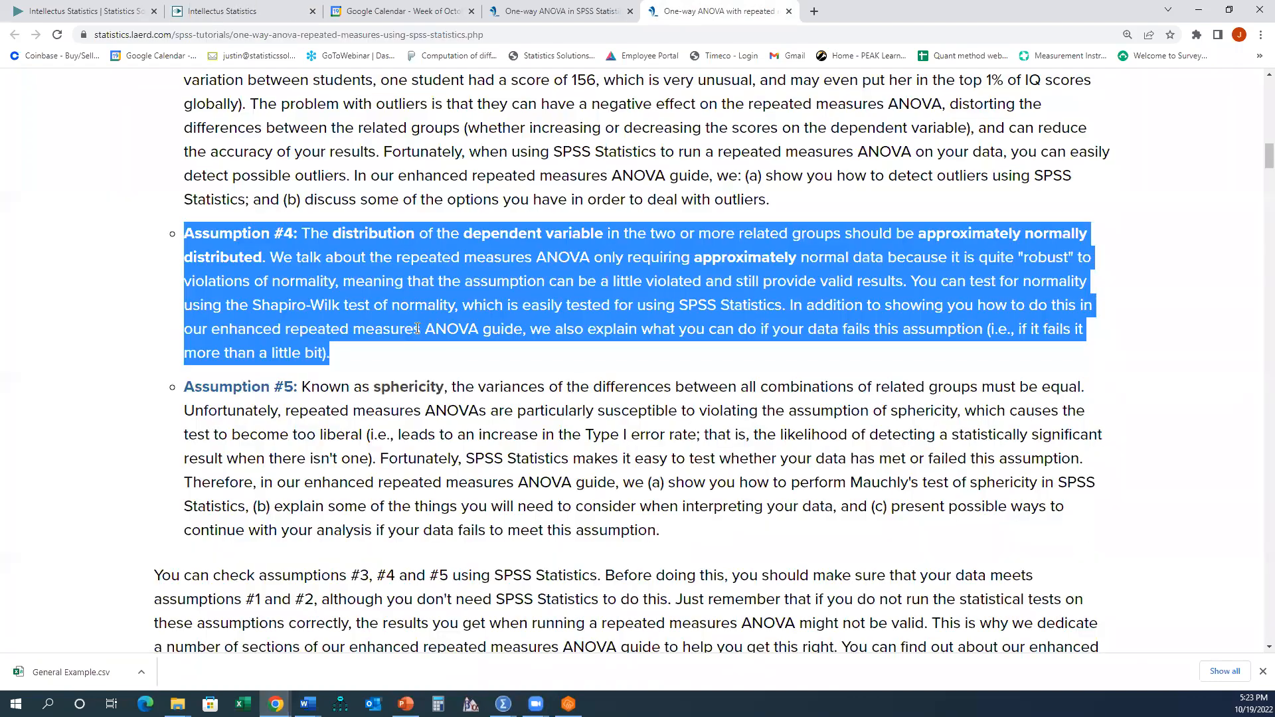
{"action": "left_click_drag", "start_coordinate": [183, 395], "coordinate": [733, 543]}
{"action": "left_click", "coordinate": [662, 394]}
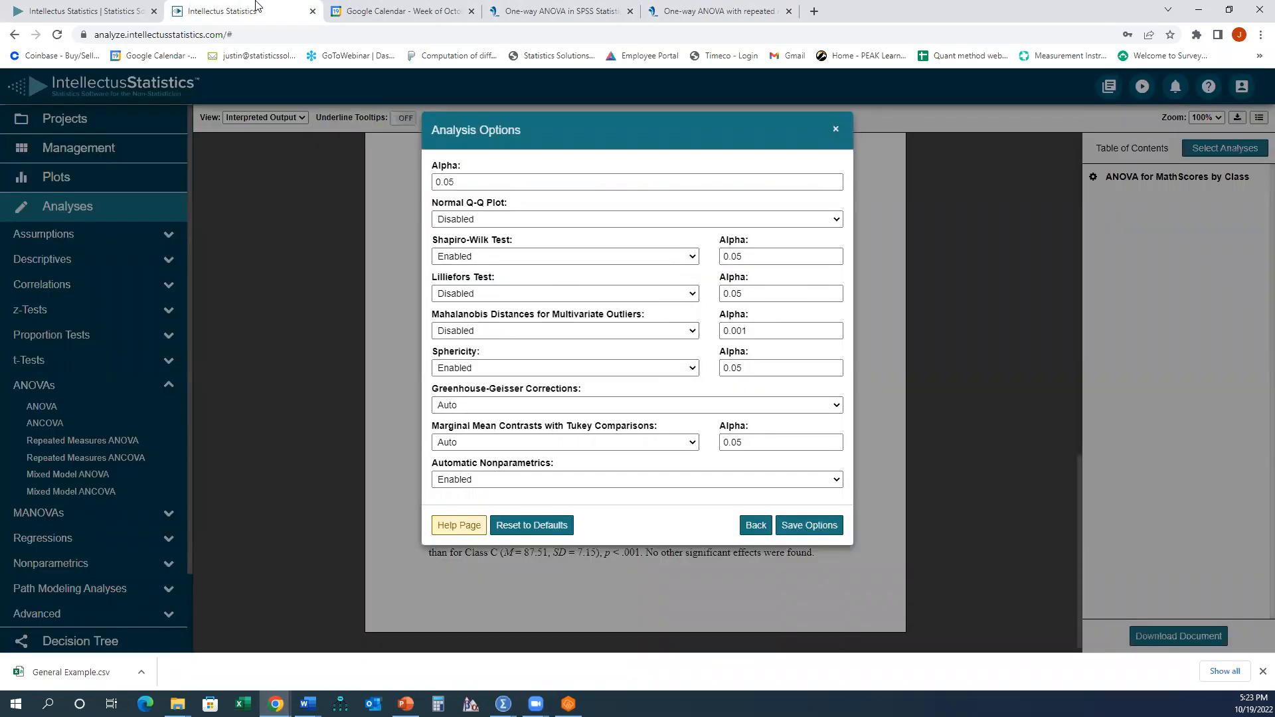
{"action": "left_click", "coordinate": [226, 10]}
- Save the analysis options with automatic nonparametrics enabled and calculate the repeated measures ANOVA
{"action": "left_click_drag", "start_coordinate": [432, 464], "coordinate": [557, 468]}
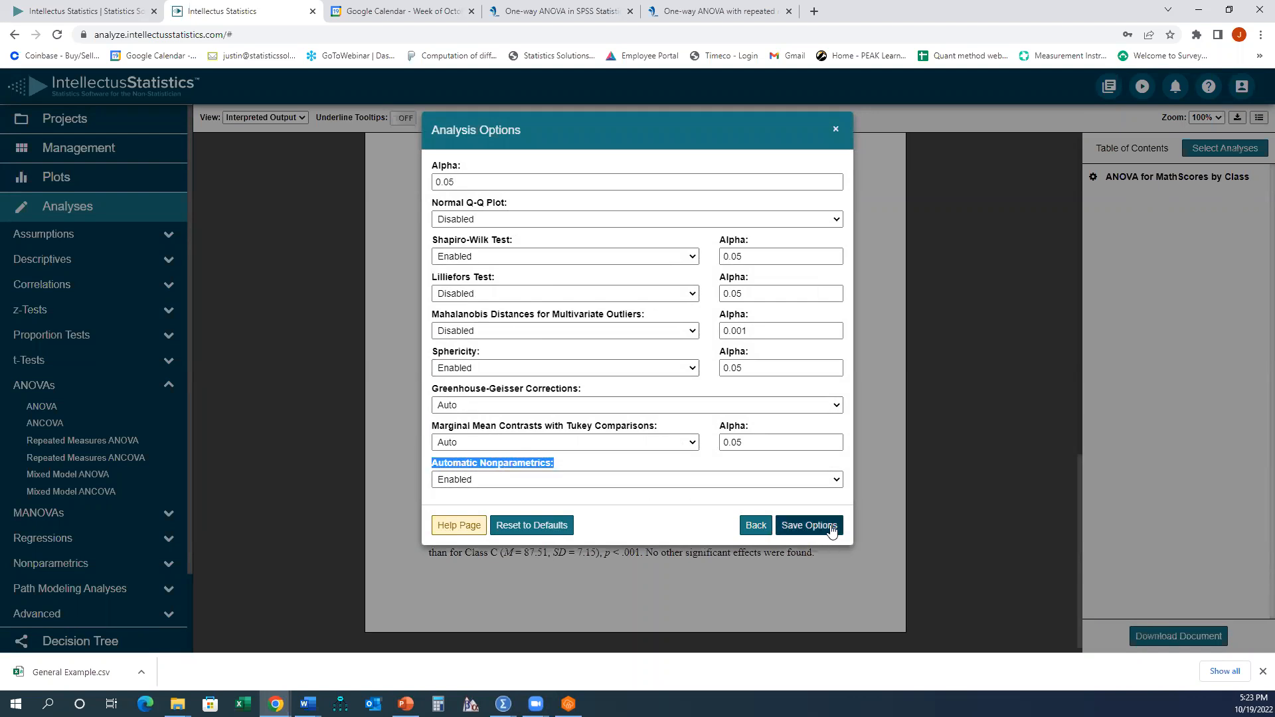
{"action": "left_click", "coordinate": [808, 526]}
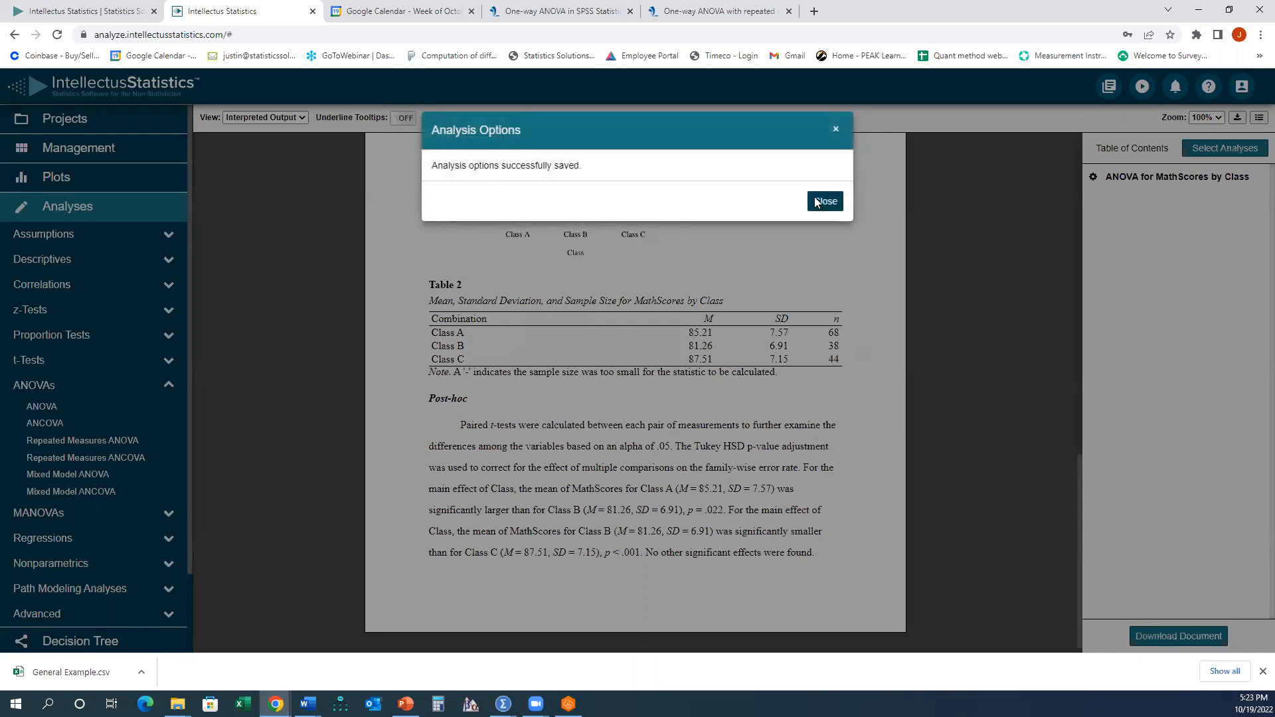
{"action": "left_click", "coordinate": [818, 202]}
{"action": "left_click", "coordinate": [817, 556]}
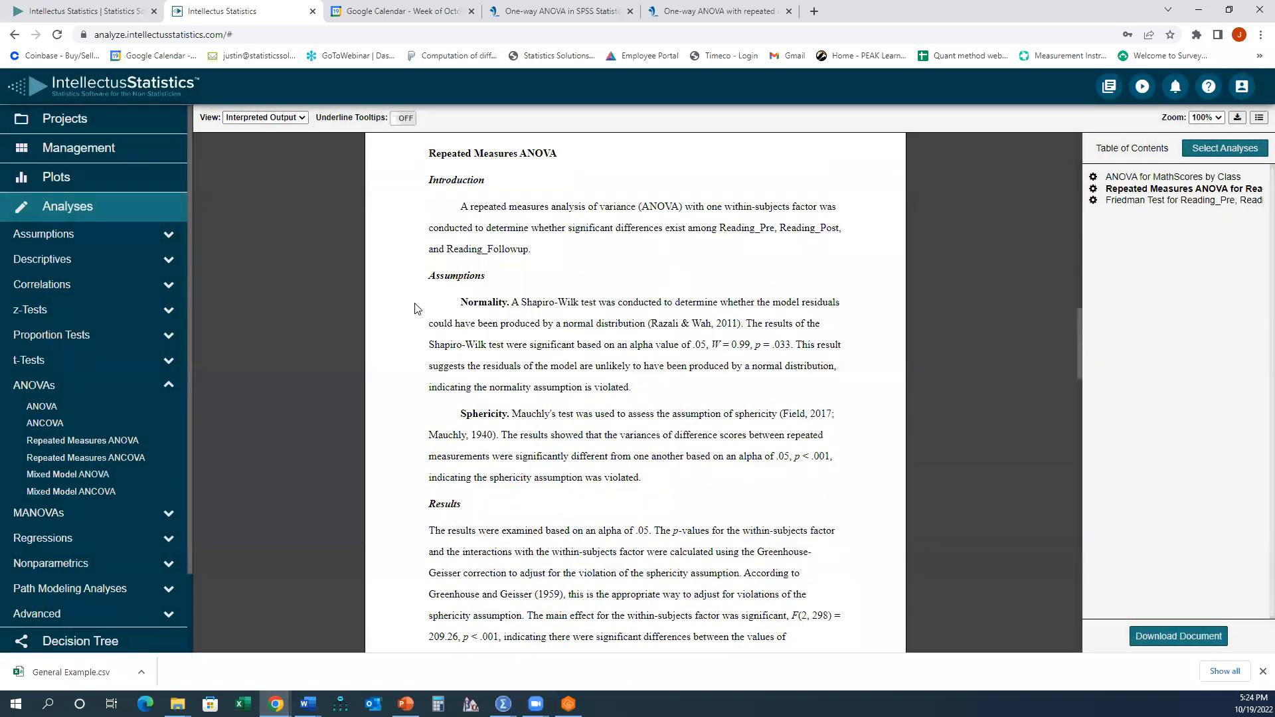
- Review the repeated measures report's introduction, normality and sphericity paragraphs, and results table
{"action": "left_click_drag", "start_coordinate": [461, 211], "coordinate": [569, 257]}
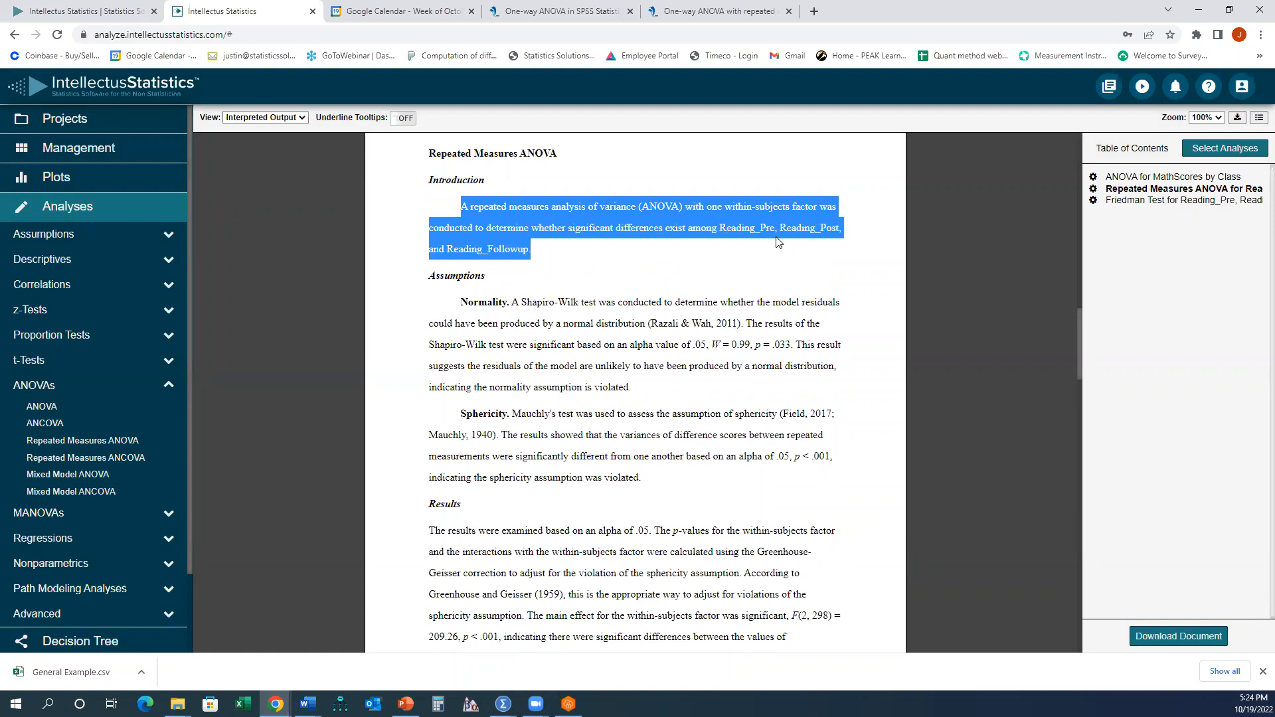
{"action": "scroll", "coordinate": [576, 299], "scroll_direction": "down", "scroll_amount": 1}
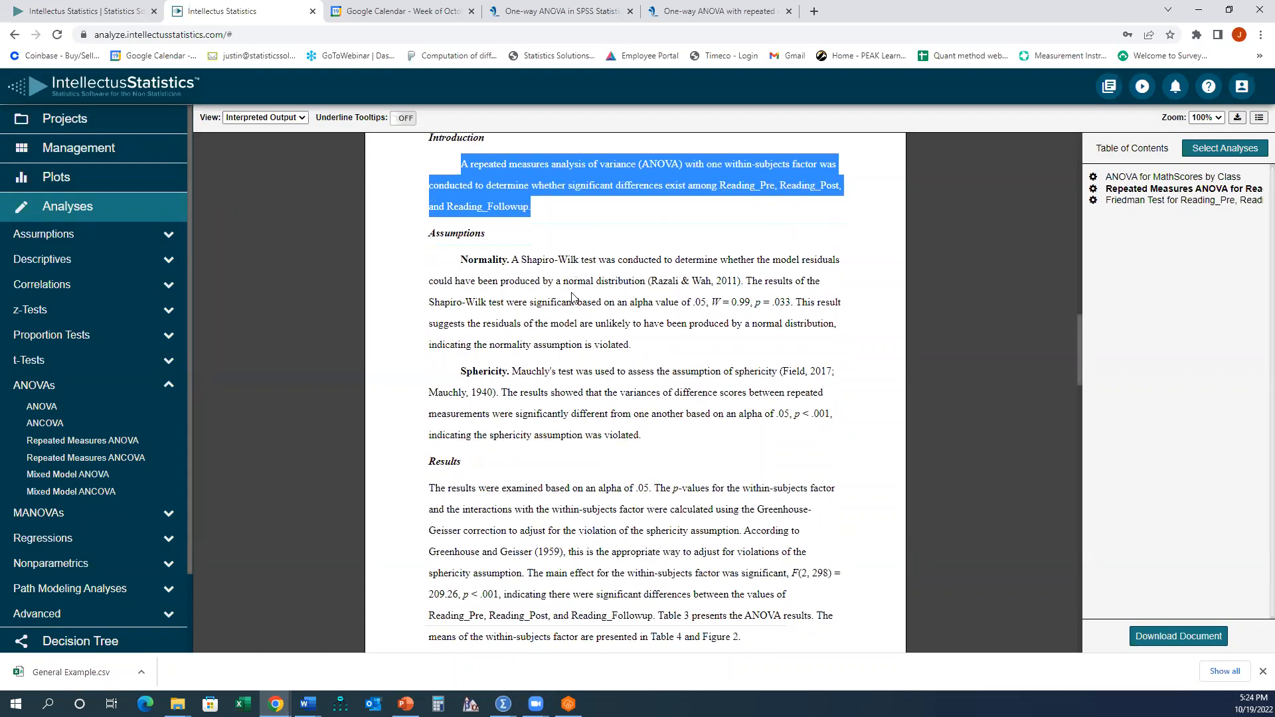
{"action": "left_click_drag", "start_coordinate": [461, 236], "coordinate": [651, 309]}
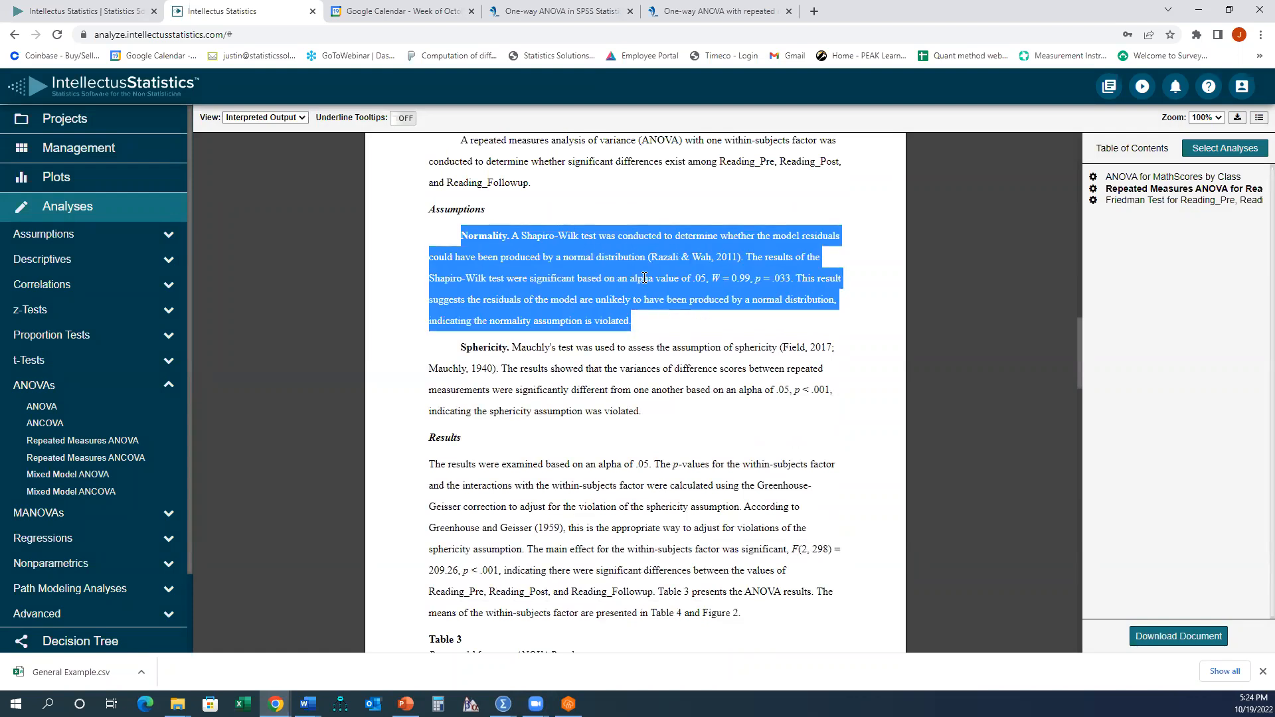
{"action": "left_click", "coordinate": [726, 273]}
{"action": "left_click_drag", "start_coordinate": [757, 277], "coordinate": [796, 281]}
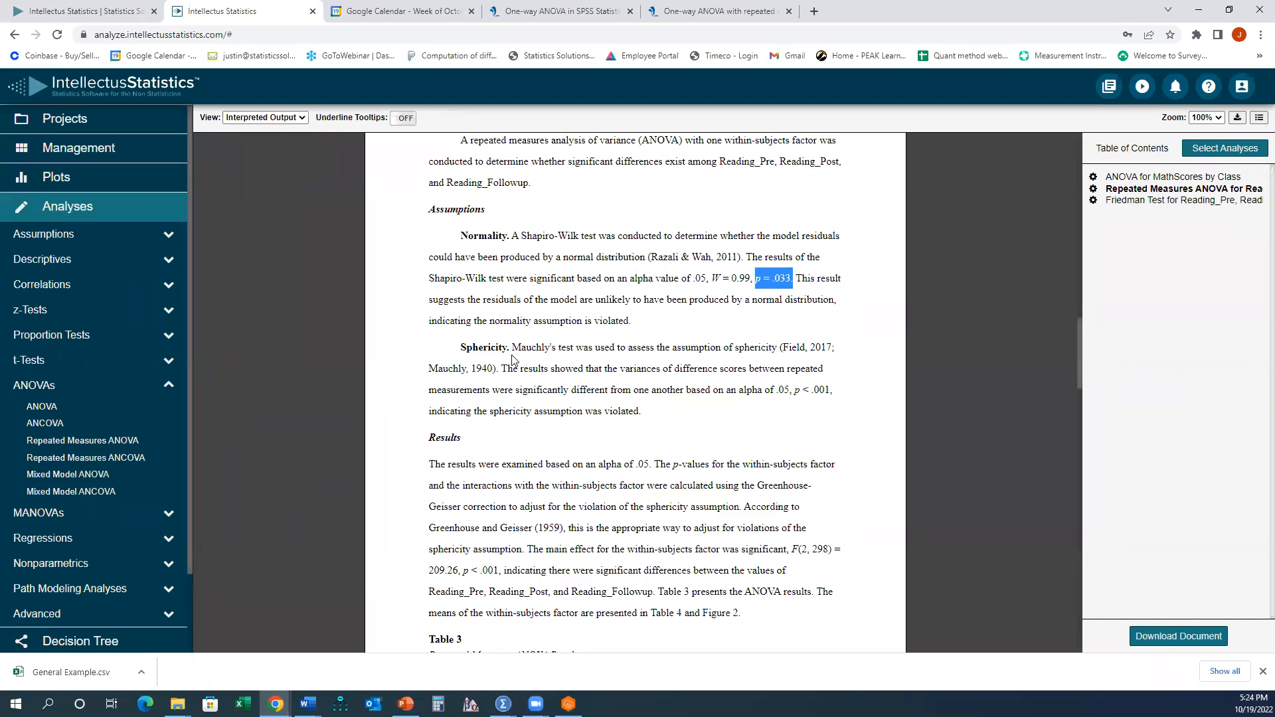
{"action": "left_click_drag", "start_coordinate": [461, 347], "coordinate": [692, 412]}
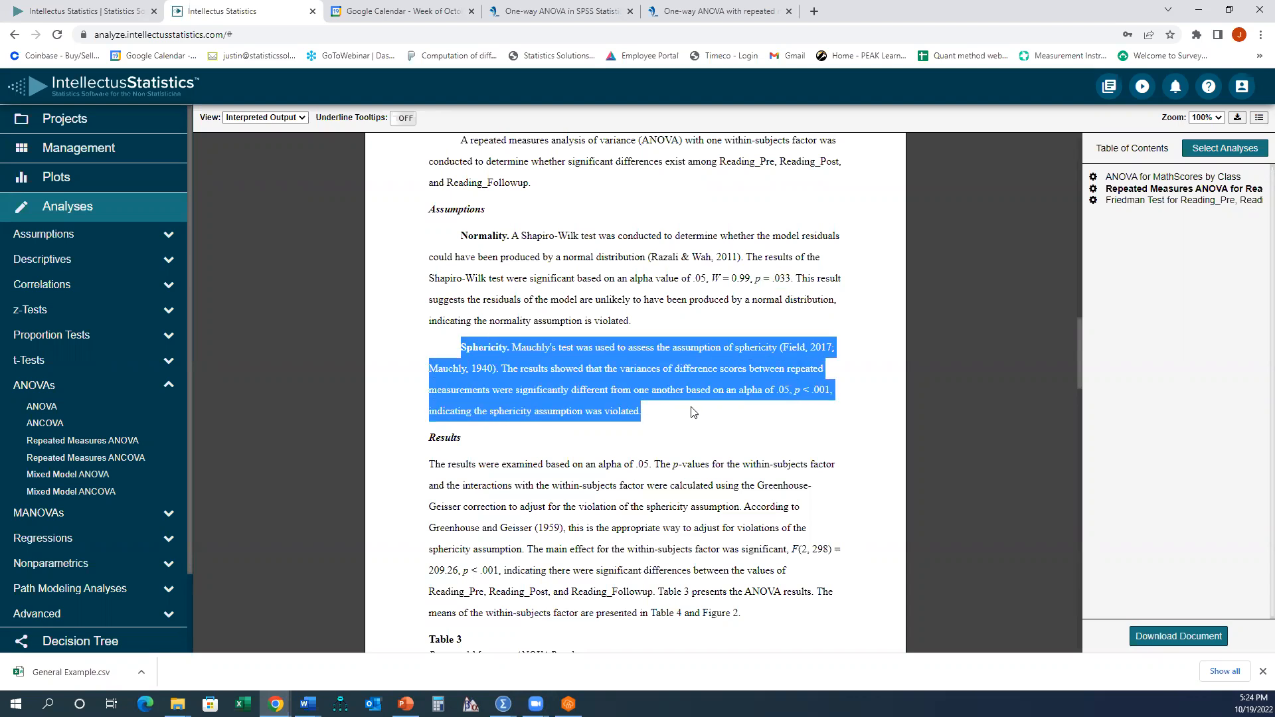
{"action": "left_click", "coordinate": [819, 395]}
{"action": "left_click_drag", "start_coordinate": [795, 392], "coordinate": [830, 392]}
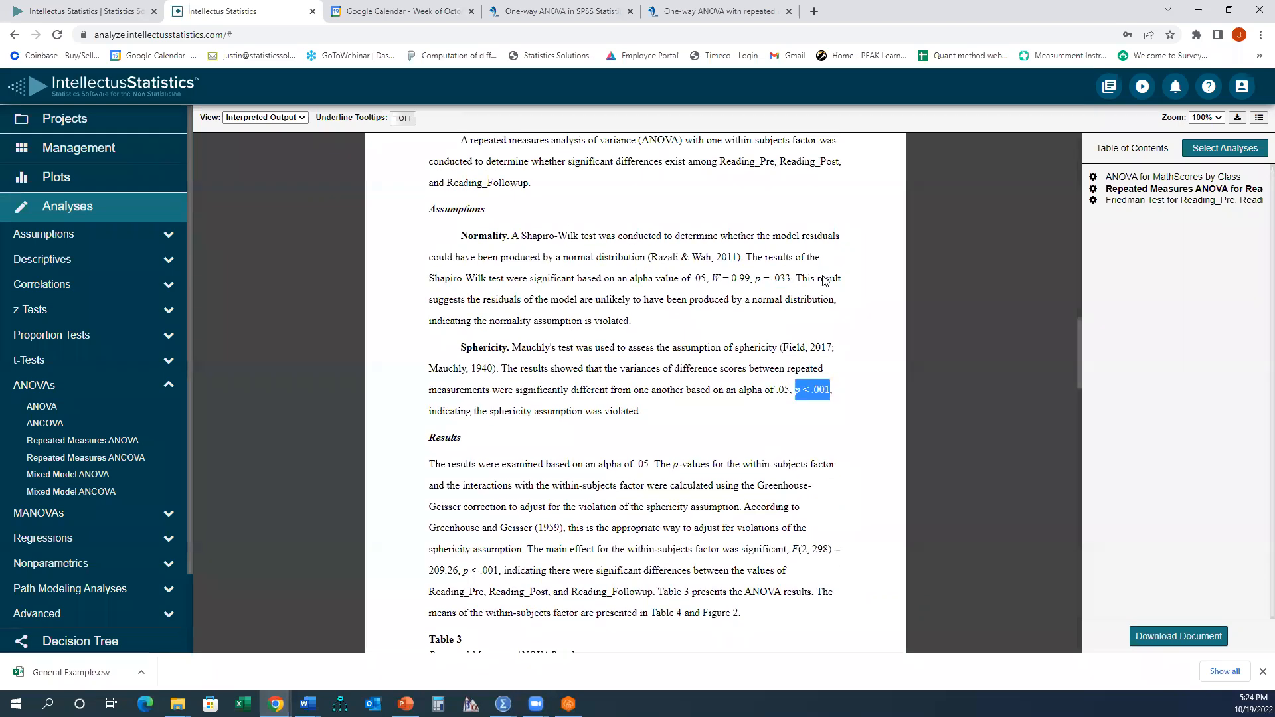
{"action": "left_click_drag", "start_coordinate": [460, 235], "coordinate": [690, 419]}
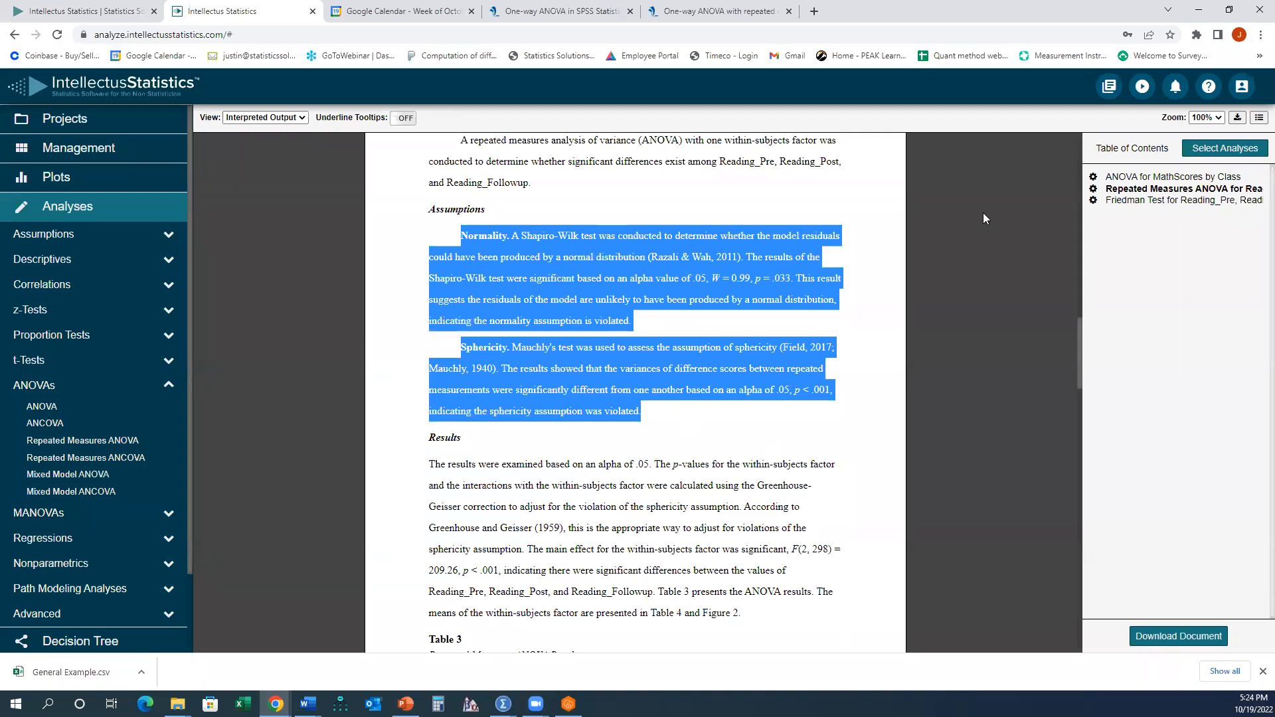
{"action": "scroll", "coordinate": [683, 335], "scroll_direction": "down", "scroll_amount": 3}
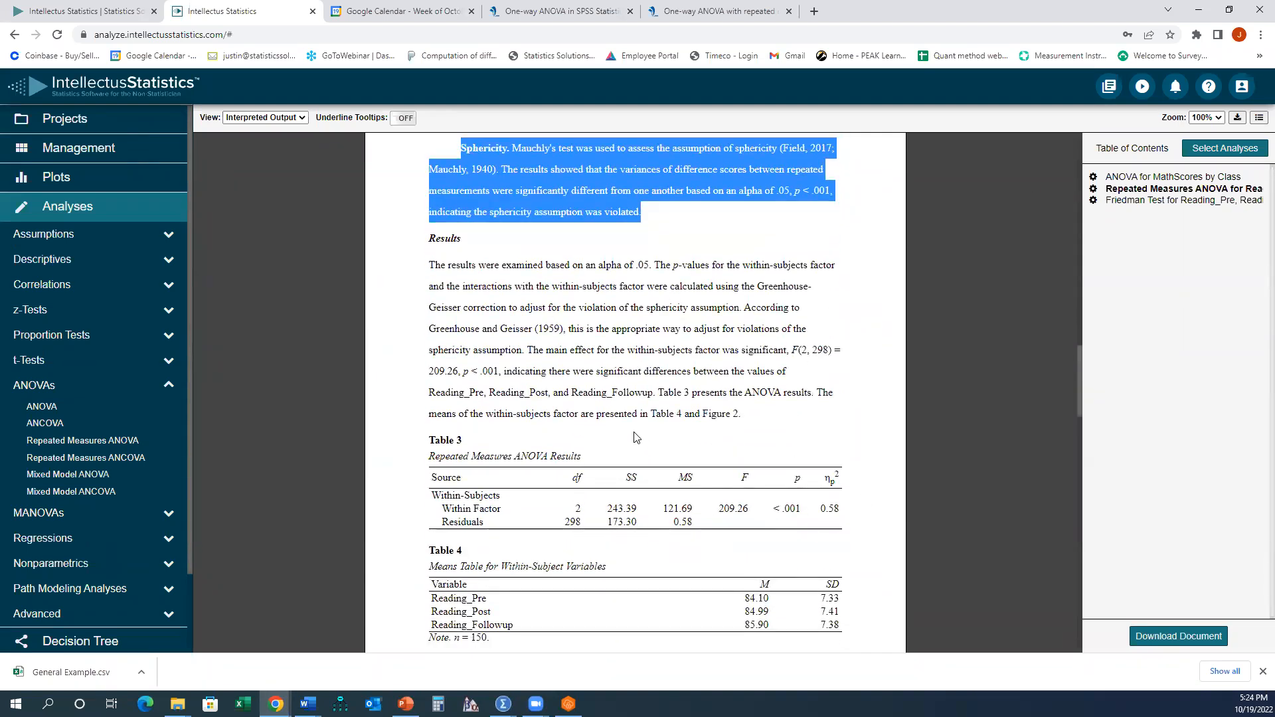
- Switch to the ANOVA presentation and review the slide on differences across two or more time points
{"action": "left_click", "coordinate": [405, 704]}
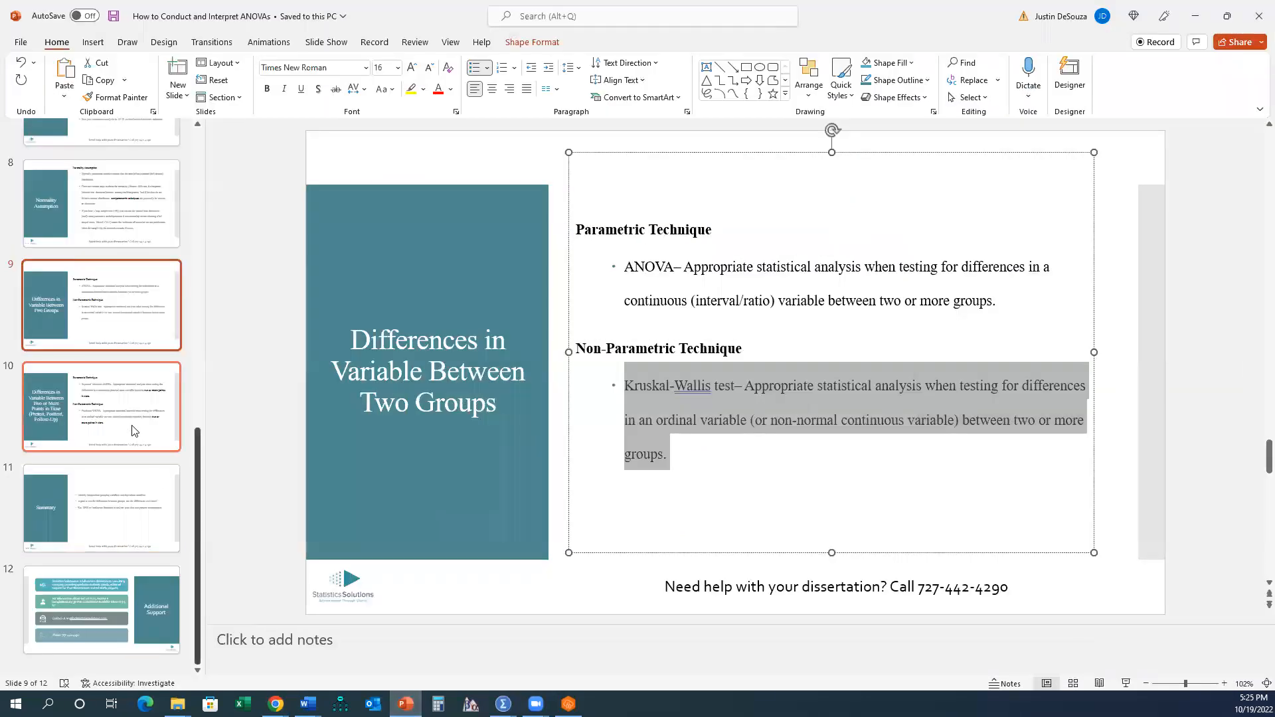
{"action": "left_click", "coordinate": [134, 430]}
{"action": "left_click_drag", "start_coordinate": [639, 255], "coordinate": [687, 365]}
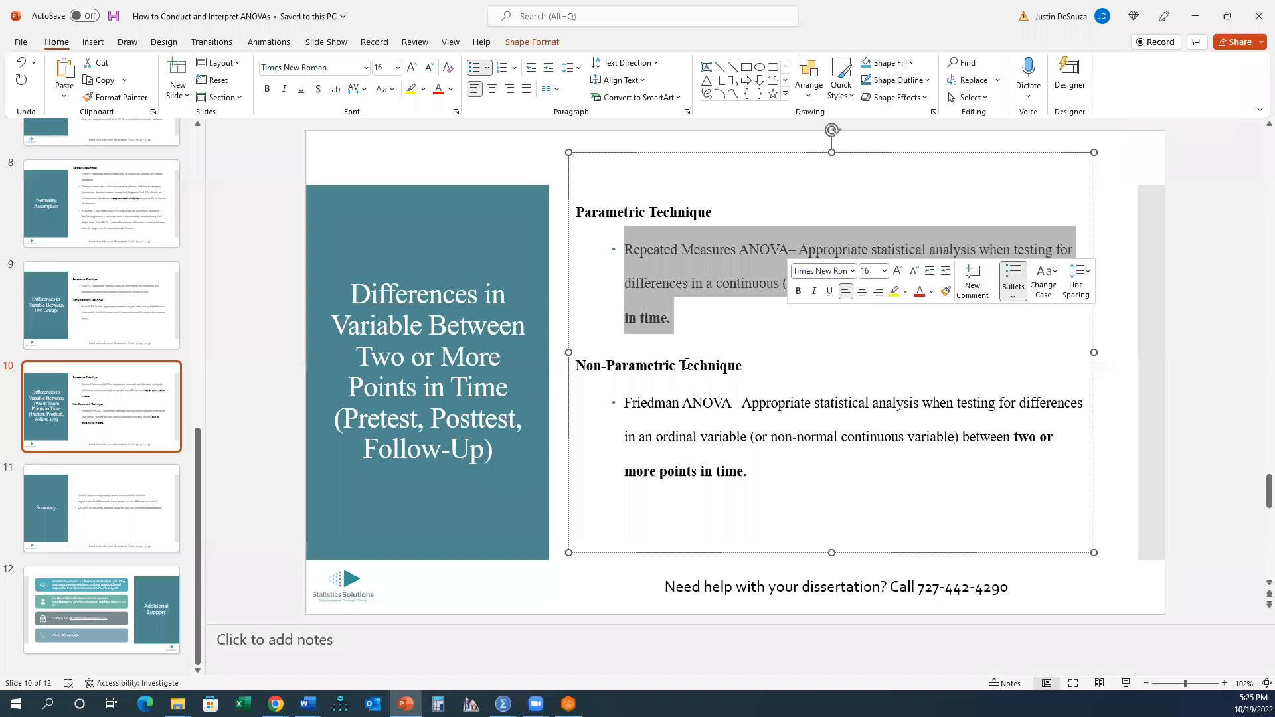
- Review the slide's Repeated Measures ANOVA description, then switch back to the Intellectus Statistics report in the browser
{"action": "left_click_drag", "start_coordinate": [627, 405], "coordinate": [773, 465]}
{"action": "left_click", "coordinate": [720, 407]}
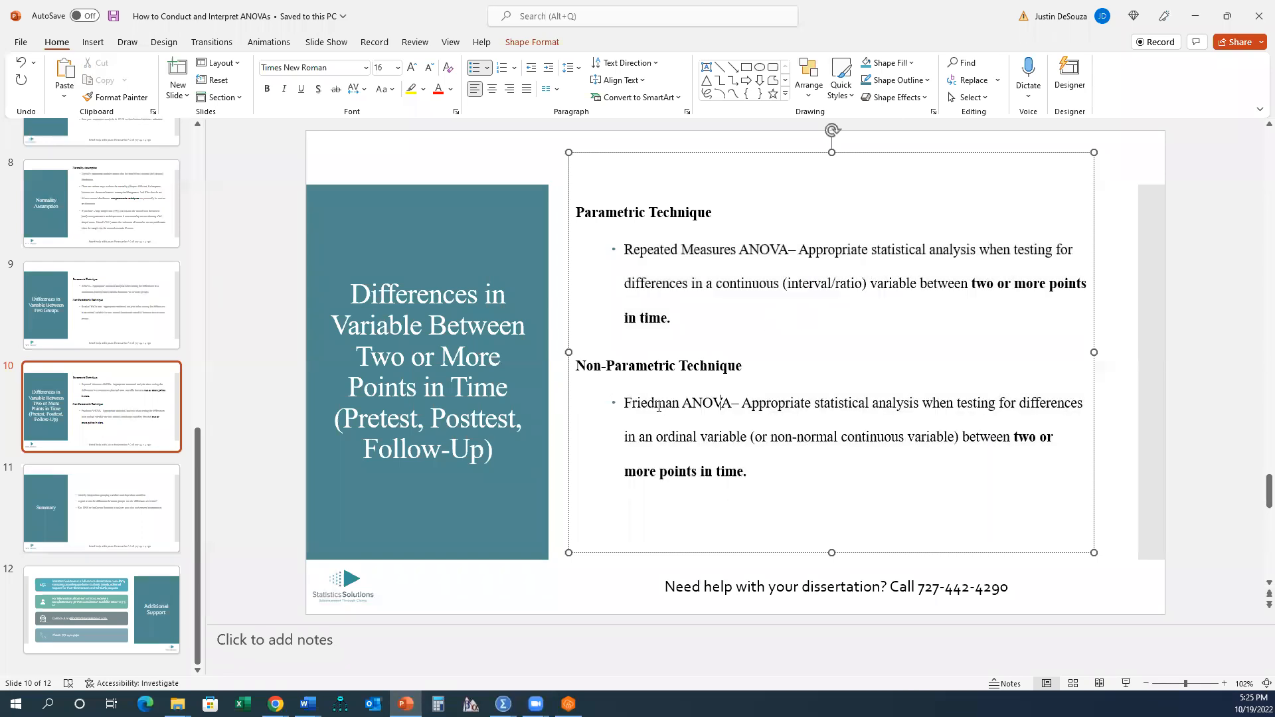
{"action": "left_click", "coordinate": [276, 704]}
{"action": "left_click", "coordinate": [419, 647]}
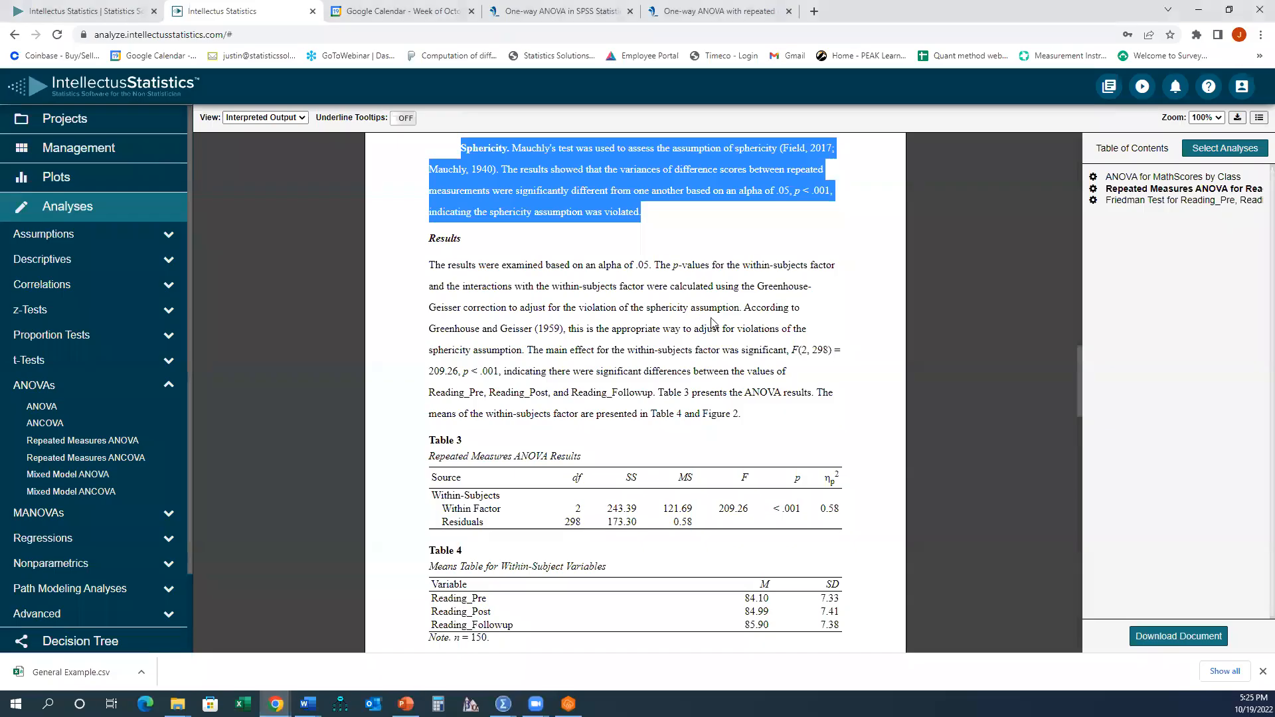
- Scroll through the report to review the supplemental Friedman test note and the Friedman results
{"action": "scroll", "coordinate": [703, 322], "scroll_direction": "up", "scroll_amount": 2}
{"action": "scroll", "coordinate": [659, 366], "scroll_direction": "down", "scroll_amount": 1}
{"action": "left_click", "coordinate": [659, 365]}
{"action": "scroll", "coordinate": [647, 378], "scroll_direction": "down", "scroll_amount": 15}
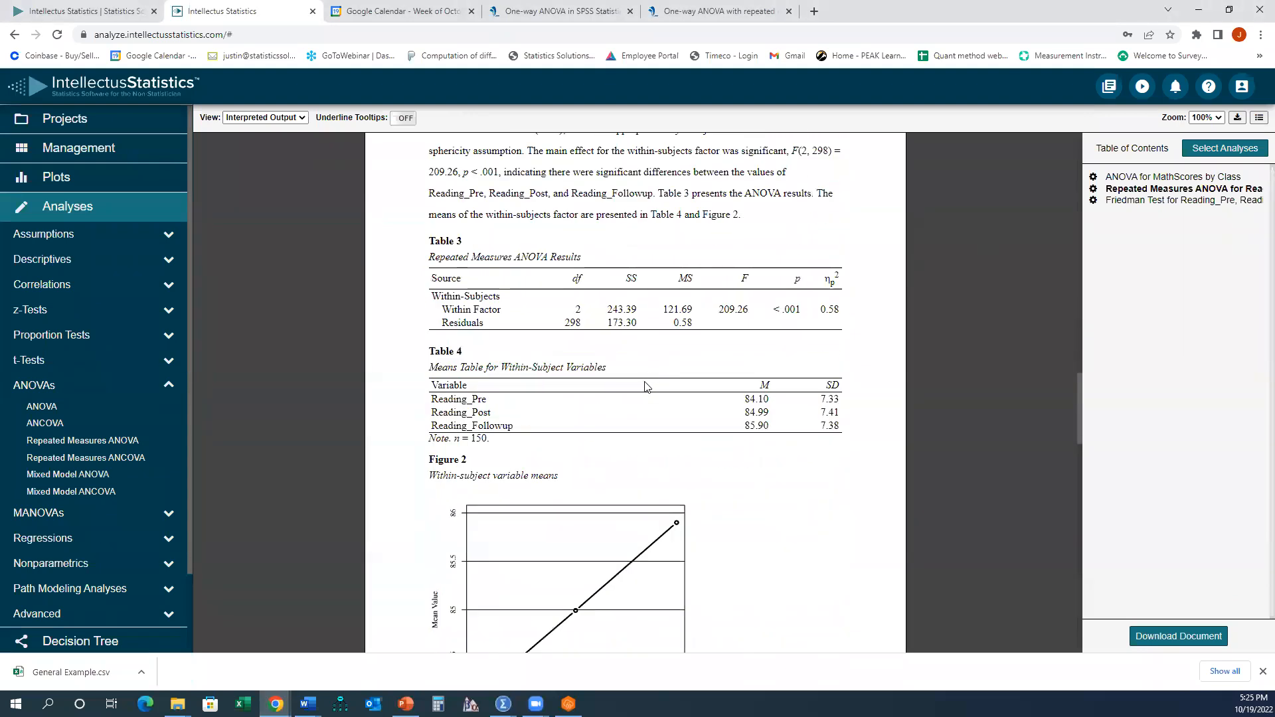
{"action": "scroll", "coordinate": [636, 394], "scroll_direction": "down", "scroll_amount": 3}
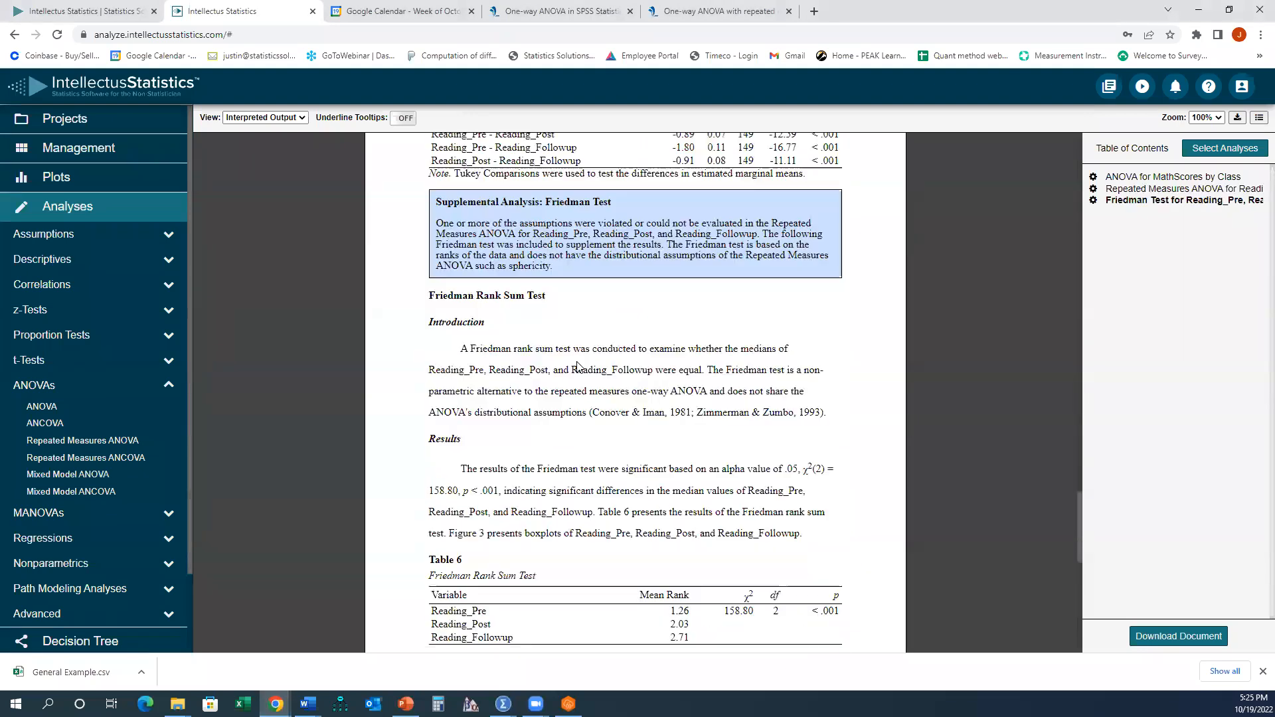
{"action": "left_click_drag", "start_coordinate": [436, 202], "coordinate": [635, 276]}
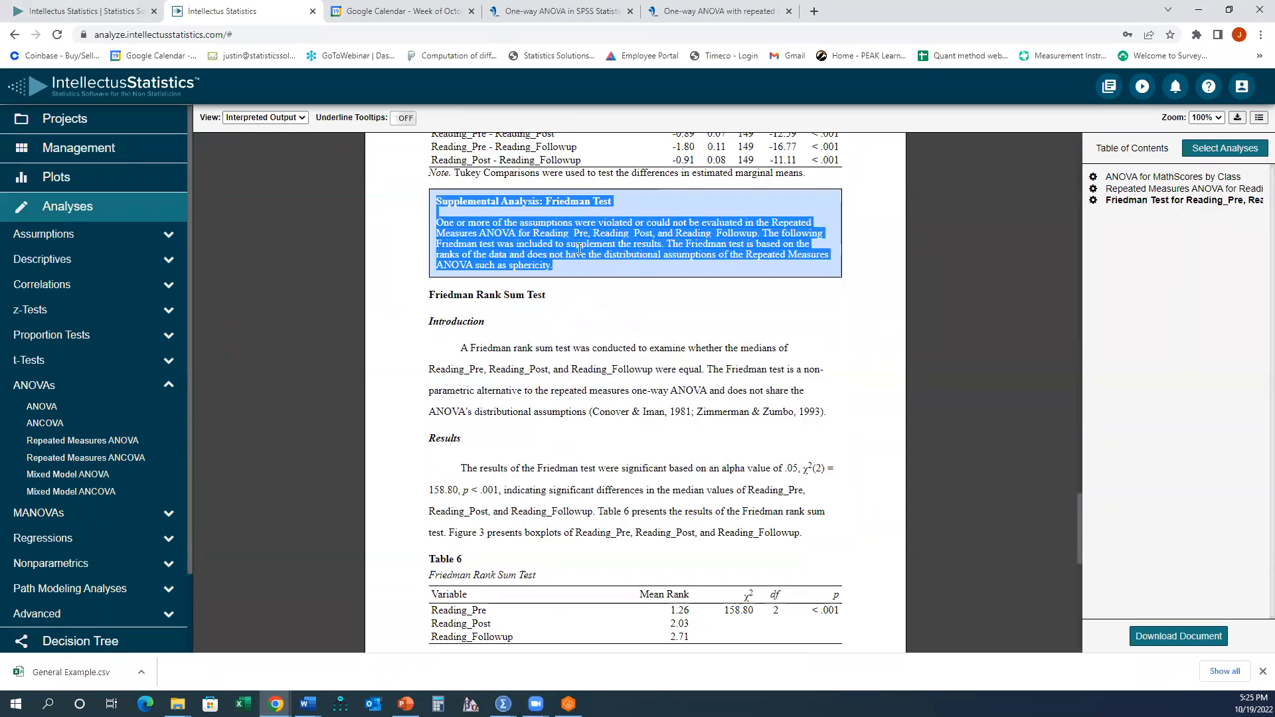
{"action": "left_click", "coordinate": [641, 252]}
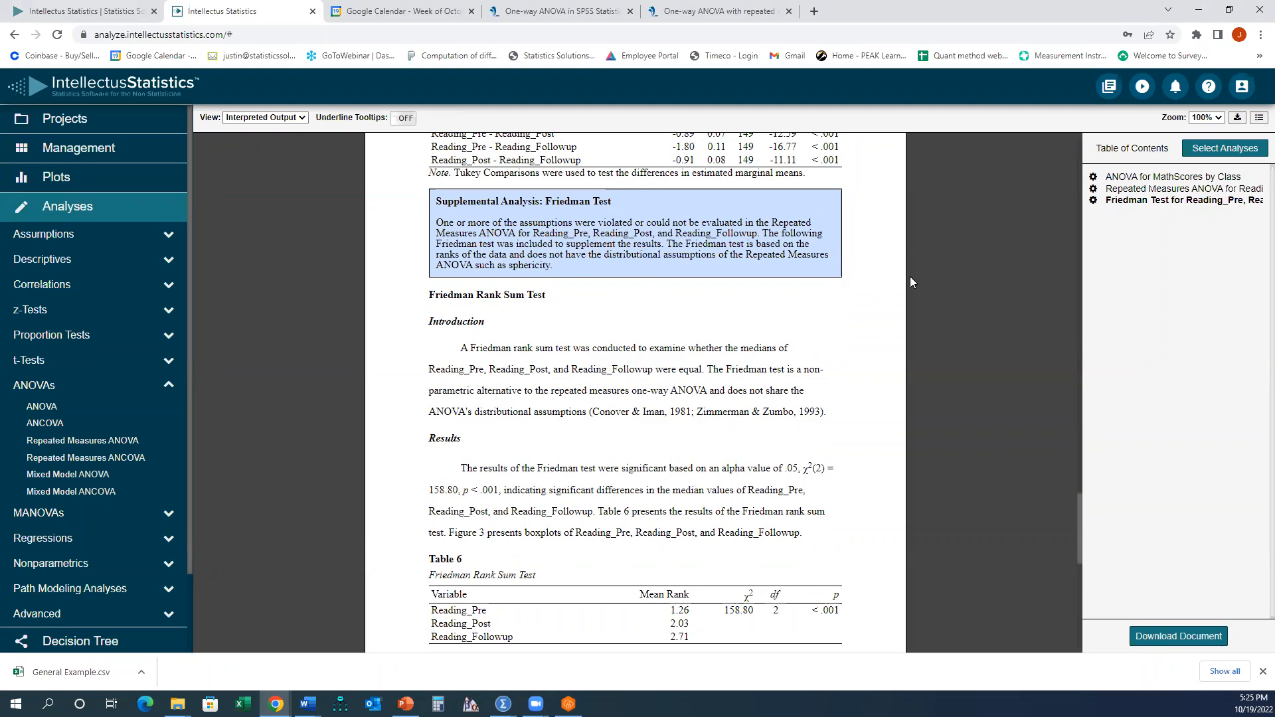
{"action": "scroll", "coordinate": [876, 281], "scroll_direction": "up", "scroll_amount": 5}
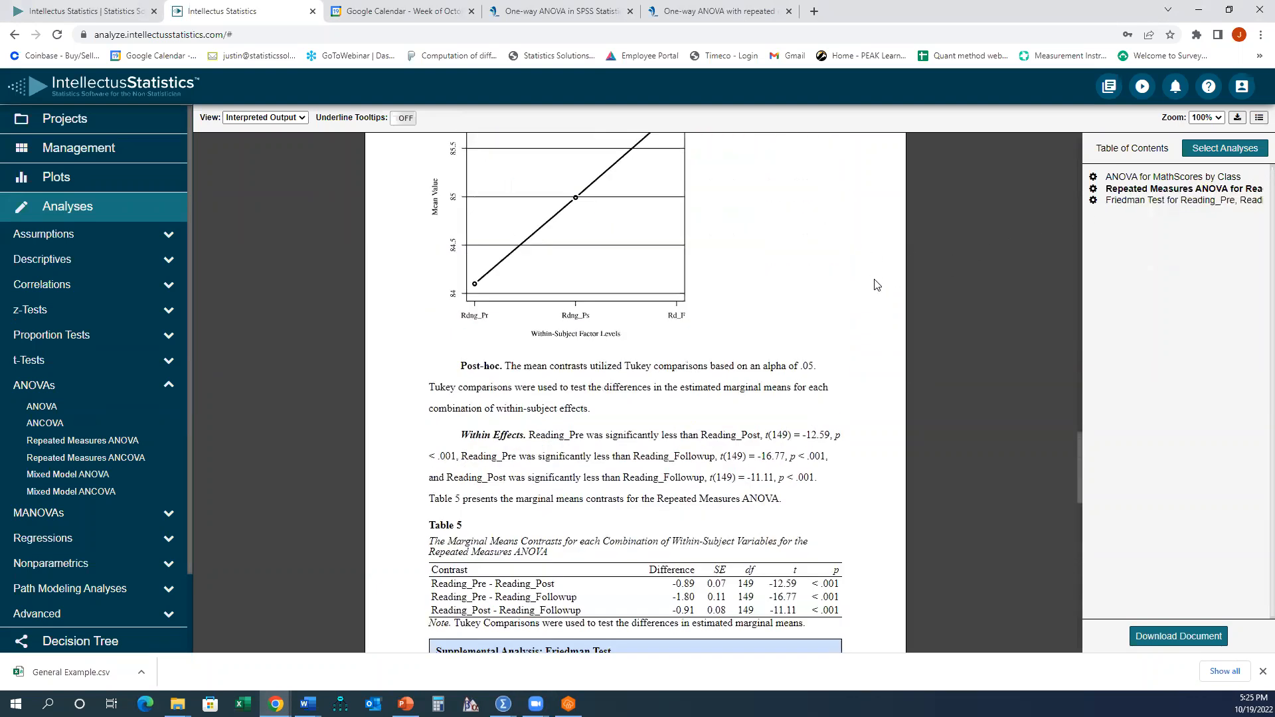
{"action": "scroll", "coordinate": [813, 319], "scroll_direction": "down", "scroll_amount": 4}
{"action": "scroll", "coordinate": [780, 335], "scroll_direction": "down", "scroll_amount": 6}
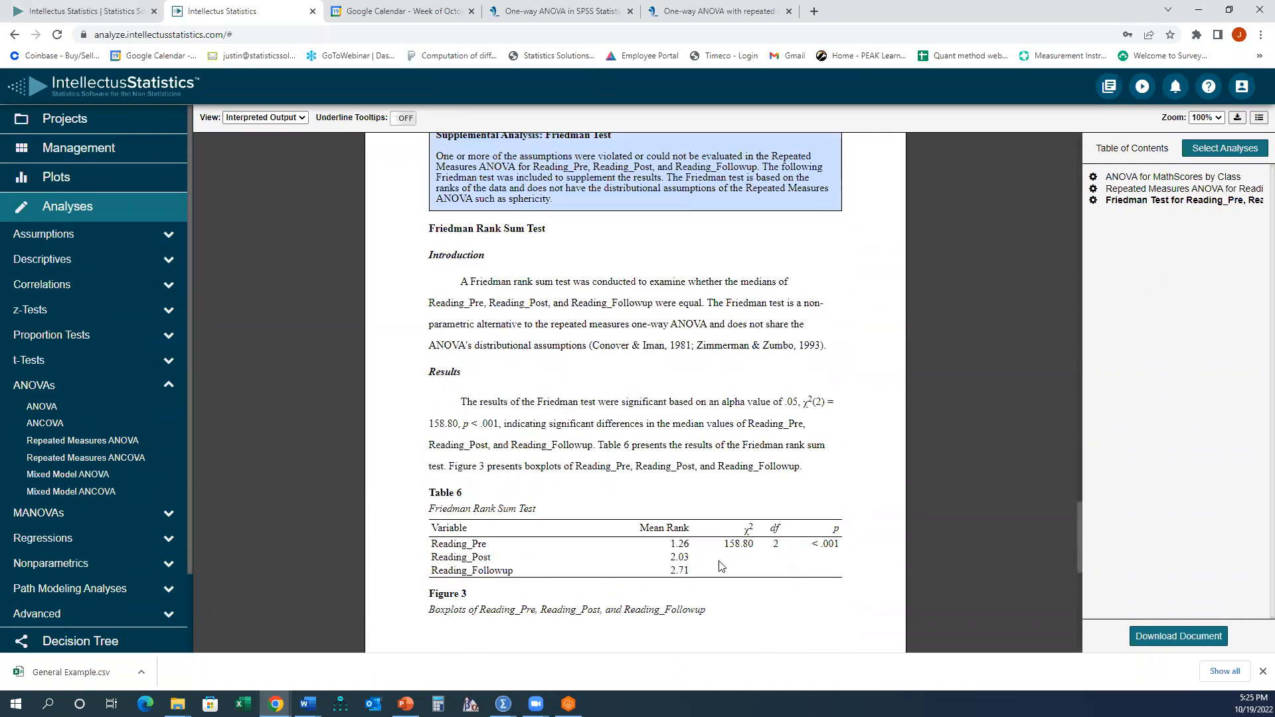
- Jump to the Repeated Measures ANOVA section and review the within-factor results row and the means table
{"action": "left_click", "coordinate": [1146, 189]}
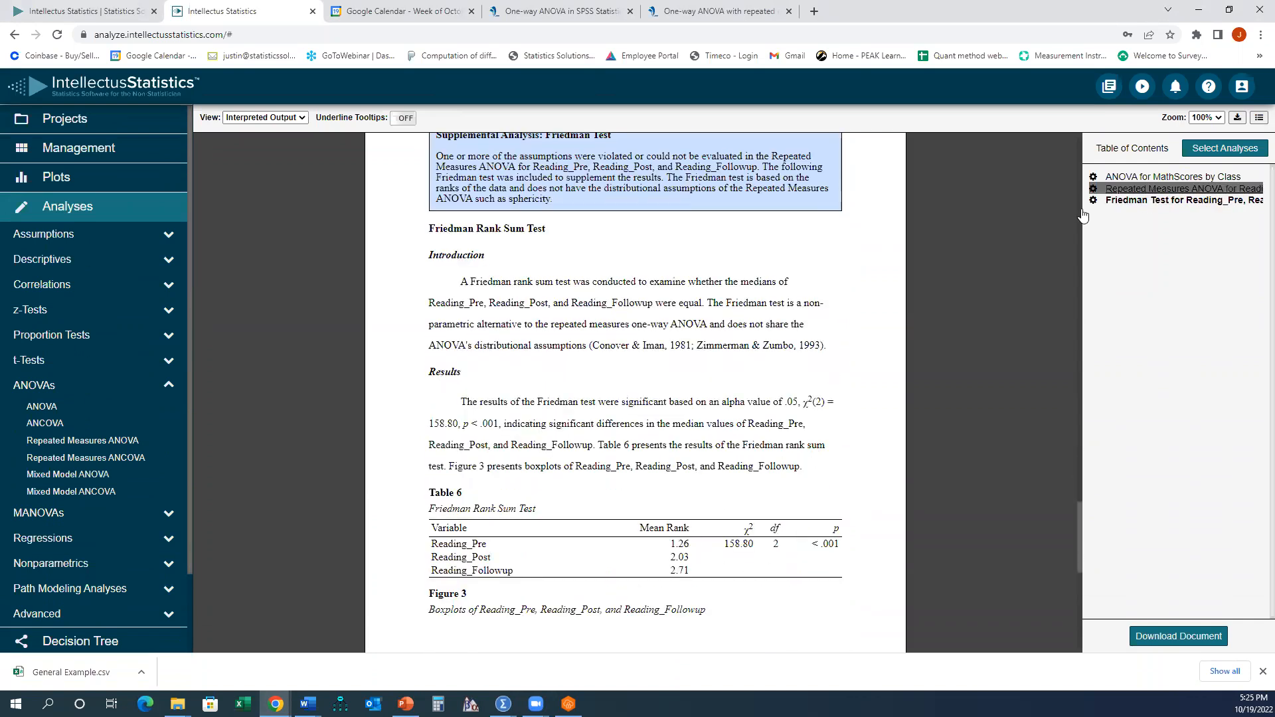
{"action": "scroll", "coordinate": [768, 299], "scroll_direction": "down", "scroll_amount": 5}
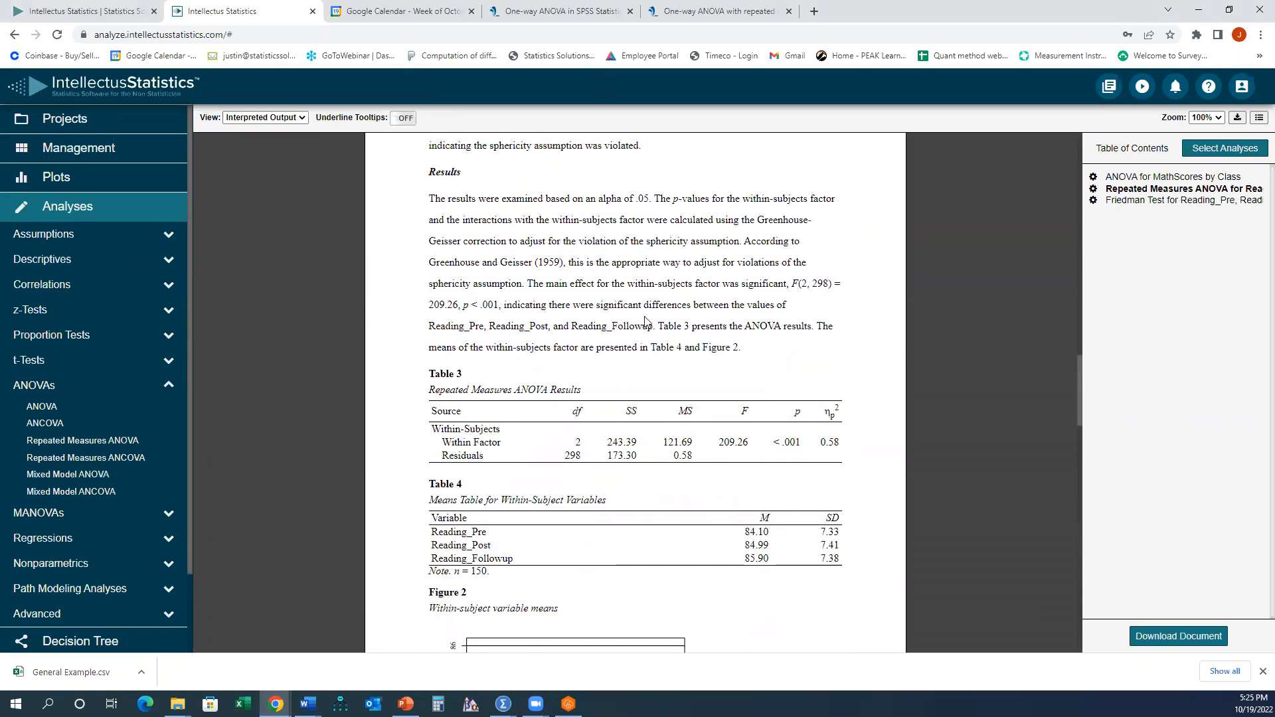
{"action": "left_click_drag", "start_coordinate": [442, 442], "coordinate": [839, 442]}
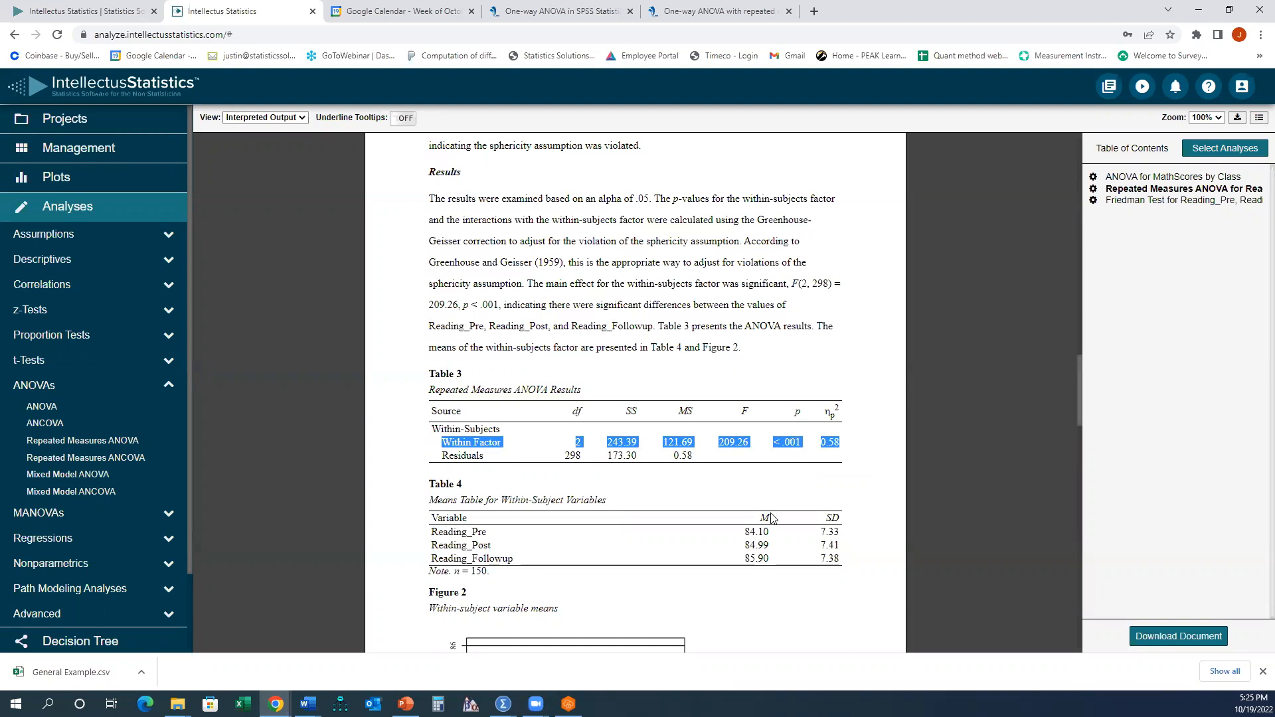
{"action": "double_click", "coordinate": [747, 531]}
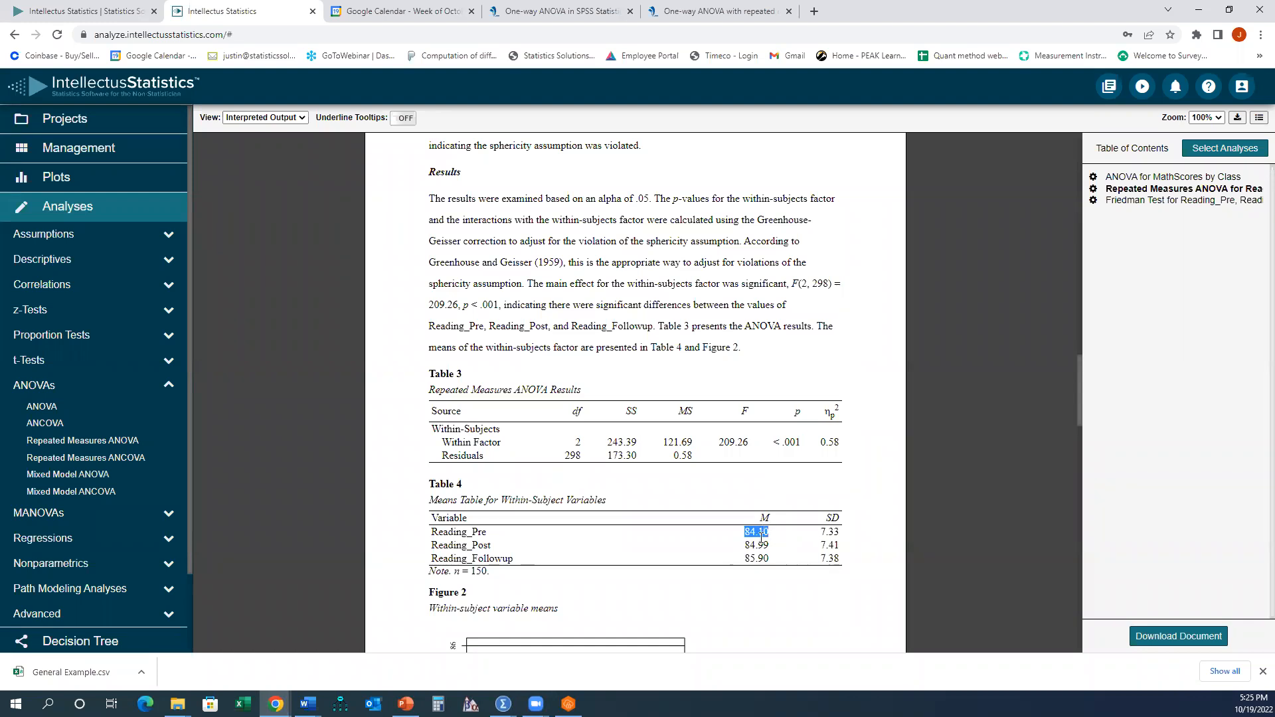
{"action": "left_click_drag", "start_coordinate": [745, 544], "coordinate": [765, 554]}
{"action": "scroll", "coordinate": [626, 327], "scroll_direction": "down", "scroll_amount": 5}
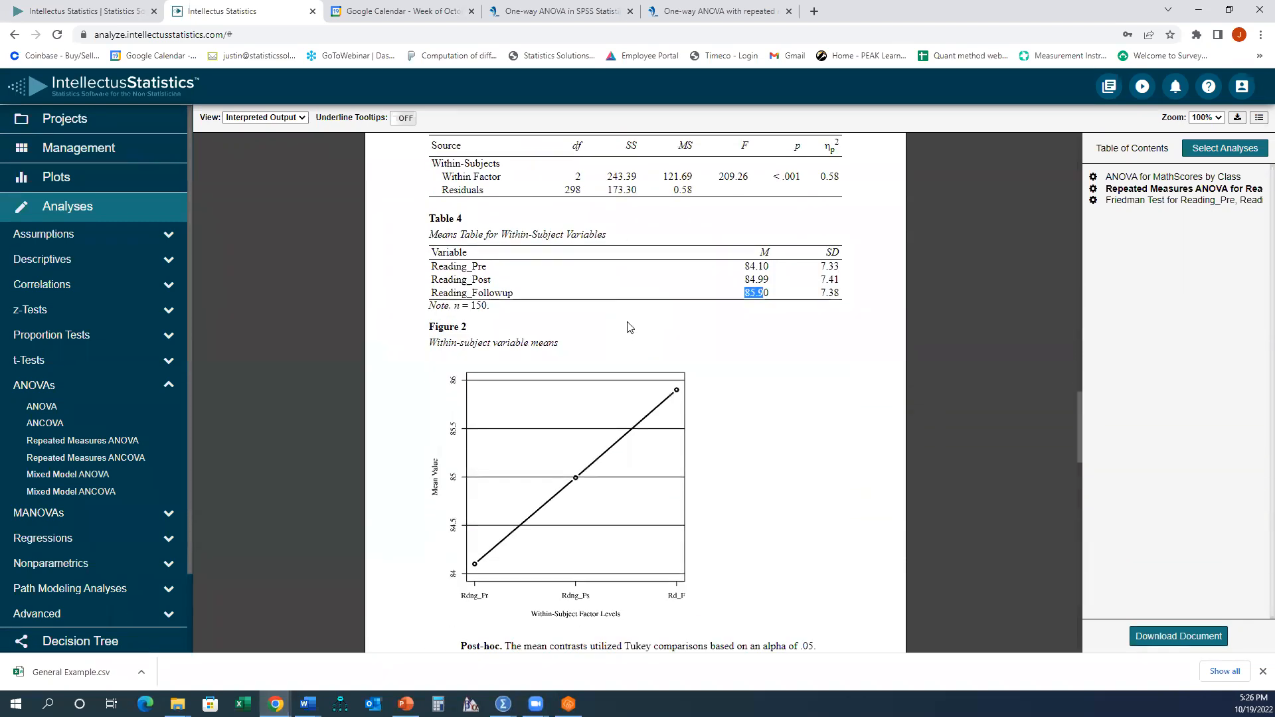
- Review the within-subject means plot, the Tukey post-hoc paragraph and the marginal means contrasts table
{"action": "scroll", "coordinate": [690, 345], "scroll_direction": "down", "scroll_amount": 1}
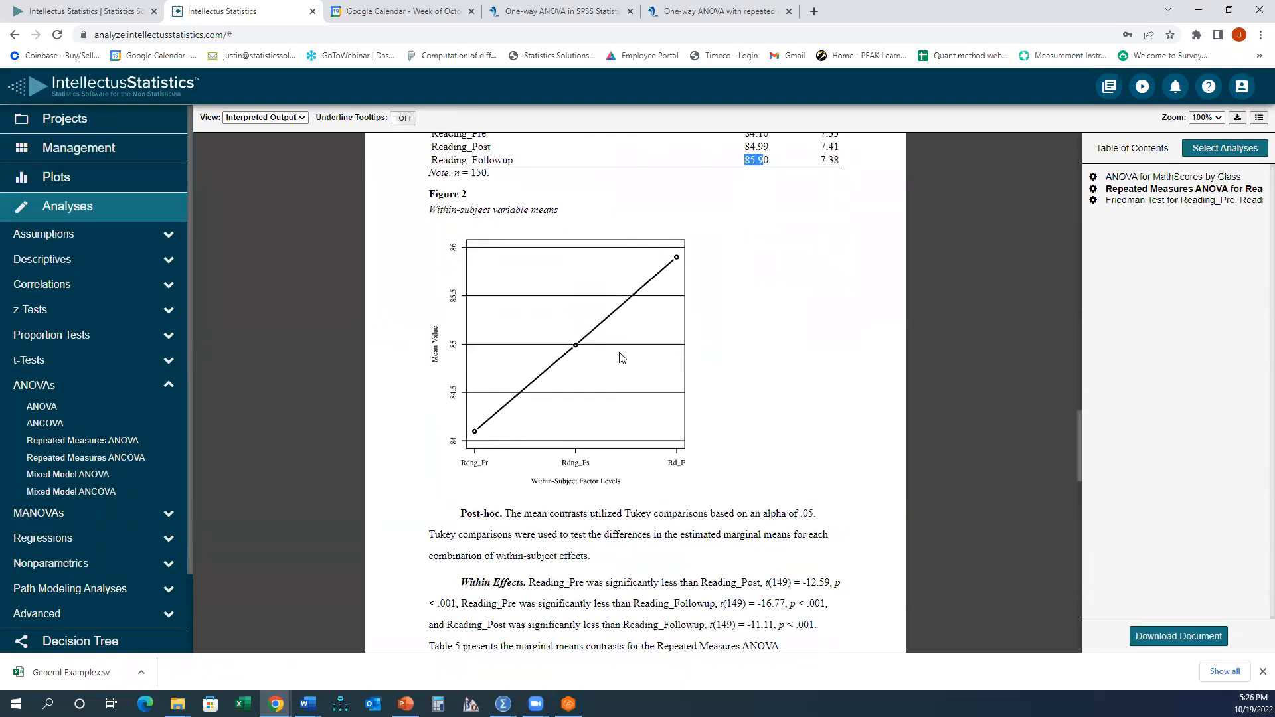
{"action": "scroll", "coordinate": [618, 352], "scroll_direction": "down", "scroll_amount": 2}
{"action": "scroll", "coordinate": [618, 353], "scroll_direction": "down", "scroll_amount": 1}
{"action": "left_click_drag", "start_coordinate": [459, 314], "coordinate": [616, 376]}
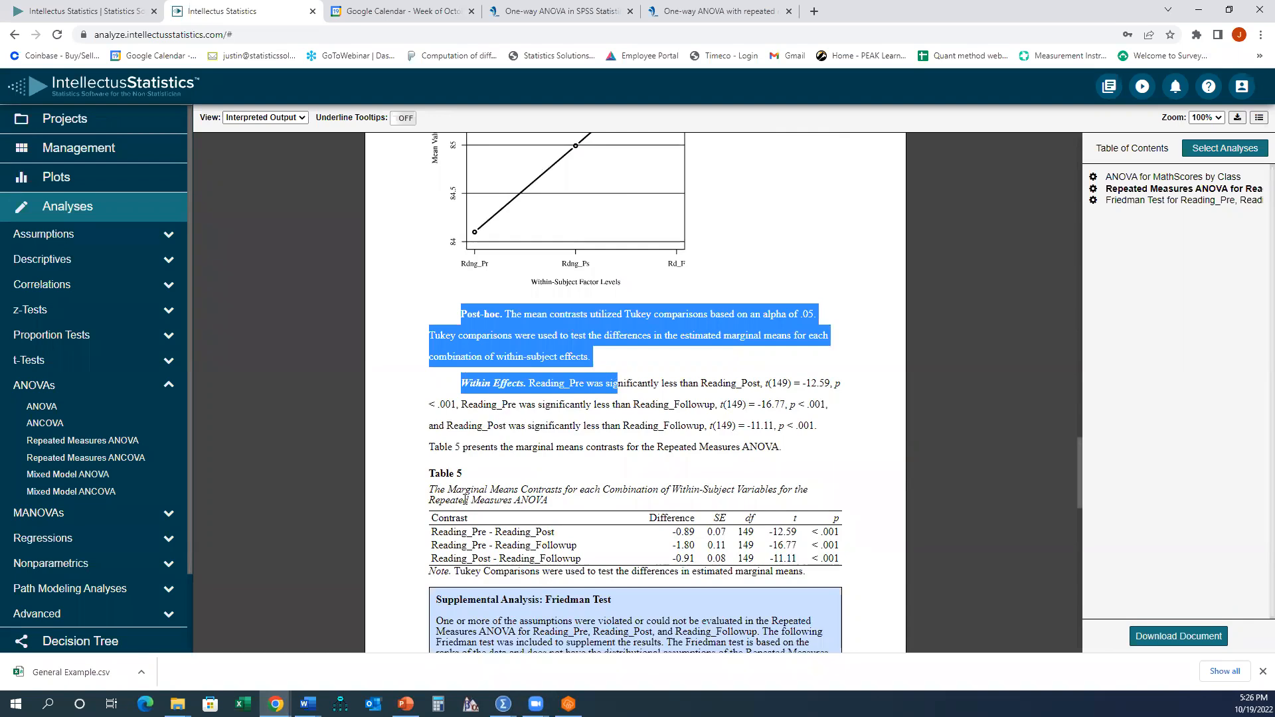
{"action": "left_click", "coordinate": [644, 399]}
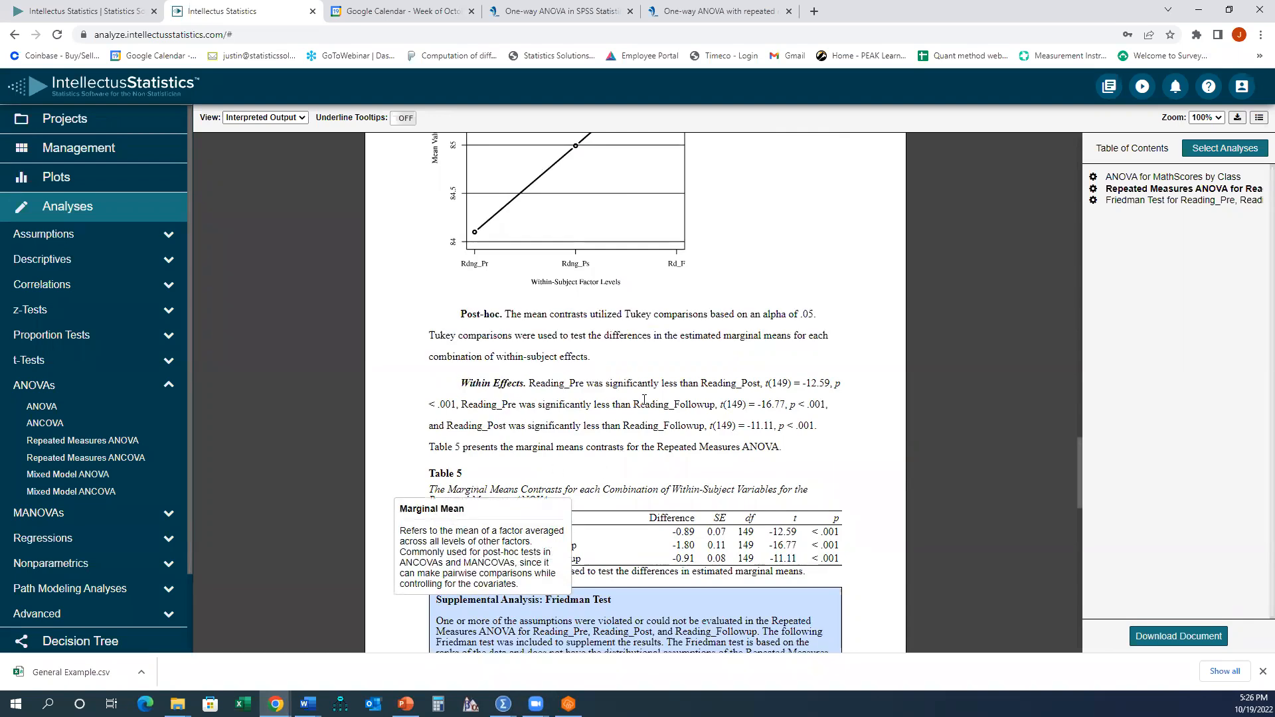
{"action": "left_click_drag", "start_coordinate": [812, 533], "coordinate": [839, 545]}
{"action": "left_click_drag", "start_coordinate": [433, 532], "coordinate": [556, 533]}
{"action": "mouse_move", "coordinate": [814, 535]}
{"action": "left_mouse_down"}
{"action": "mouse_move", "coordinate": [843, 533]}
{"action": "mouse_move", "coordinate": [846, 561]}
{"action": "mouse_move", "coordinate": [836, 531]}
{"action": "left_mouse_up"}
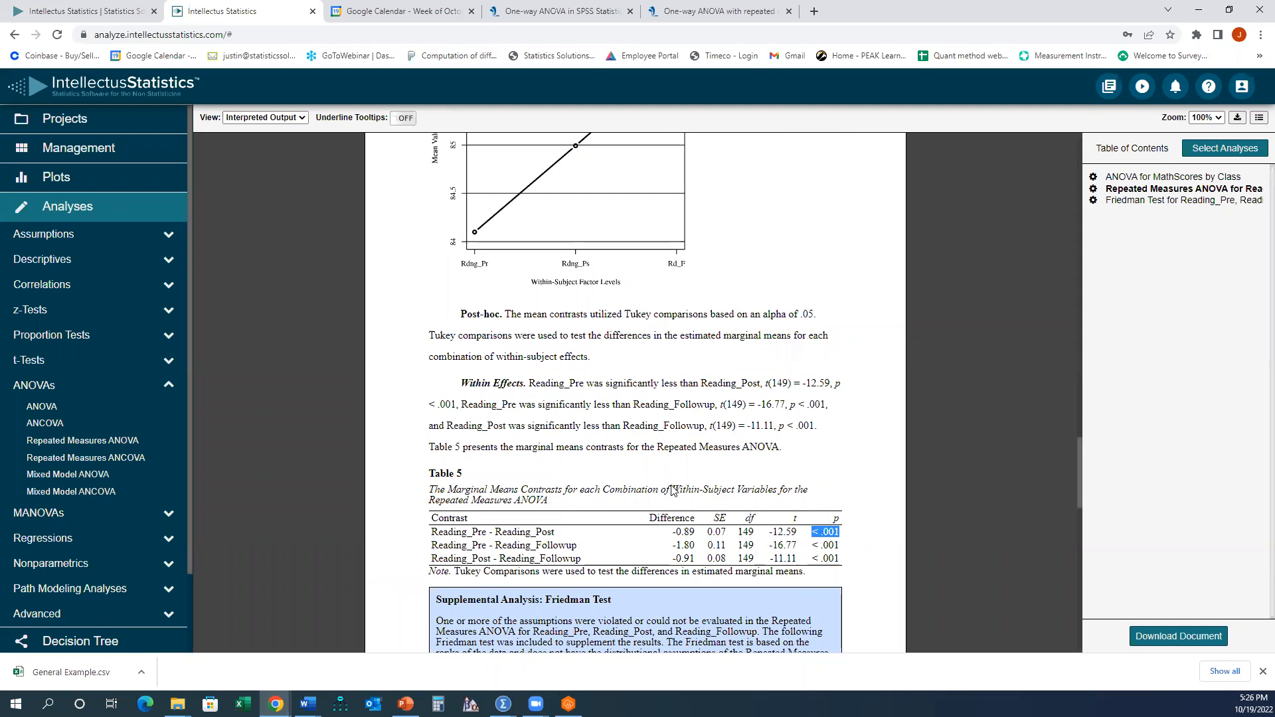
{"action": "left_click_drag", "start_coordinate": [432, 545], "coordinate": [582, 546]}
{"action": "left_click_drag", "start_coordinate": [432, 559], "coordinate": [587, 559]}
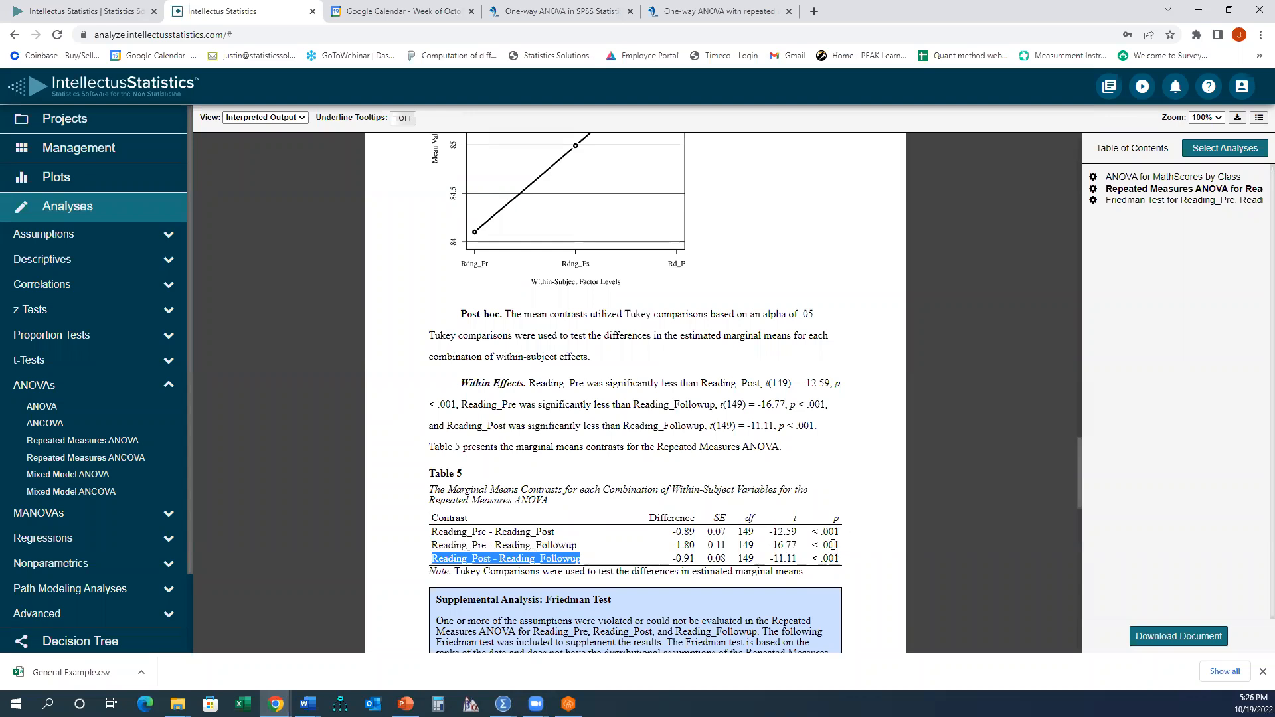
- Scroll to review the Friedman rank sum test introduction and results
{"action": "scroll", "coordinate": [827, 525], "scroll_direction": "down", "scroll_amount": 5}
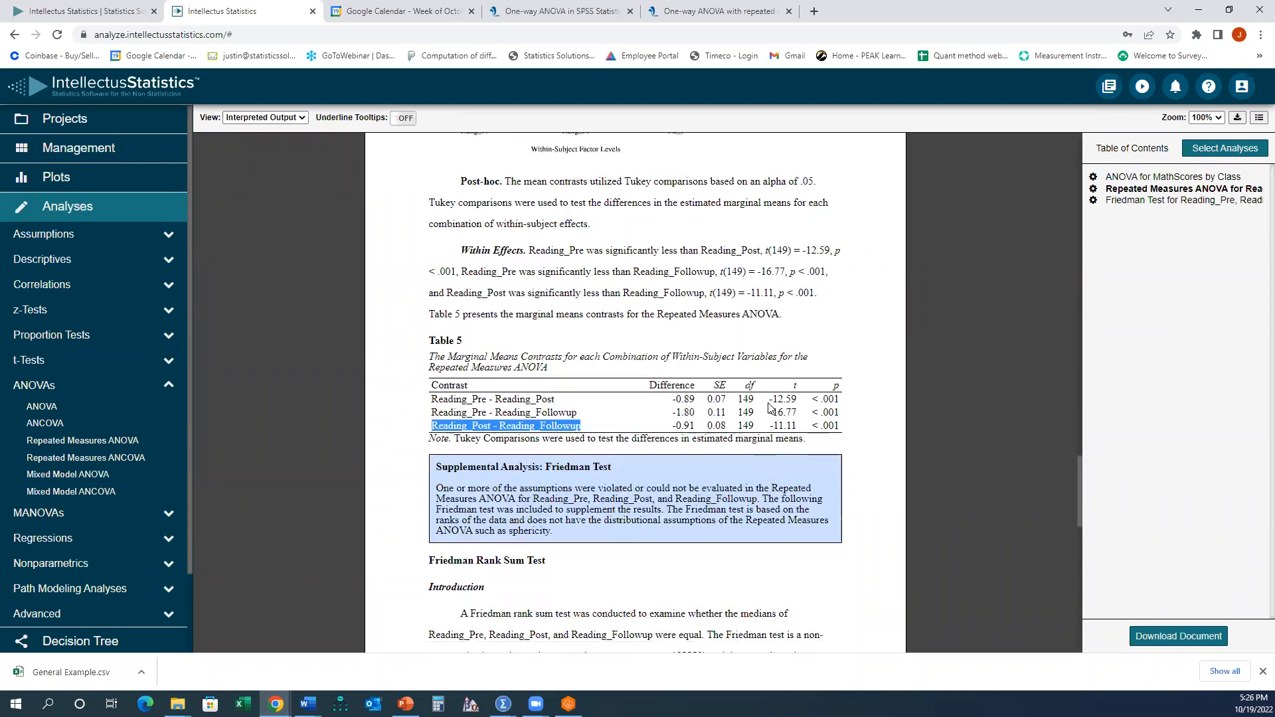
{"action": "scroll", "coordinate": [771, 397], "scroll_direction": "down", "scroll_amount": 2}
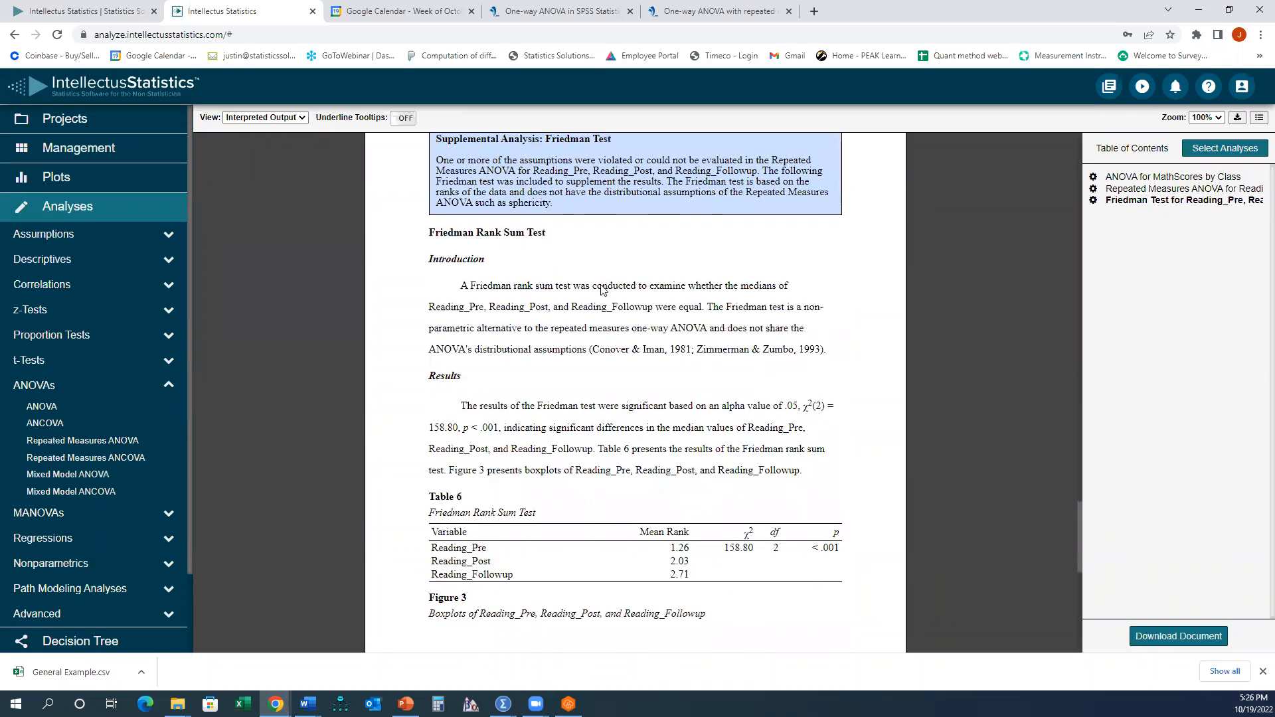
{"action": "scroll", "coordinate": [535, 352], "scroll_direction": "up", "scroll_amount": 1}
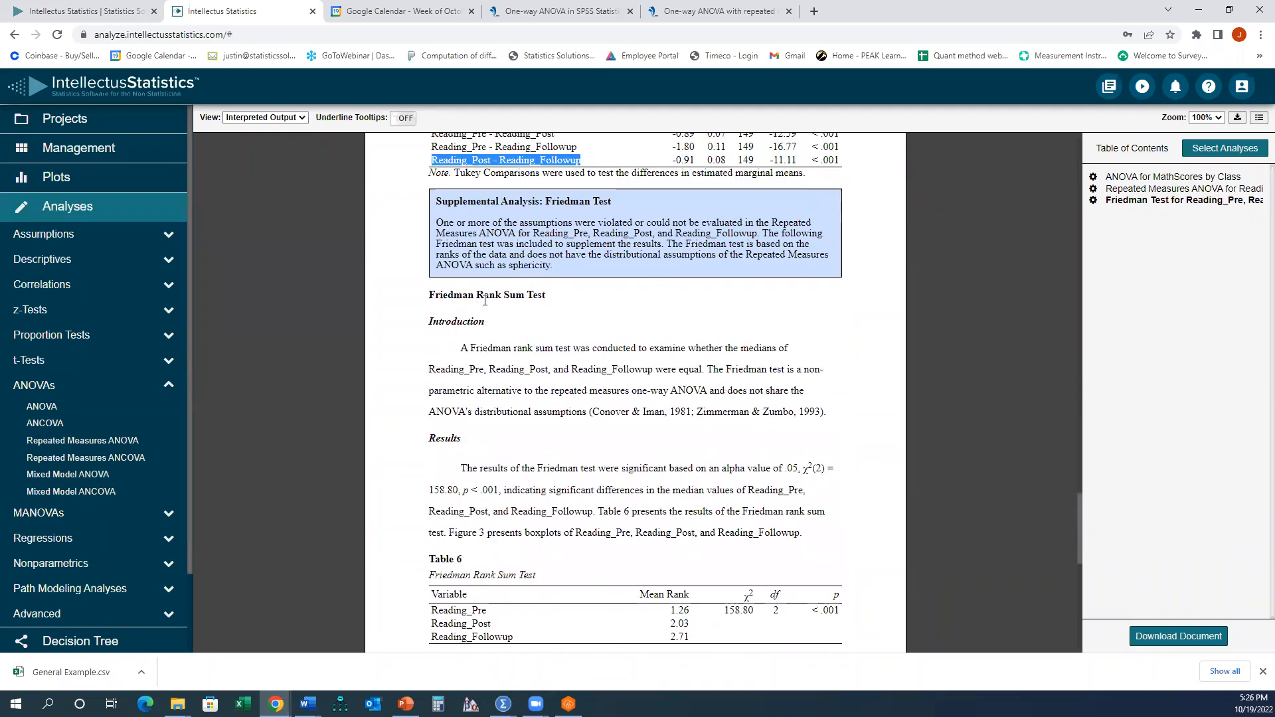